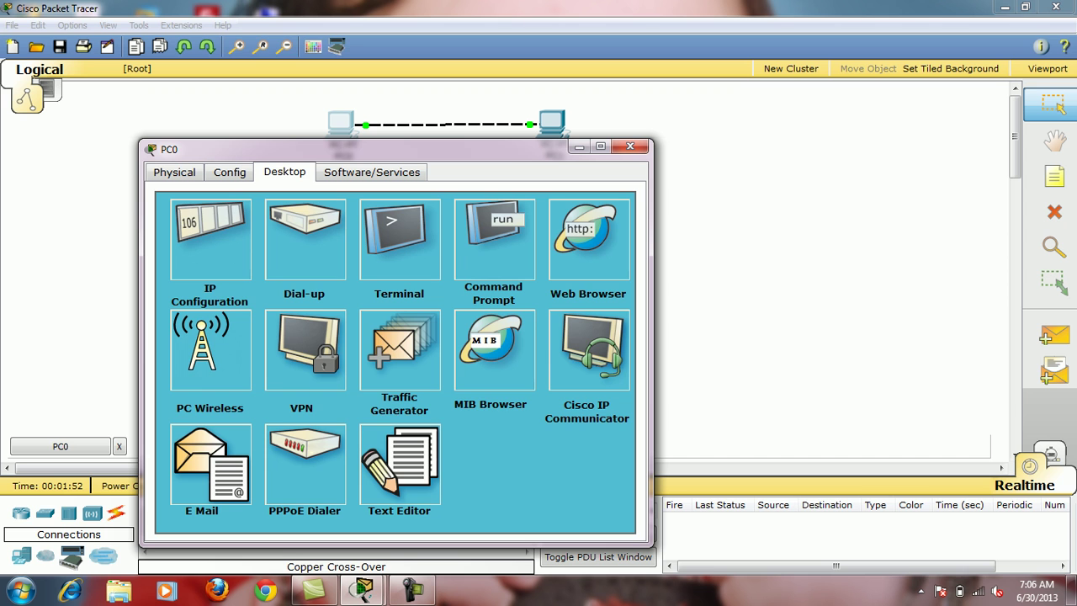
# Trace the route from PC0 to 192.168.1.18 with tracert, and close PC0's window.
pyautogui.write('tracert')
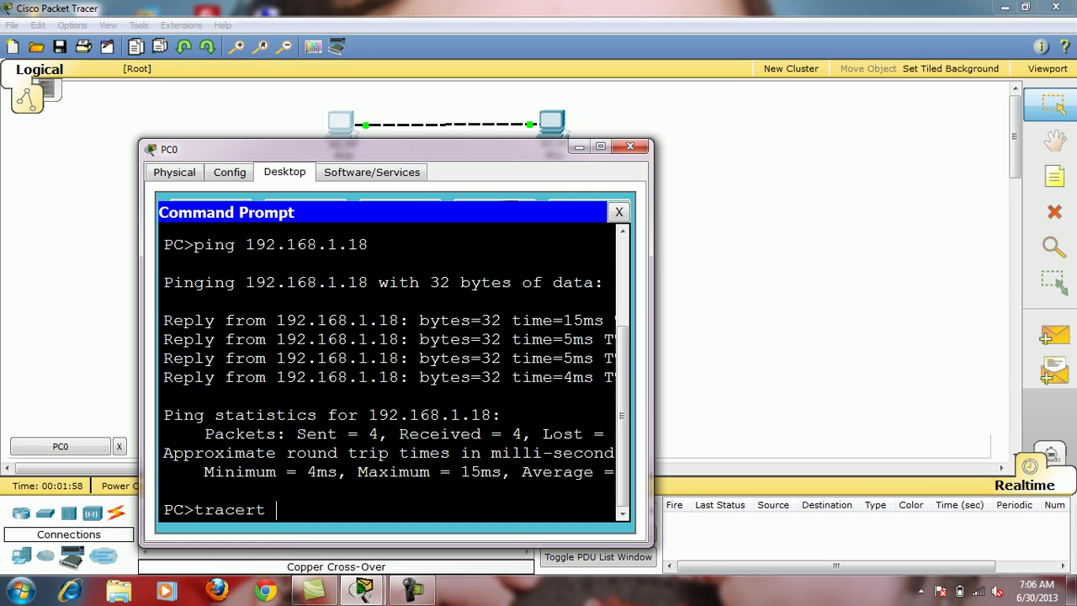
pyautogui.write(' 192.168.1.18')
pyautogui.press('Return')
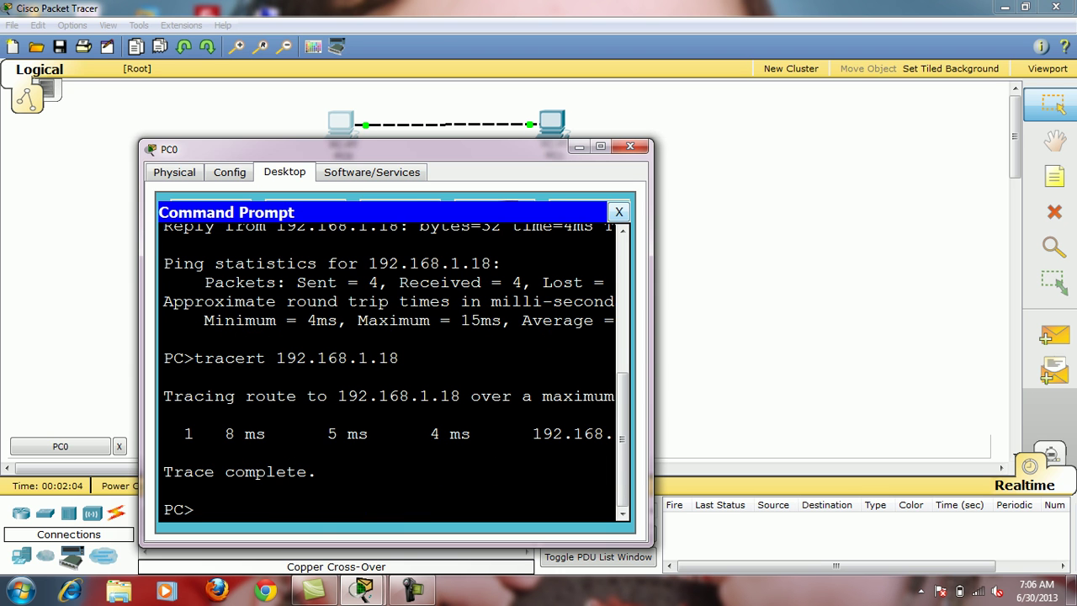
pyautogui.click(629, 146)
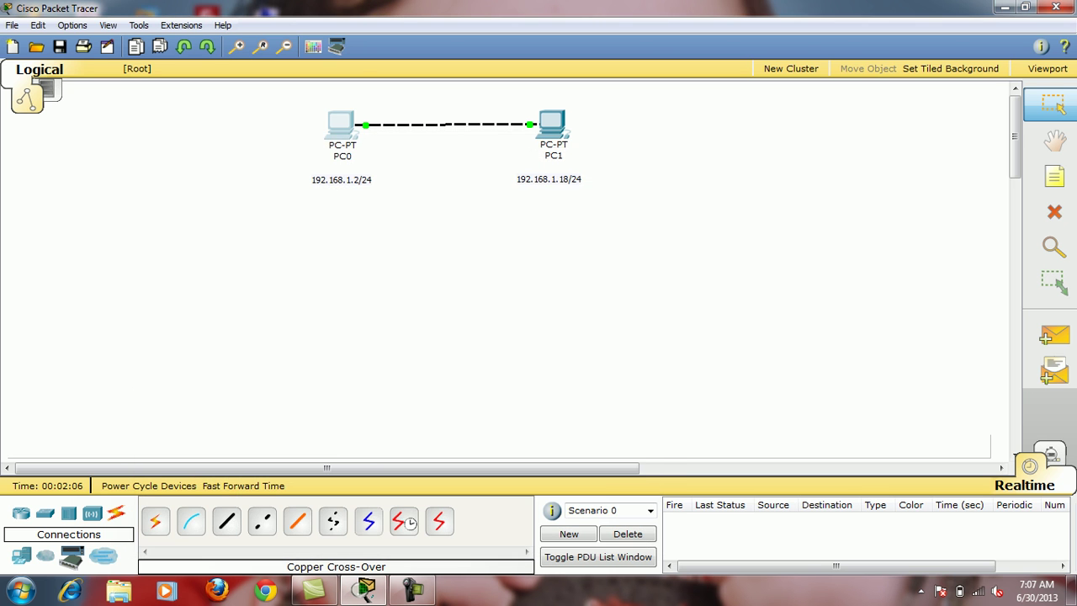
# Check PC1's IP settings by running ipconfig in its Command Prompt.
pyautogui.click(551, 124)
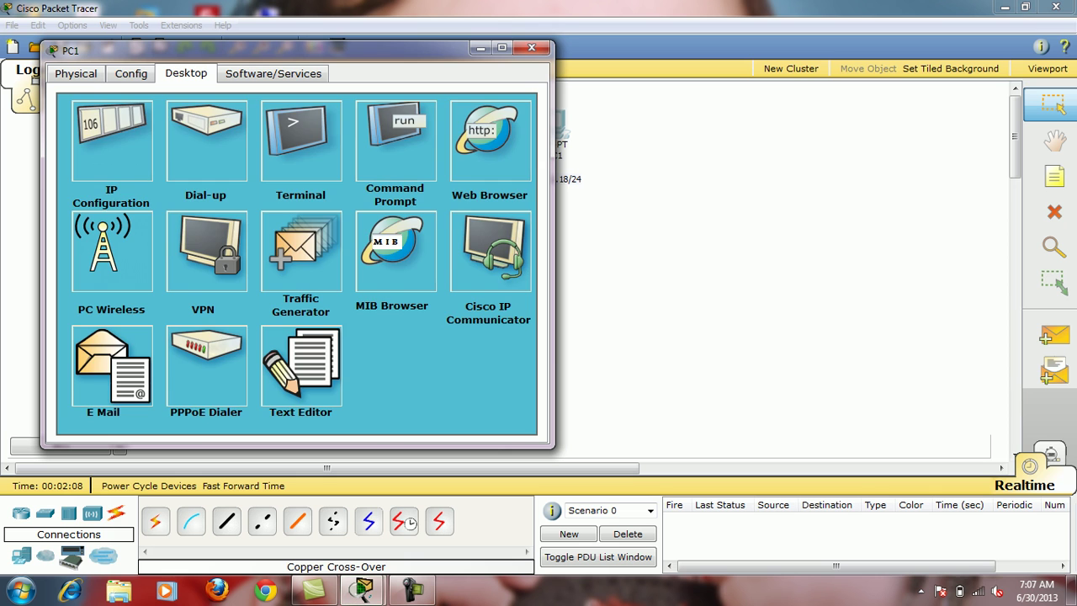
pyautogui.click(395, 134)
pyautogui.write('ipc')
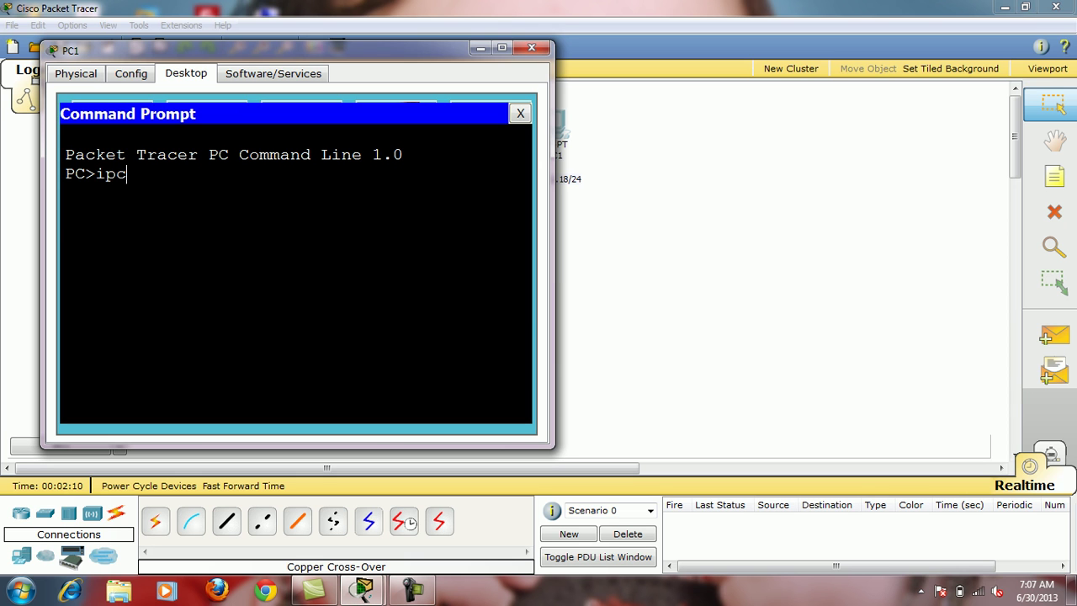
pyautogui.write('onfig')
pyautogui.press('Return')
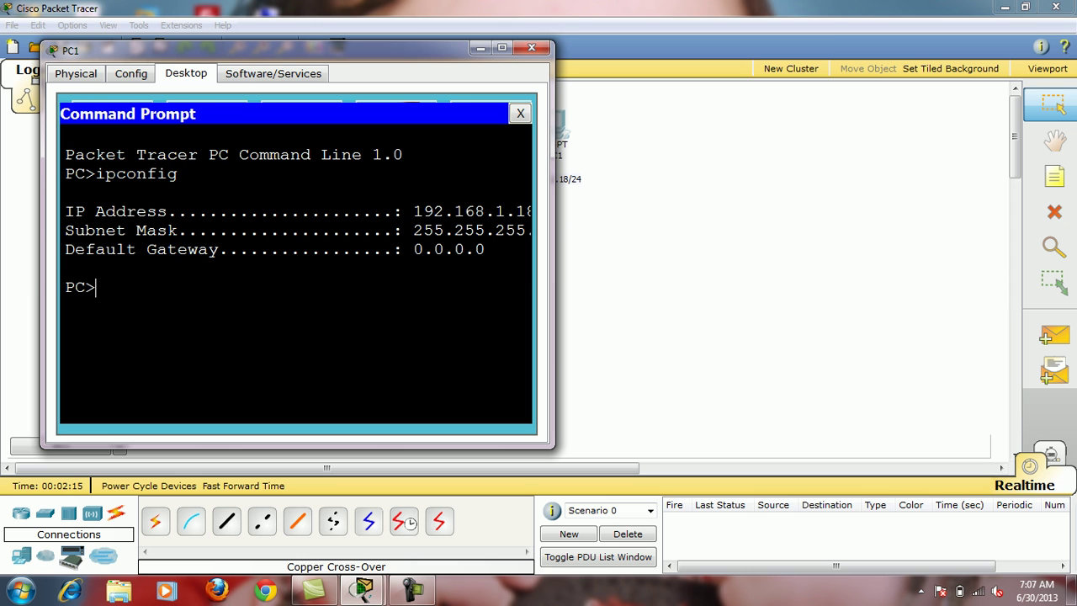
# Ping 192.168.1.2 from PC1 in the maximized window, and close the Command Prompt and PC1's window.
pyautogui.click(502, 48)
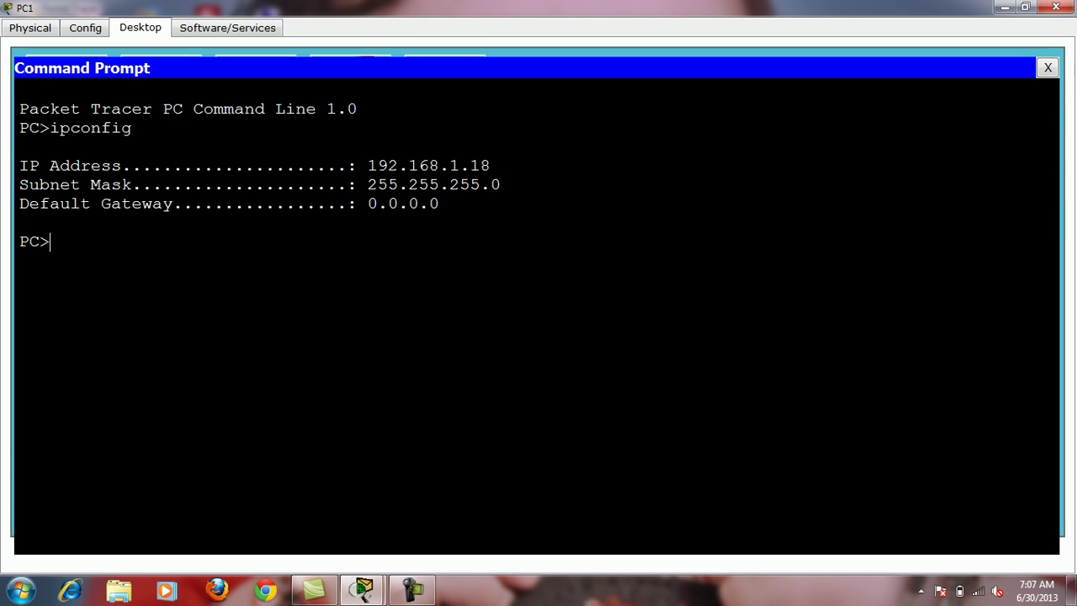
pyautogui.write('ping 192.168.1.2')
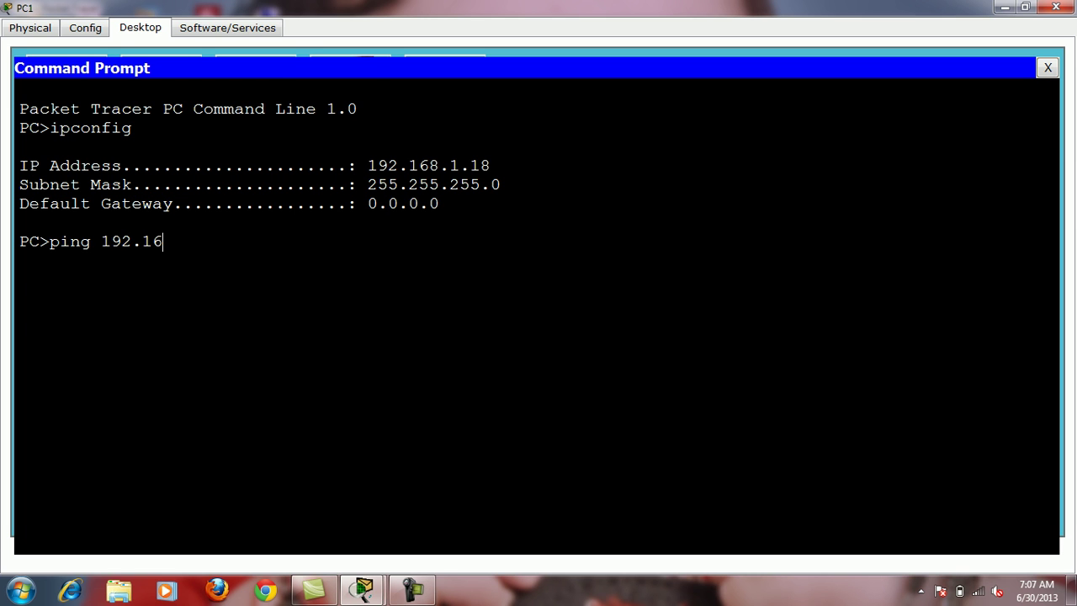
pyautogui.press('Return')
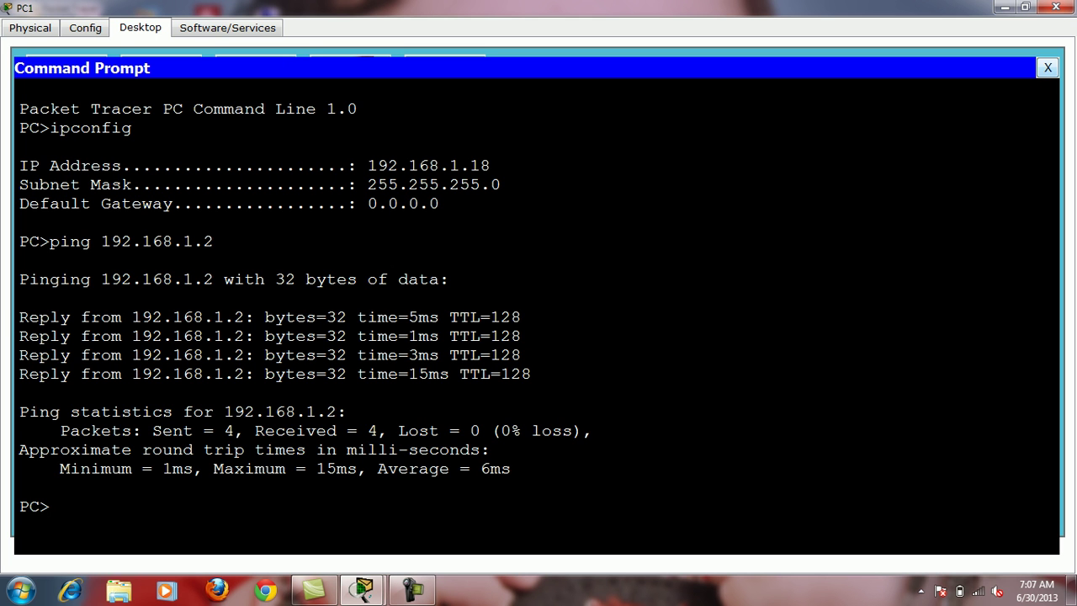
pyautogui.click(1047, 67)
pyautogui.click(1056, 7)
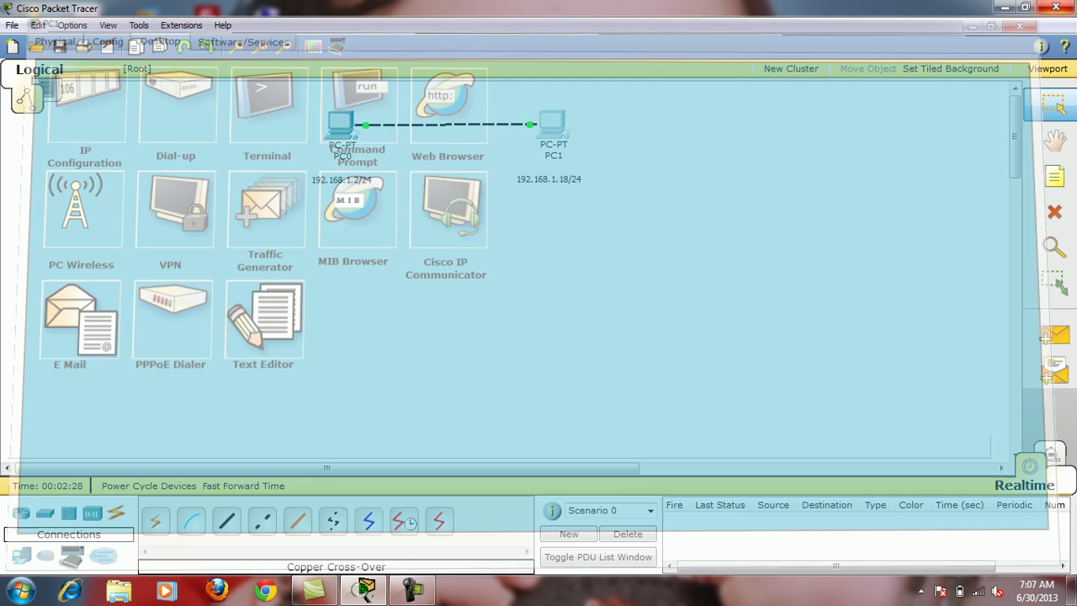
# Send a simple PDU from PC0 to PC1.
pyautogui.click(1052, 335)
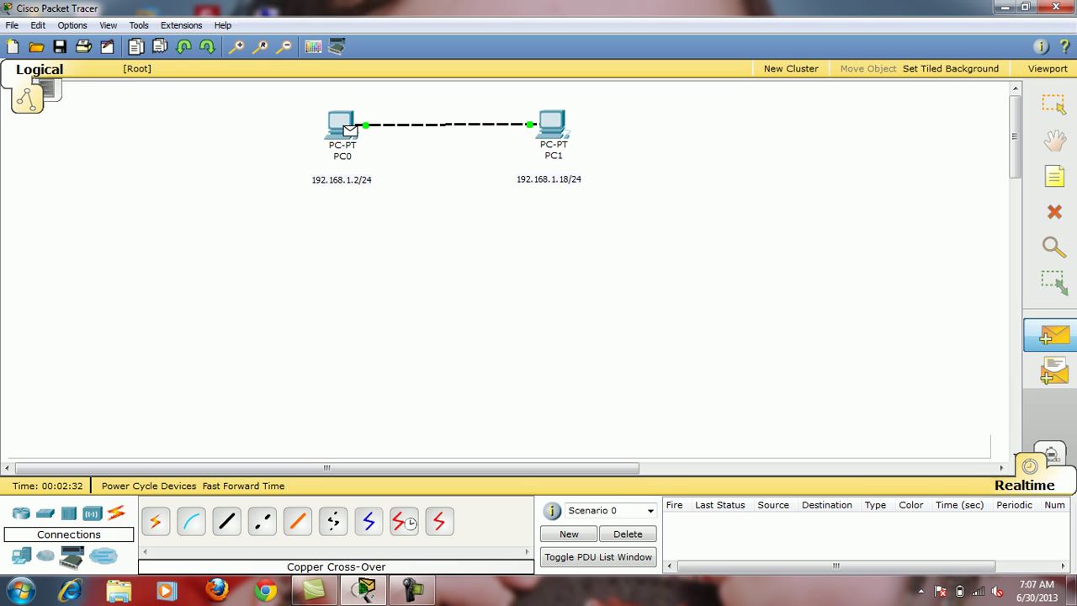
pyautogui.click(347, 129)
pyautogui.click(550, 124)
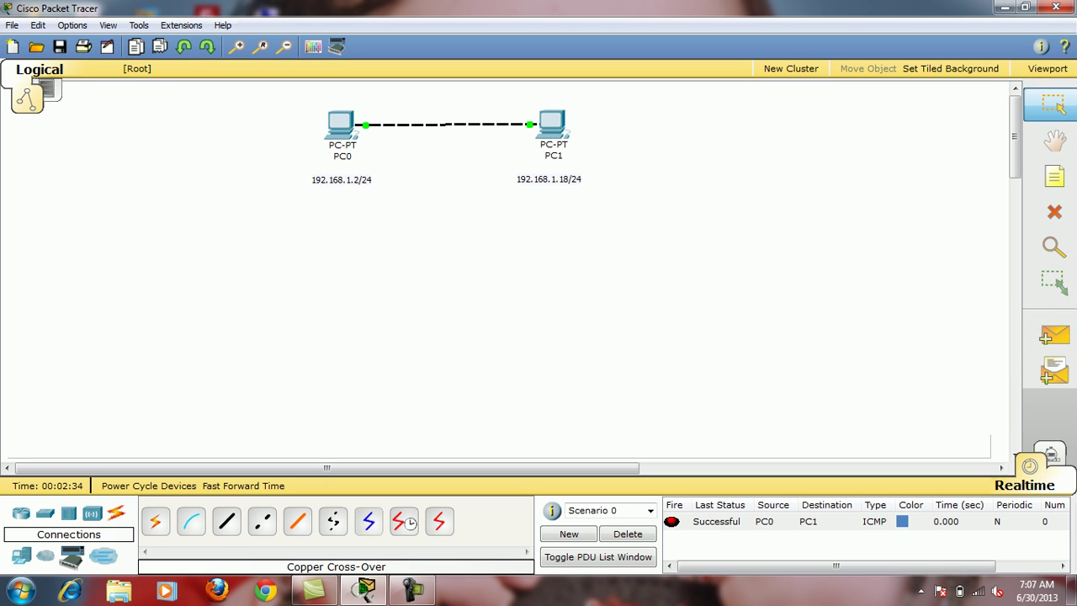
# Switch to Simulation mode, play the ICMP exchange with automatic capture, and select the PC0-to-PC1 PDU entry.
pyautogui.click(1049, 455)
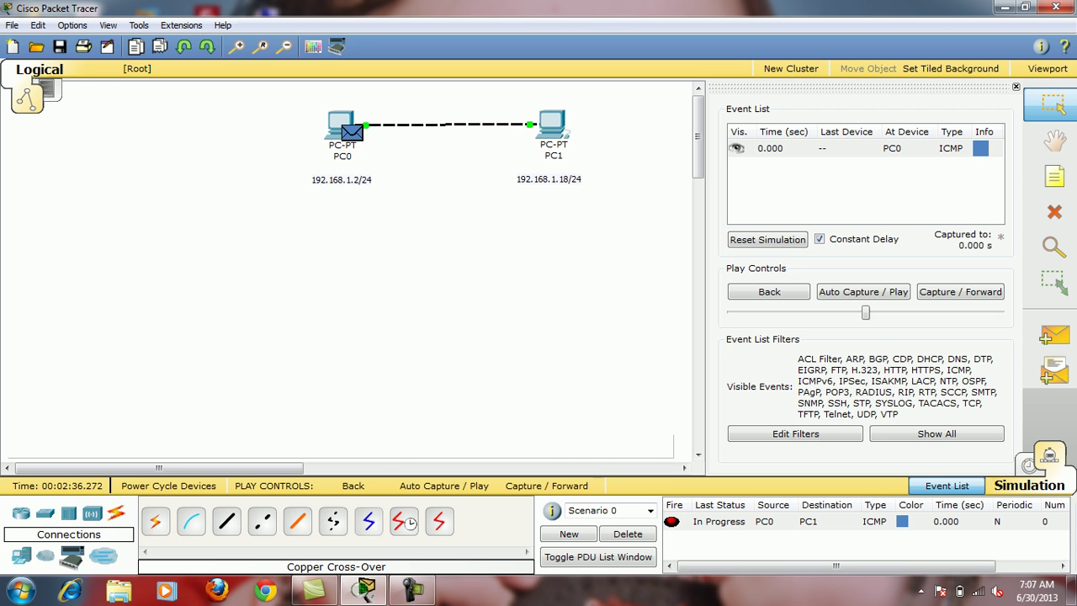
pyautogui.click(862, 291)
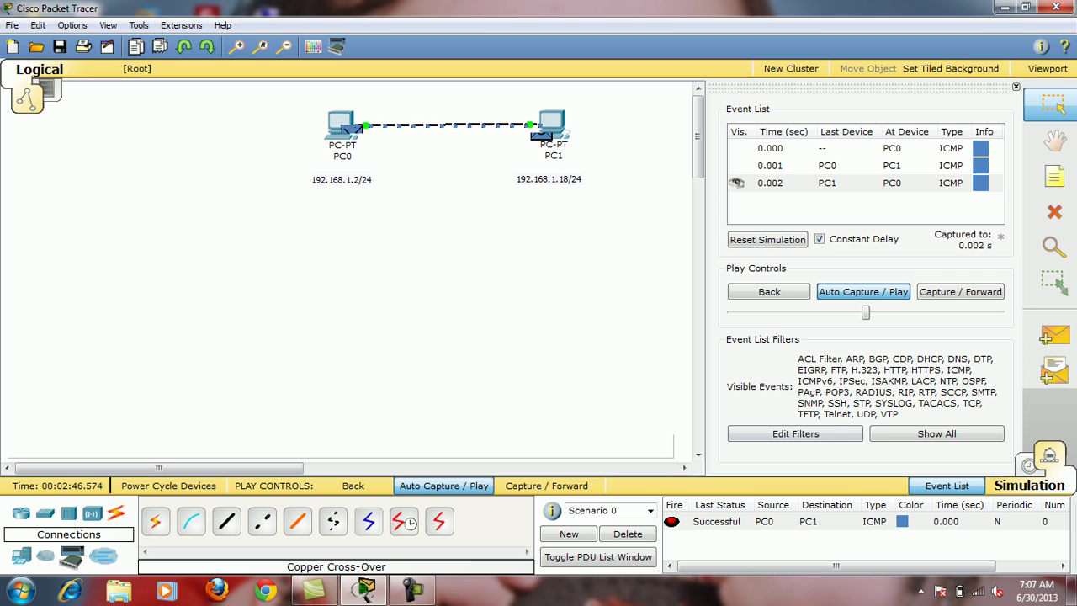
pyautogui.click(808, 521)
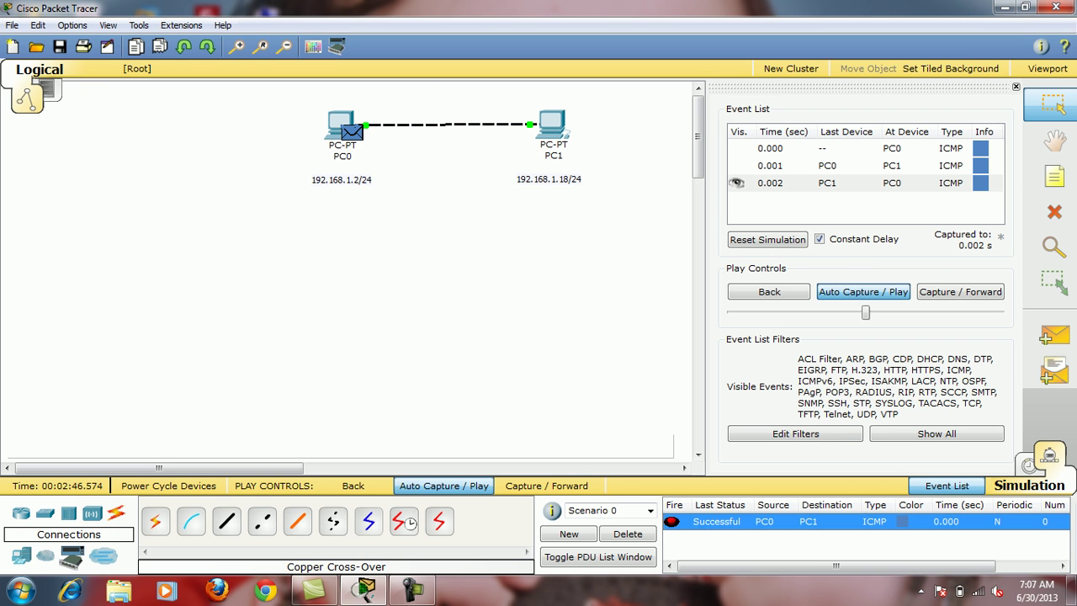
# Examine the OSI model layers and outbound PDU details of the packet at PC0, and close its information window.
pyautogui.click(351, 132)
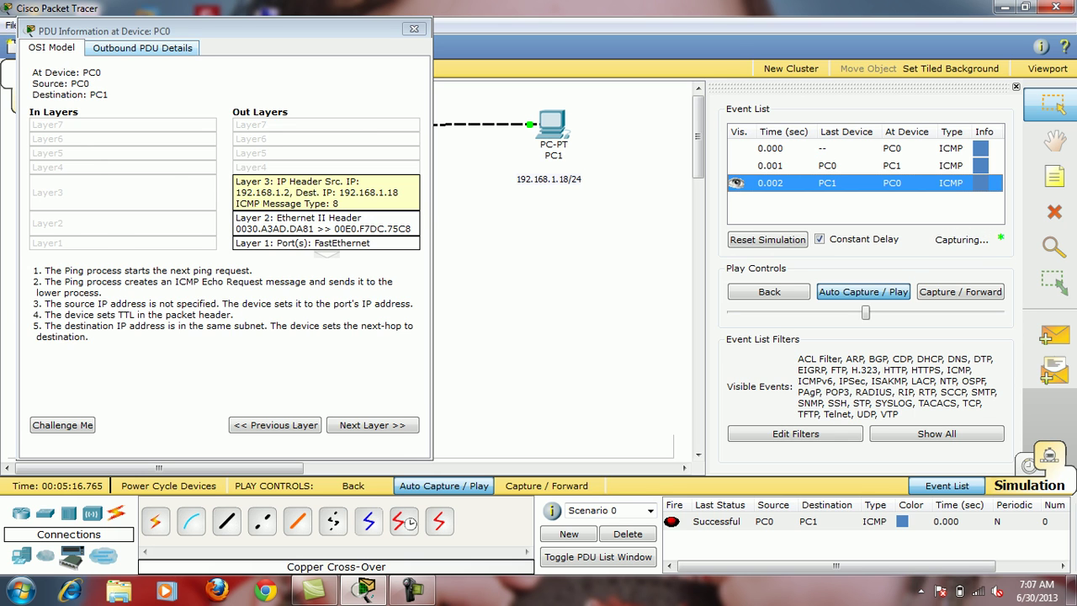
pyautogui.click(143, 47)
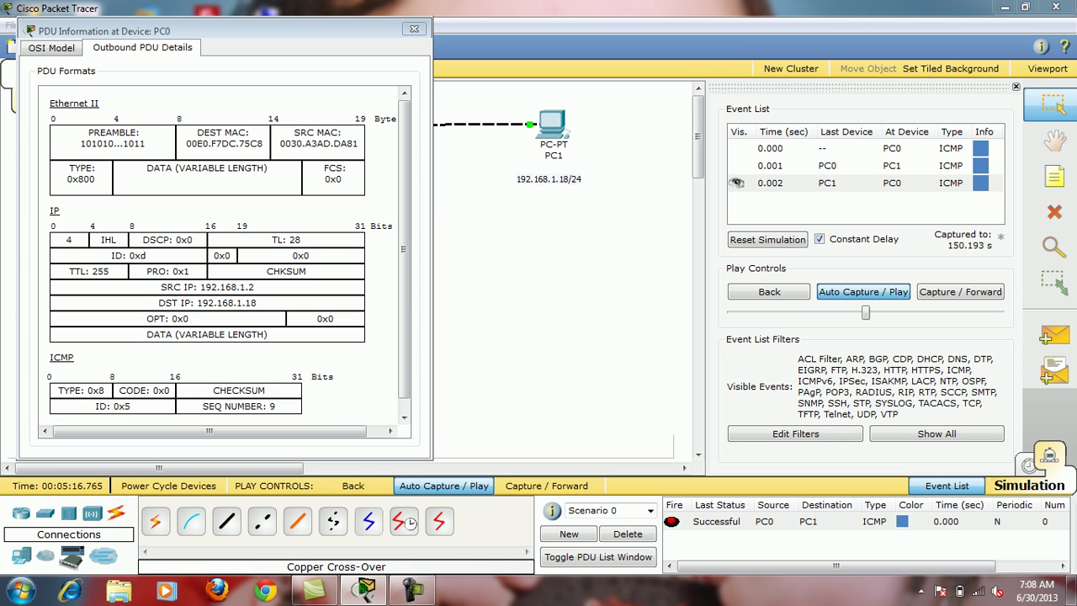
pyautogui.click(404, 417)
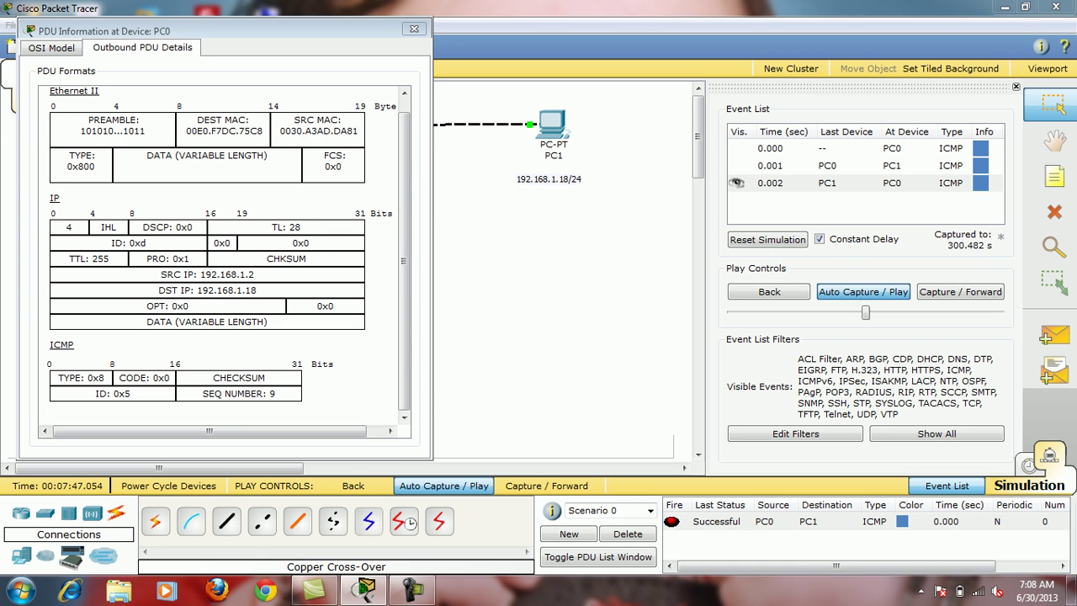
pyautogui.click(51, 47)
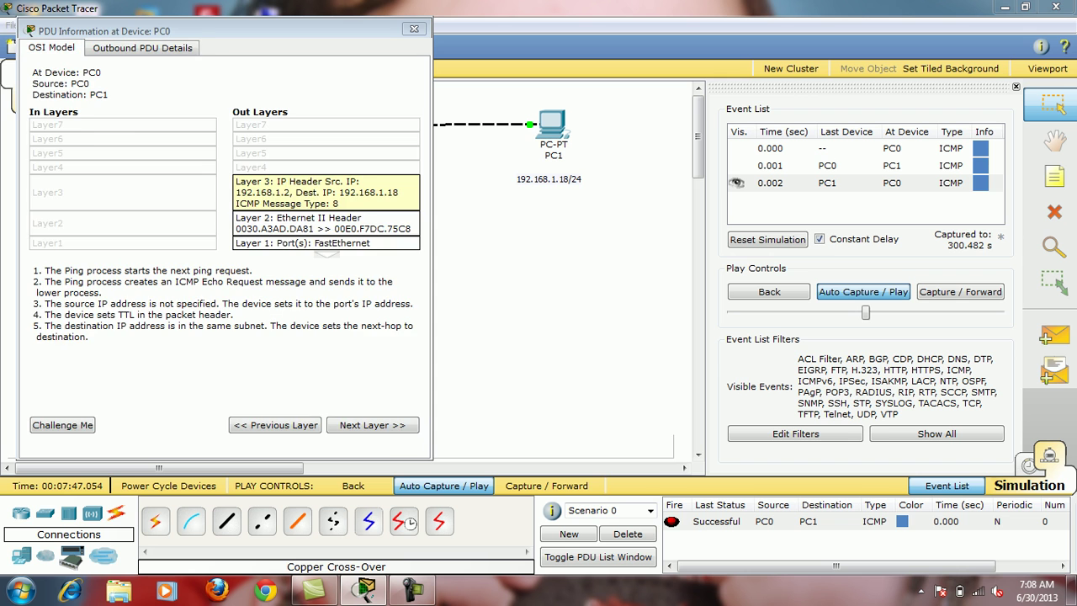
pyautogui.click(142, 47)
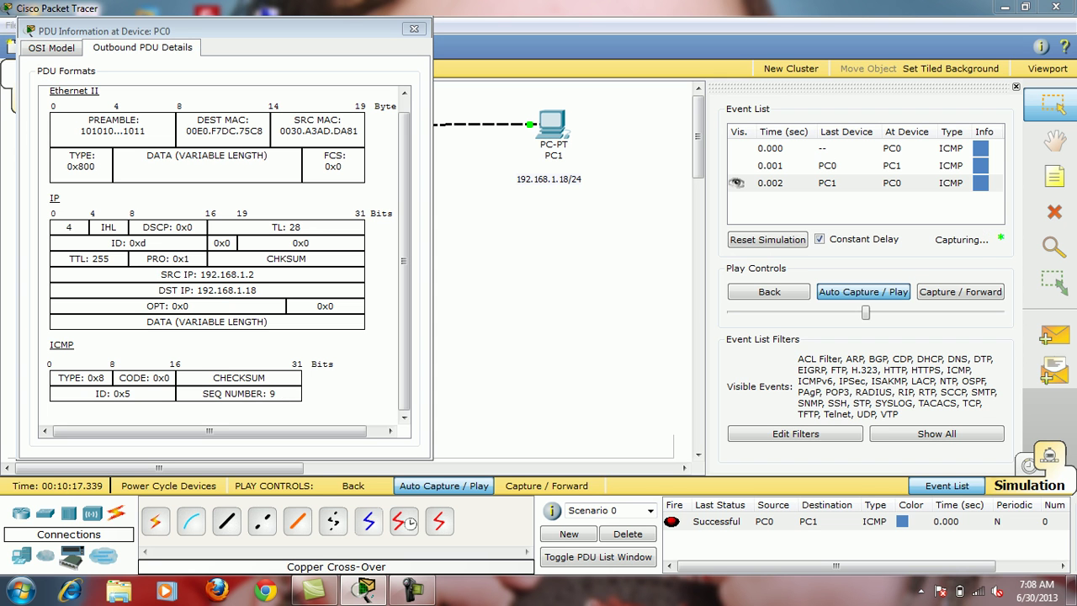
pyautogui.click(414, 29)
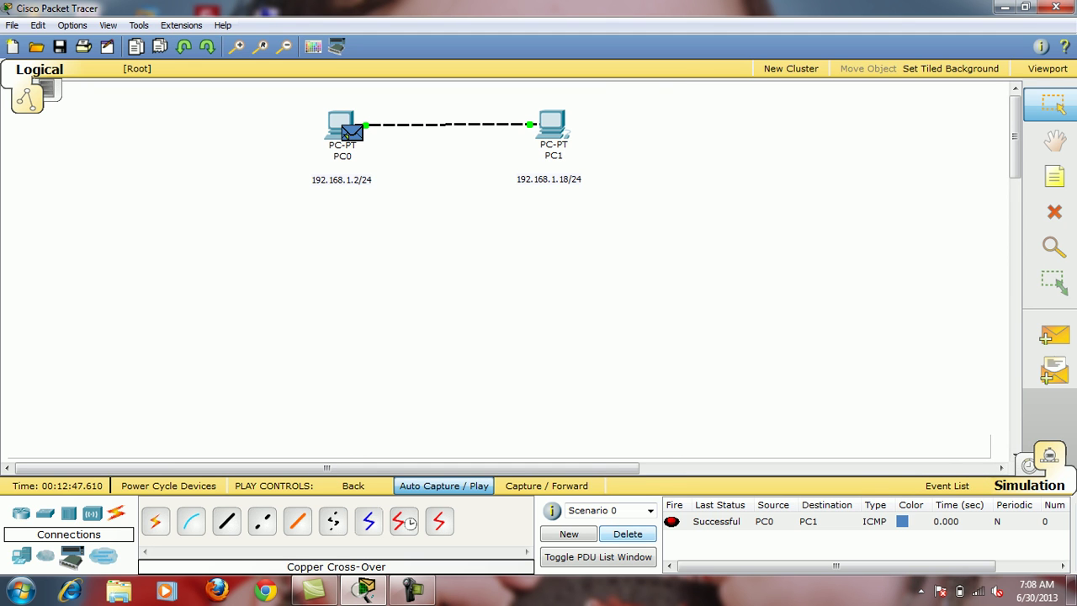
# Delete the Scenario 0 PDU scenario and return to Realtime mode.
pyautogui.click(627, 533)
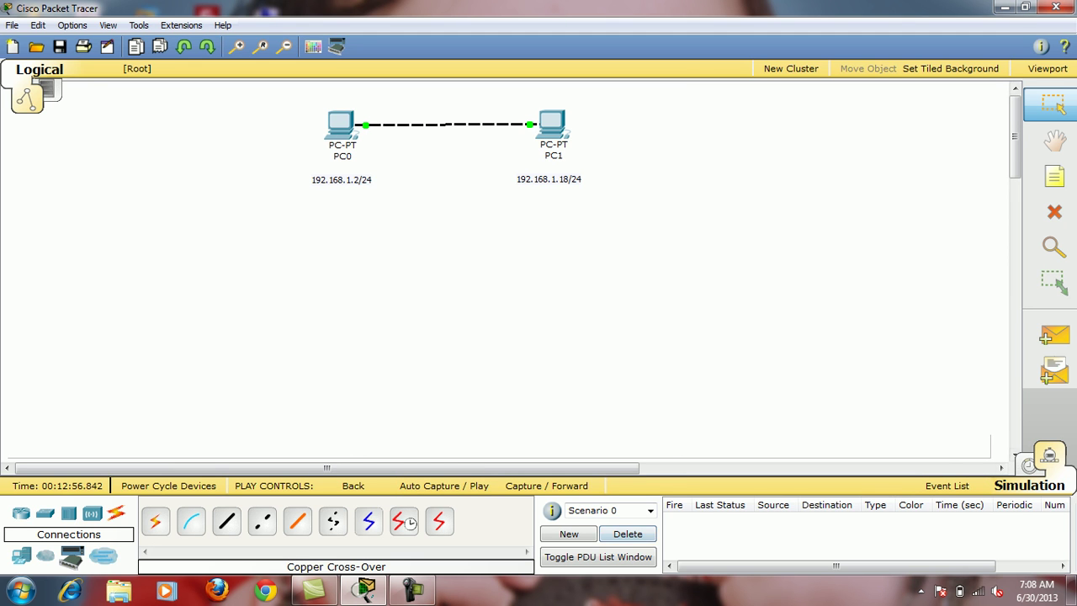
pyautogui.click(1049, 455)
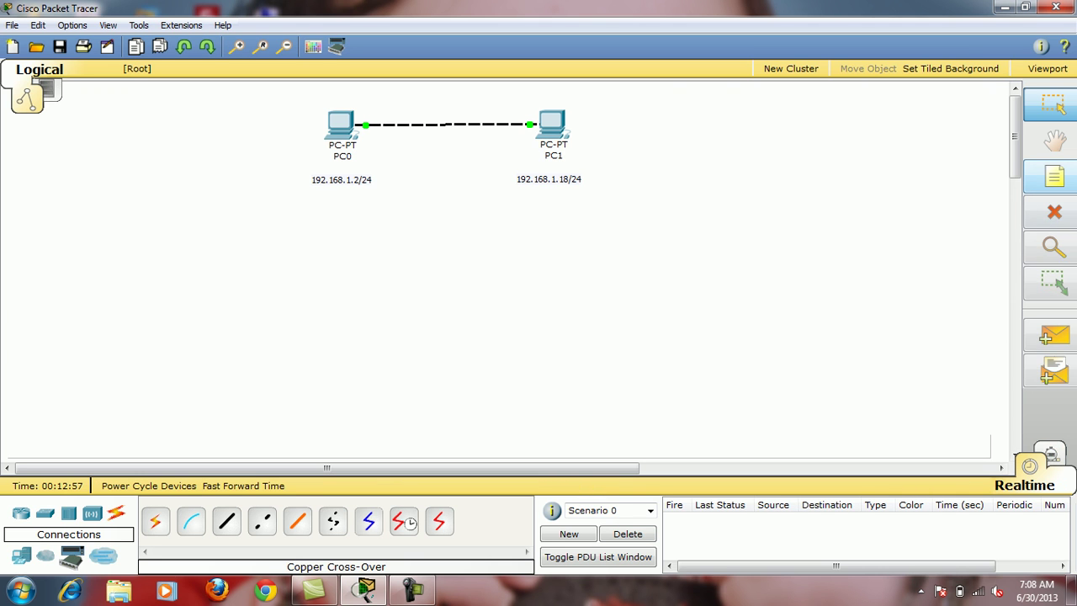
# Add a note beside PC1 reading "Both PC in same network so that they can communicate to each other" and "Both PC network id is 192.168.1.0".
pyautogui.click(1054, 177)
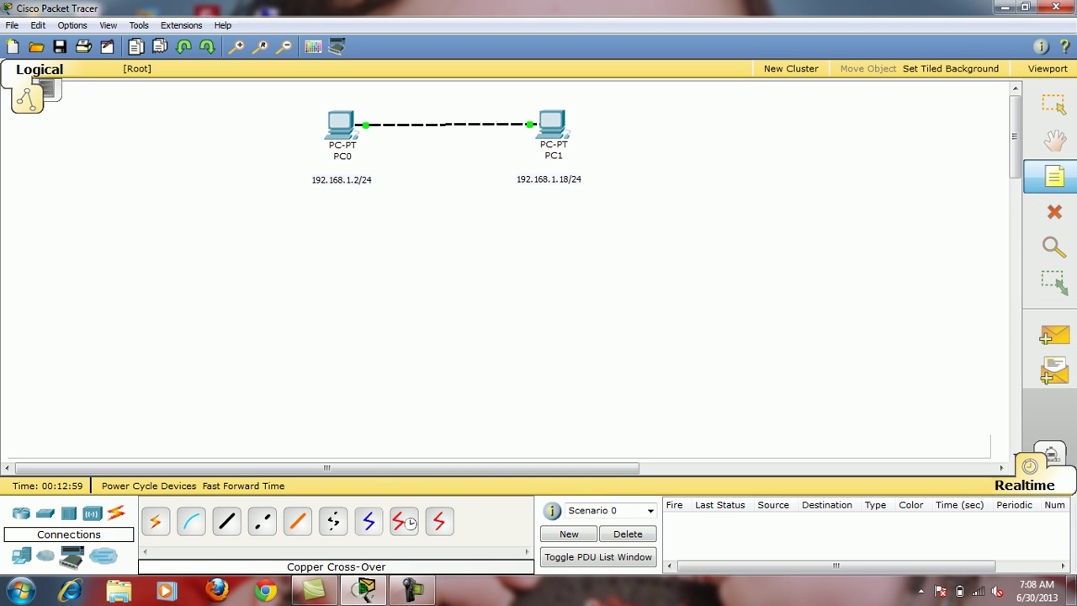
pyautogui.click(627, 127)
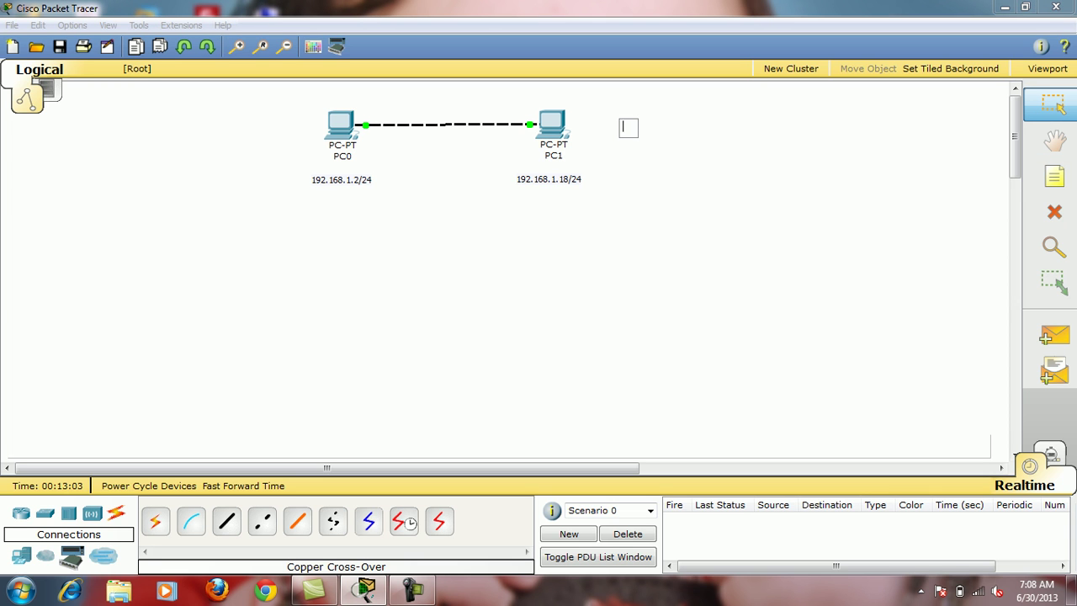
pyautogui.write('Both PC in same ne')
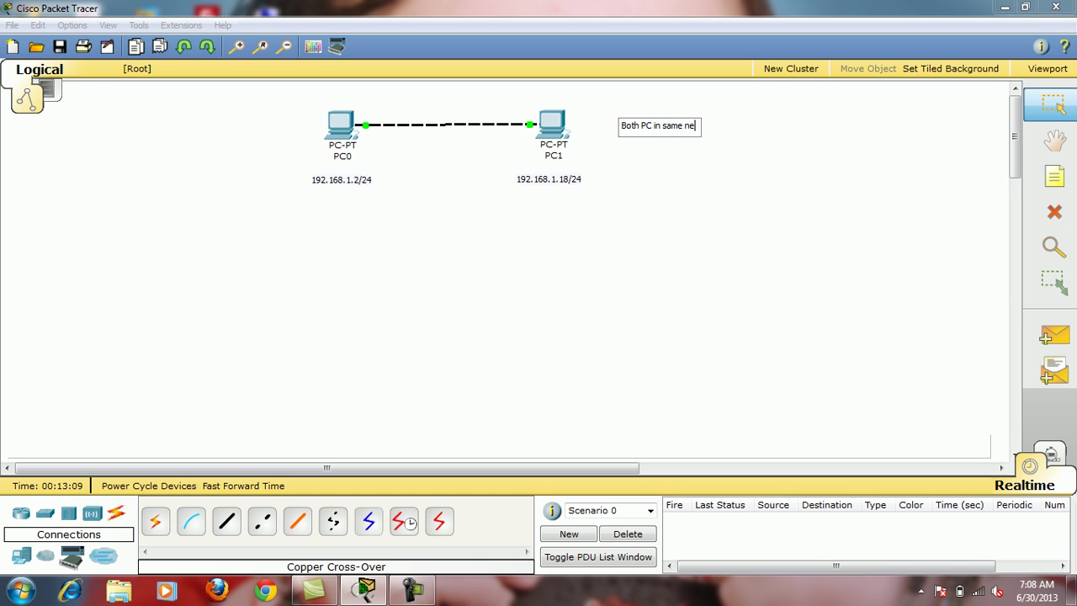
pyautogui.write('twork so that')
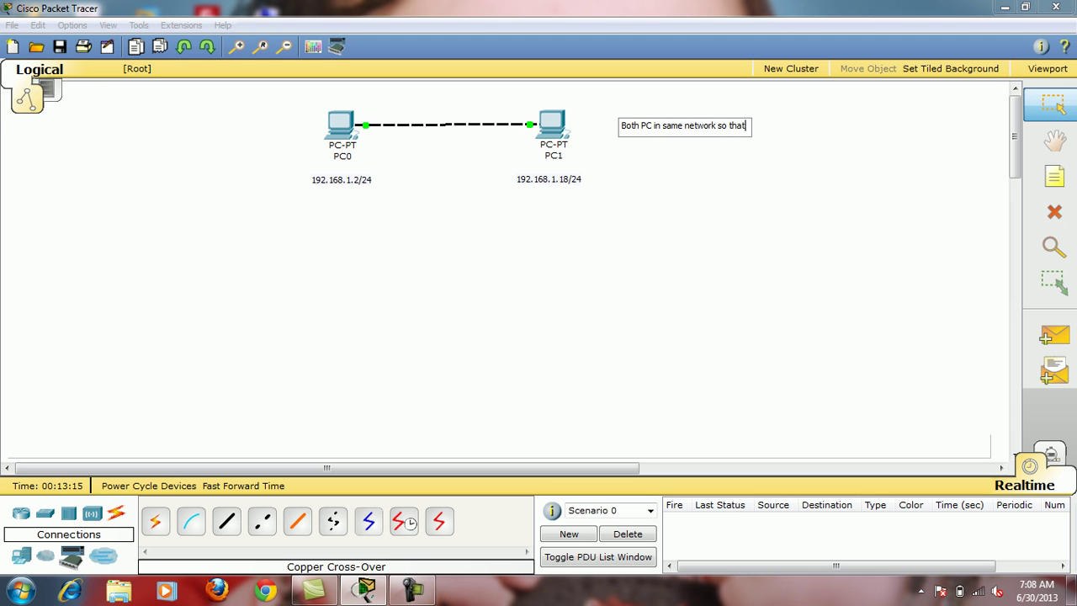
pyautogui.write(' they can commu')
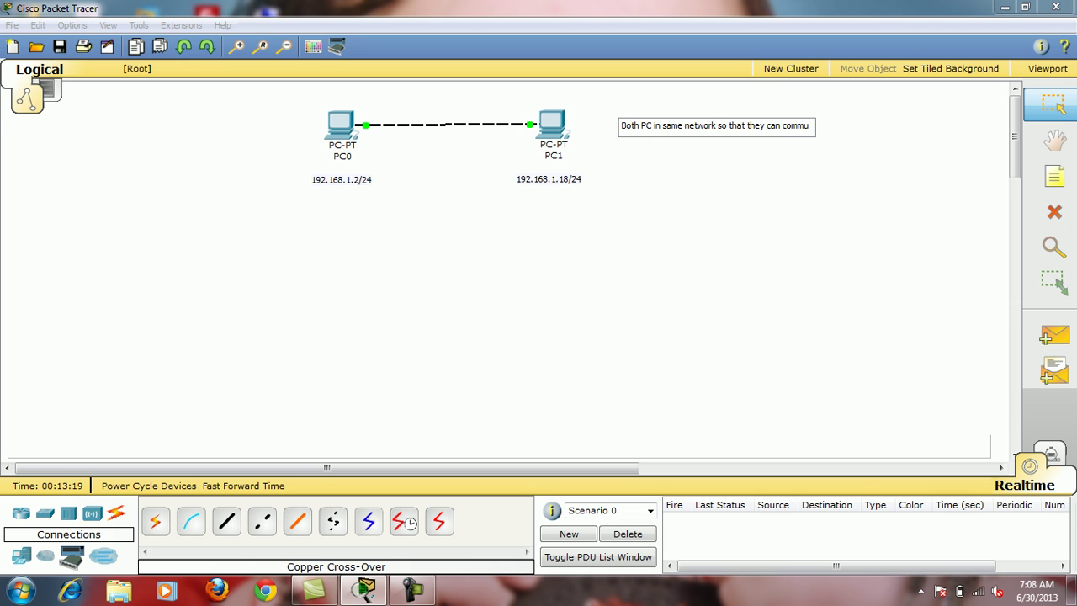
pyautogui.write('nicate to each other')
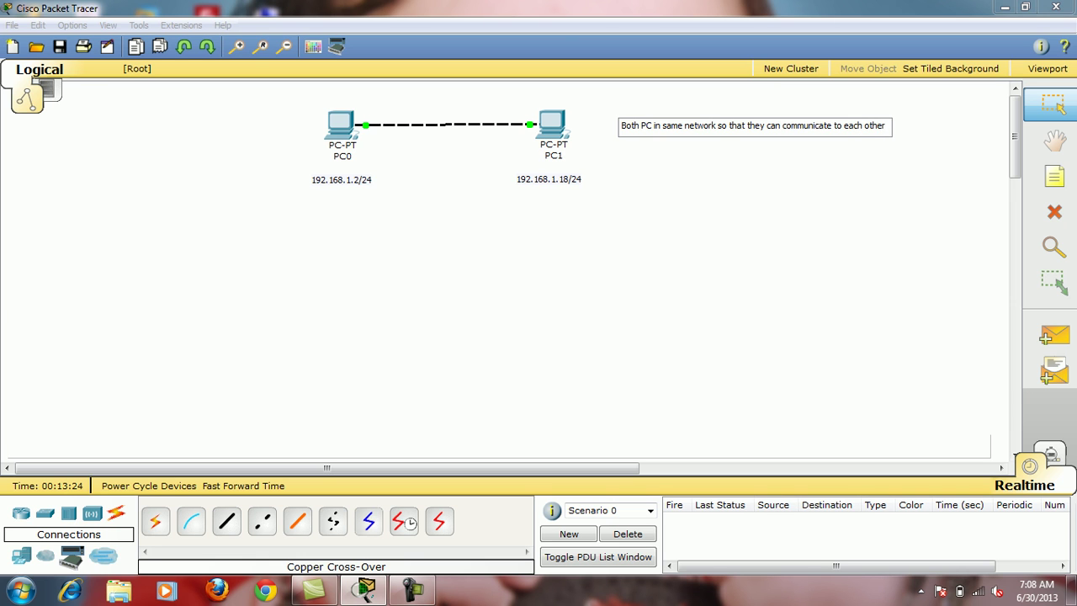
pyautogui.press('Return')
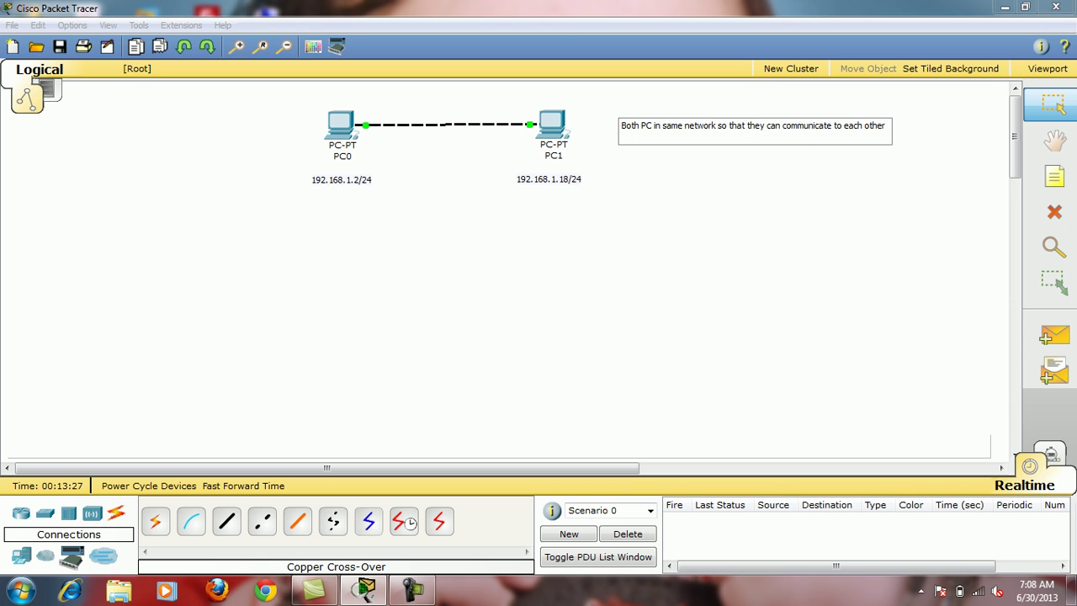
pyautogui.write('Both PC network id is 192.168.1.0')
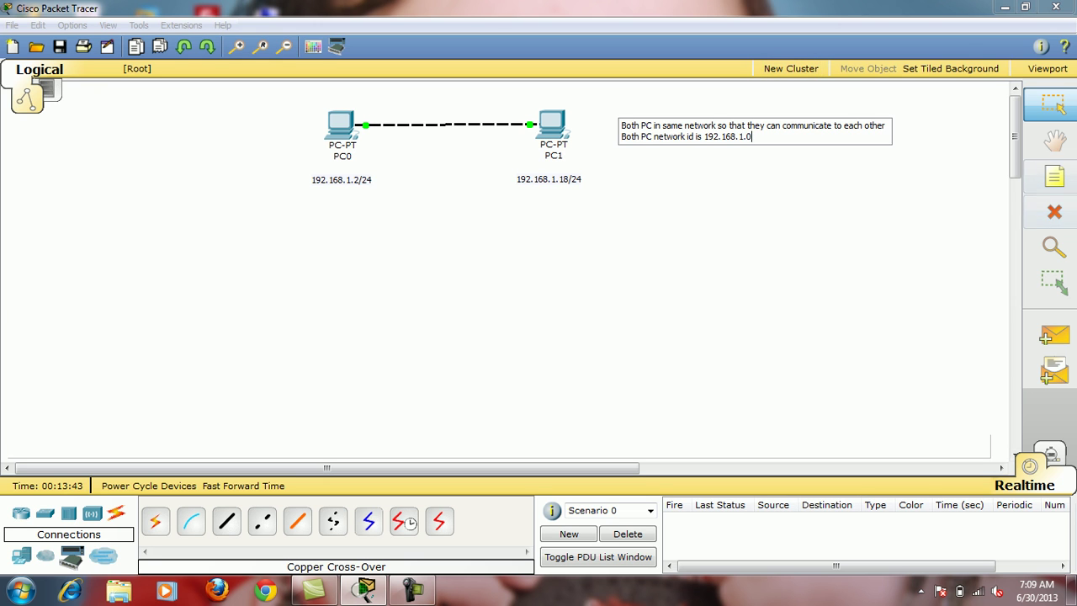
# Place two generic PCs in the workspace, one below PC0 and one below PC1.
pyautogui.click(21, 513)
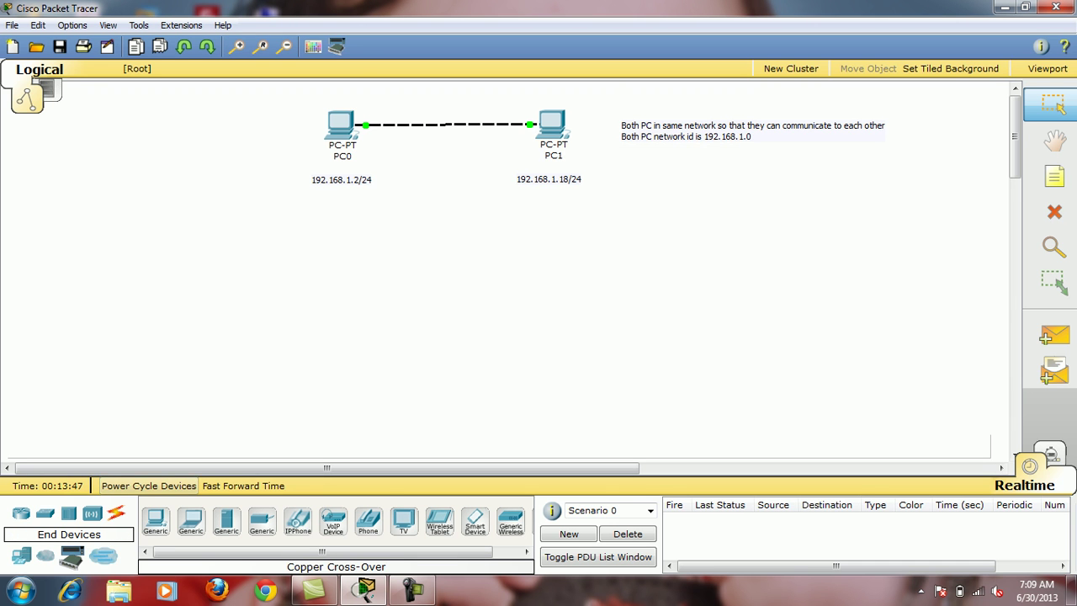
pyautogui.click(156, 520)
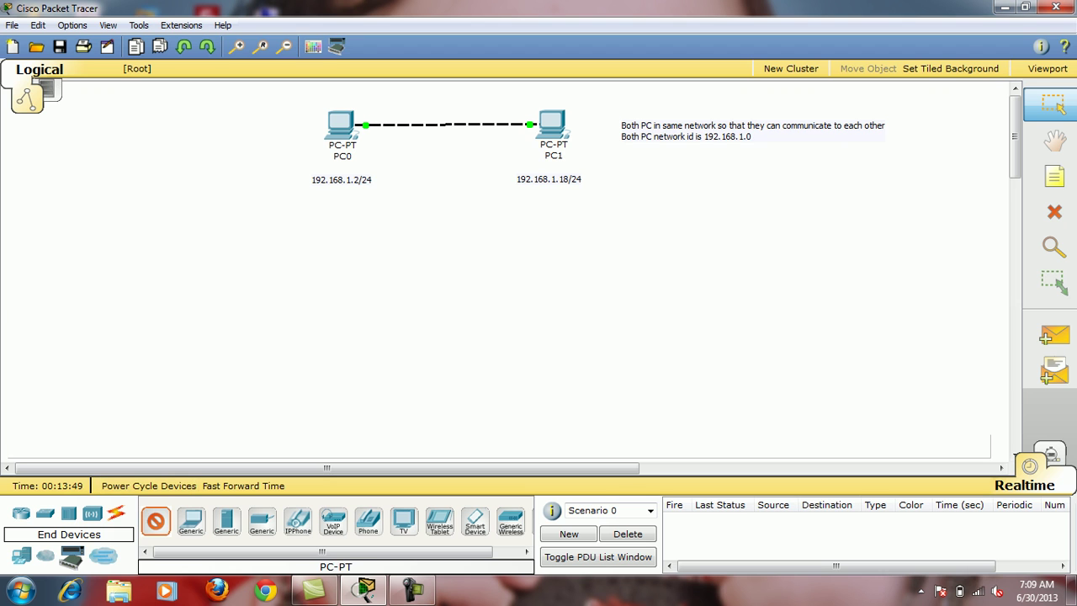
pyautogui.click(329, 221)
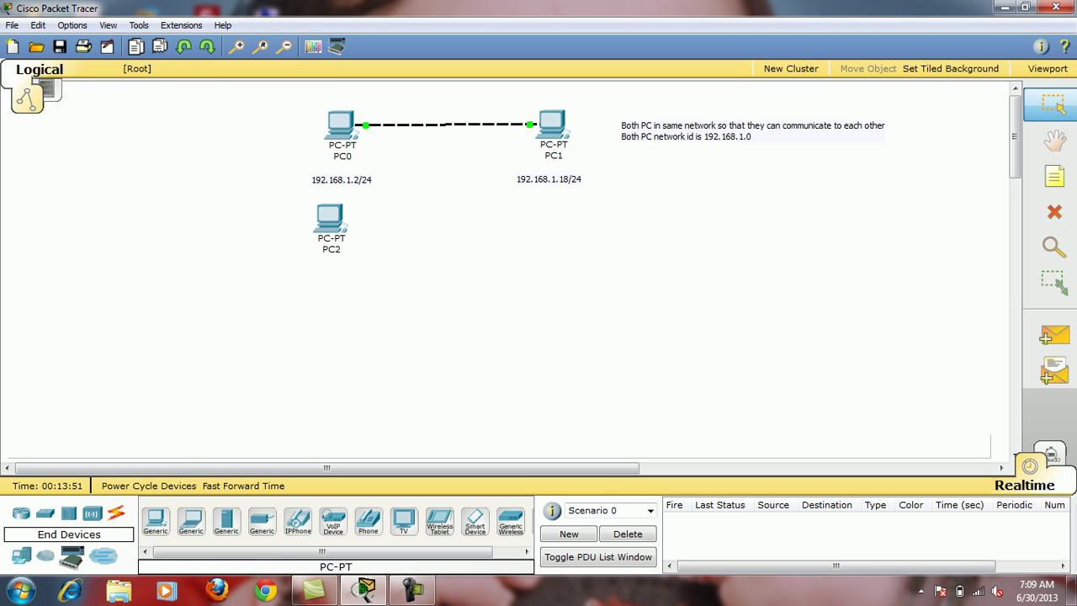
pyautogui.click(155, 520)
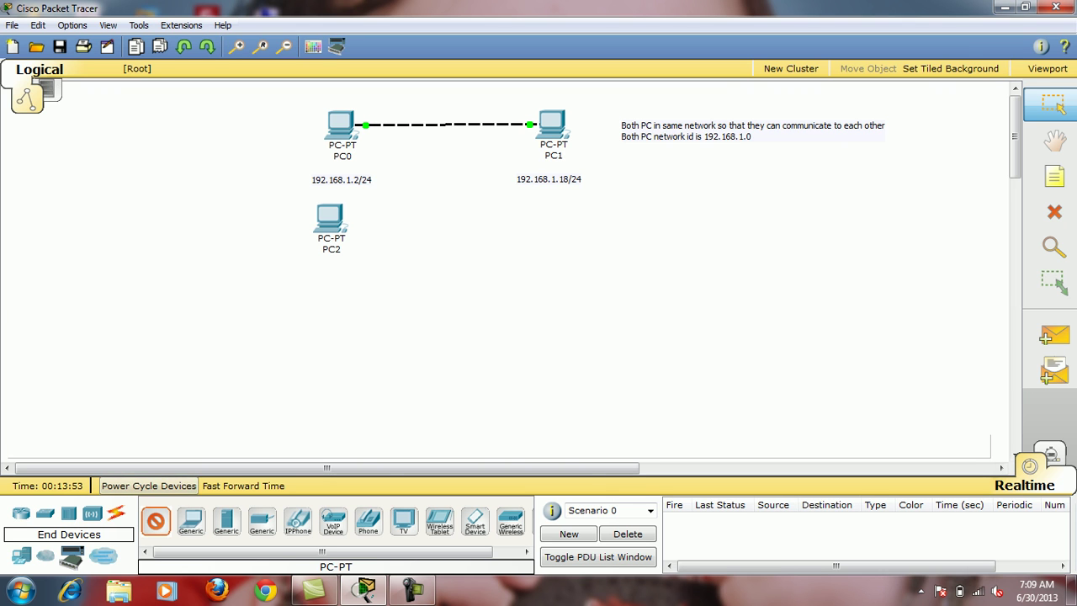
pyautogui.click(541, 220)
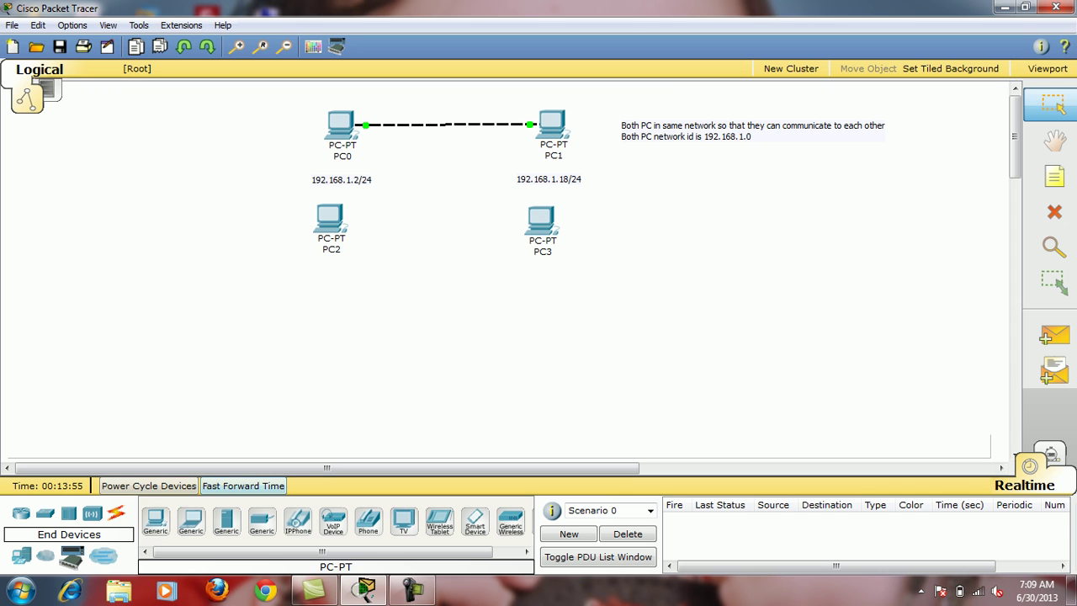
# Connect the FastEthernet ports of PC2 and PC3 with a copper cross-over cable, and shift PC2 slightly to line up under PC0.
pyautogui.click(116, 512)
pyautogui.click(262, 521)
pyautogui.click(328, 217)
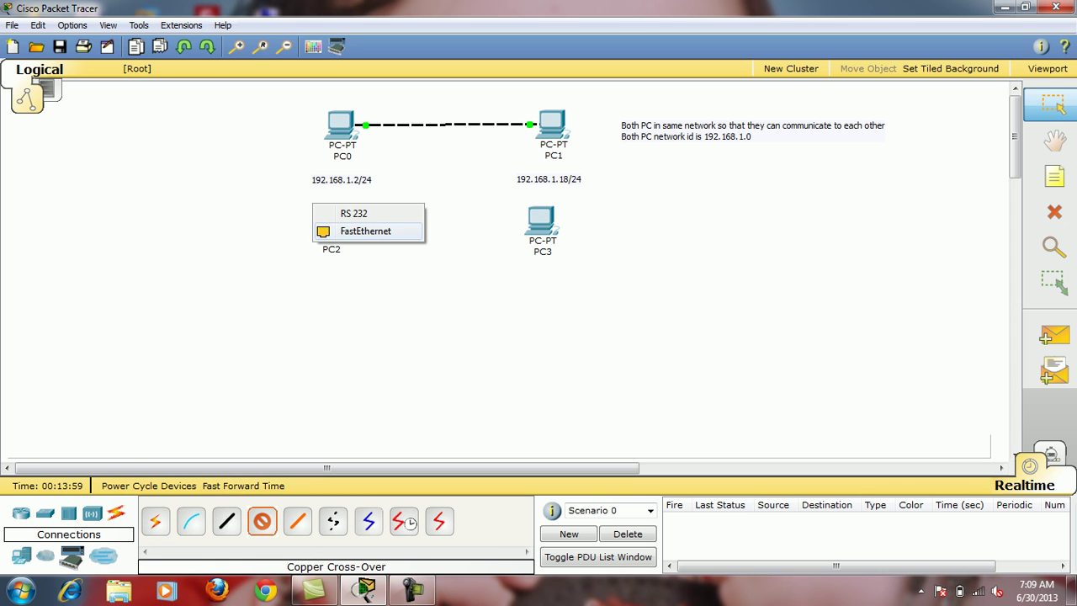
pyautogui.click(365, 230)
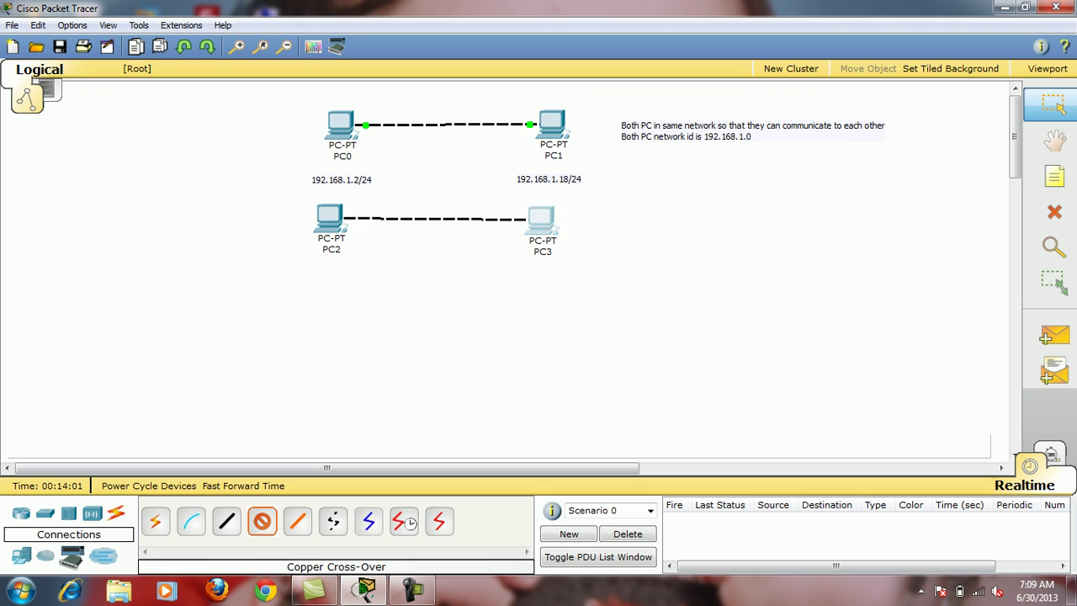
pyautogui.click(538, 218)
pyautogui.click(576, 233)
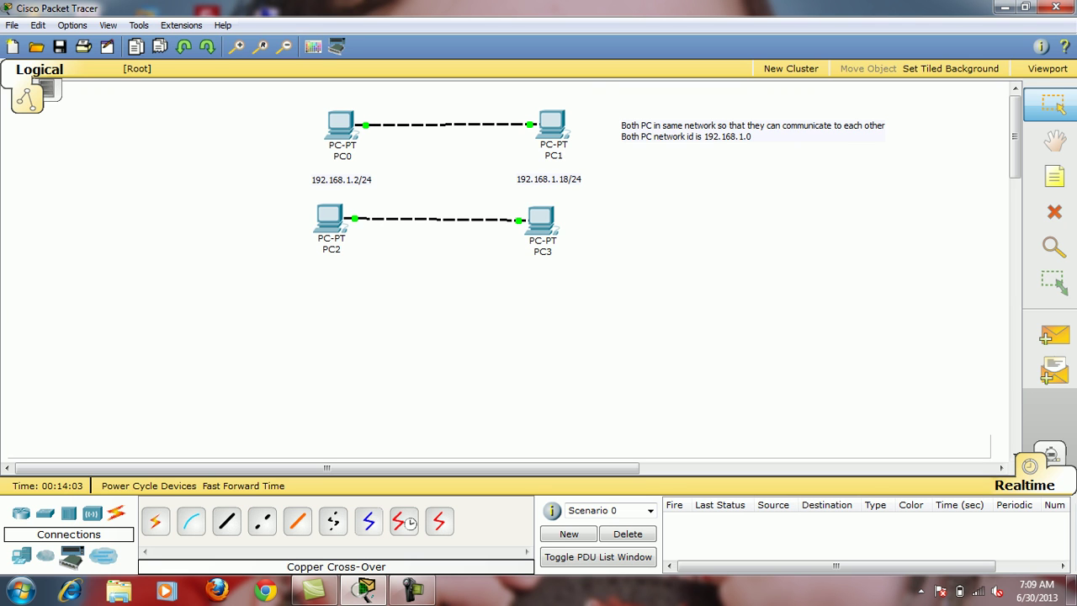
pyautogui.moveTo(328, 217); pyautogui.dragTo(335, 221)
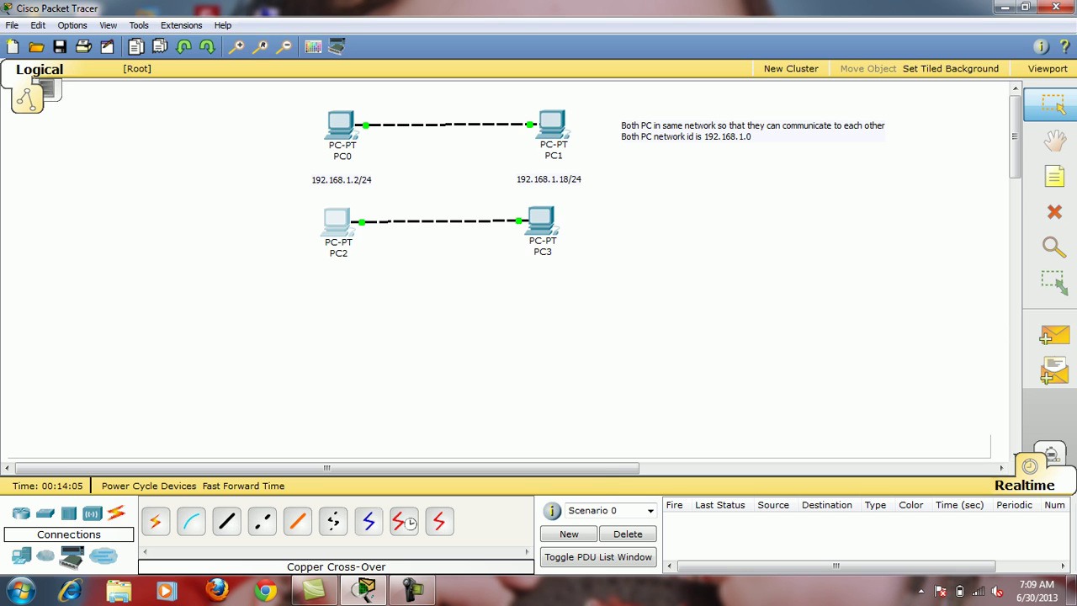
# Configure PC2 with static IP address 192.168.1.2 and subnet mask 255.255.255.240, and close its window.
pyautogui.click(336, 221)
pyautogui.click(244, 132)
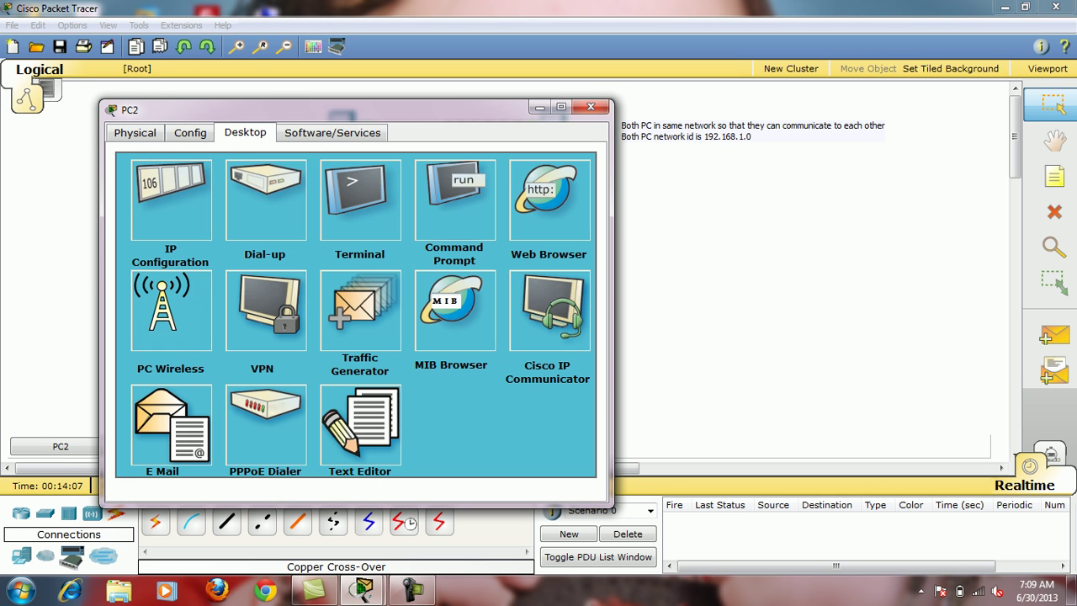
pyautogui.click(170, 202)
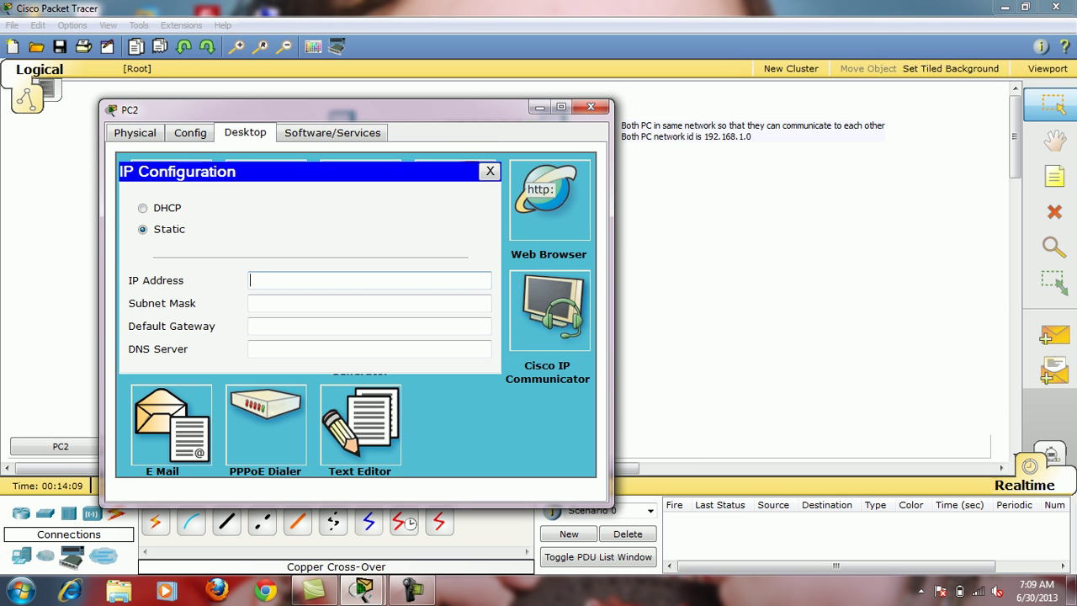
pyautogui.write('192.168.1.2')
pyautogui.press('Tab')
pyautogui.press('End')
pyautogui.press('BackSpace')
pyautogui.write('240')
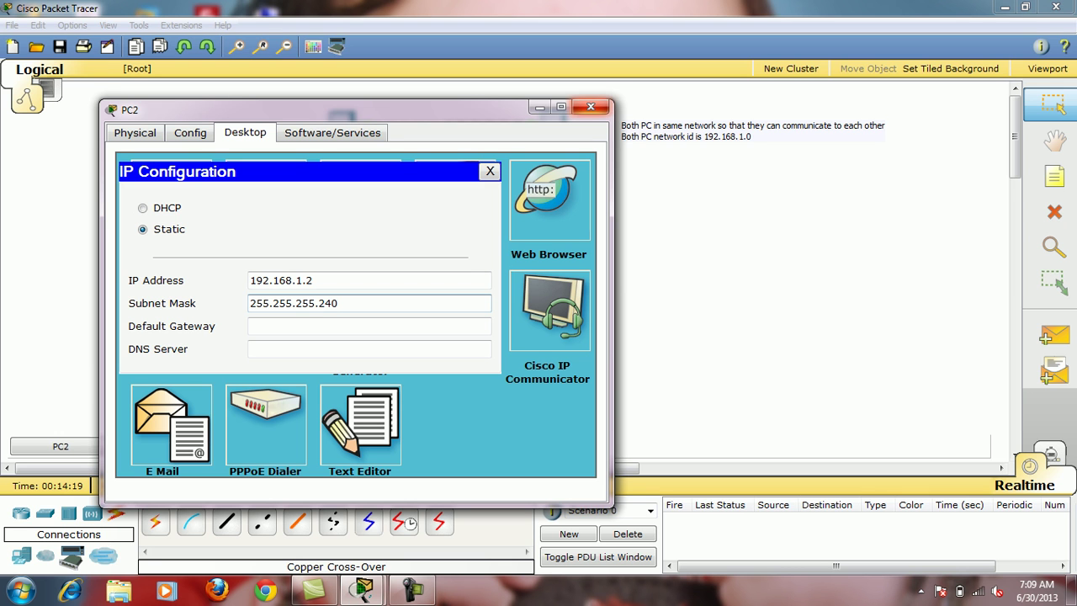
pyautogui.click(590, 106)
# Configure PC3 with static IP address 192.168.1.18 and subnet mask 255.255.255.240, and close the IP configuration.
pyautogui.click(540, 220)
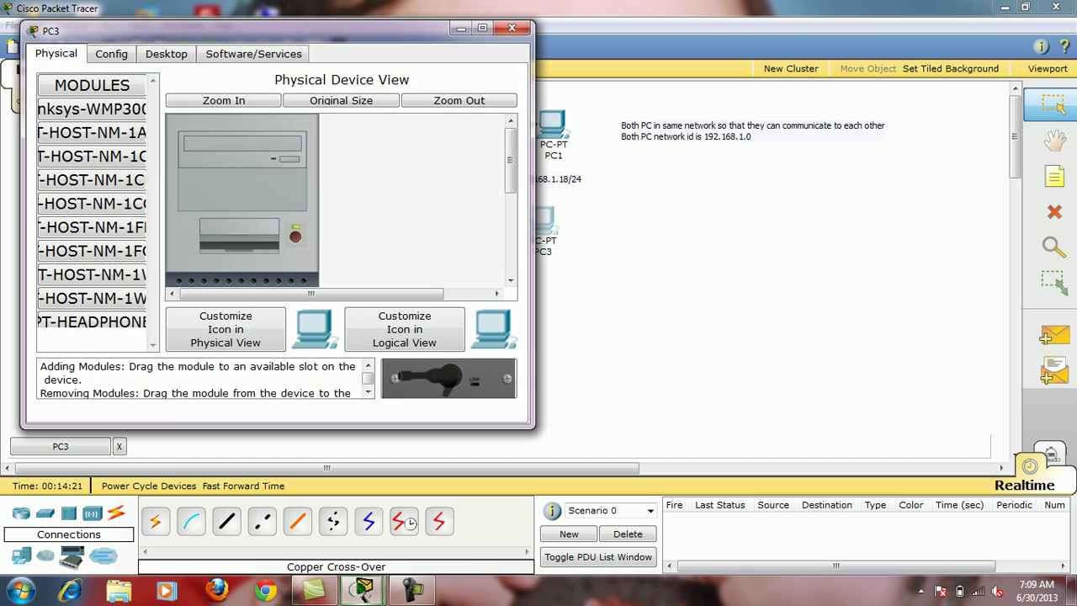
pyautogui.click(165, 53)
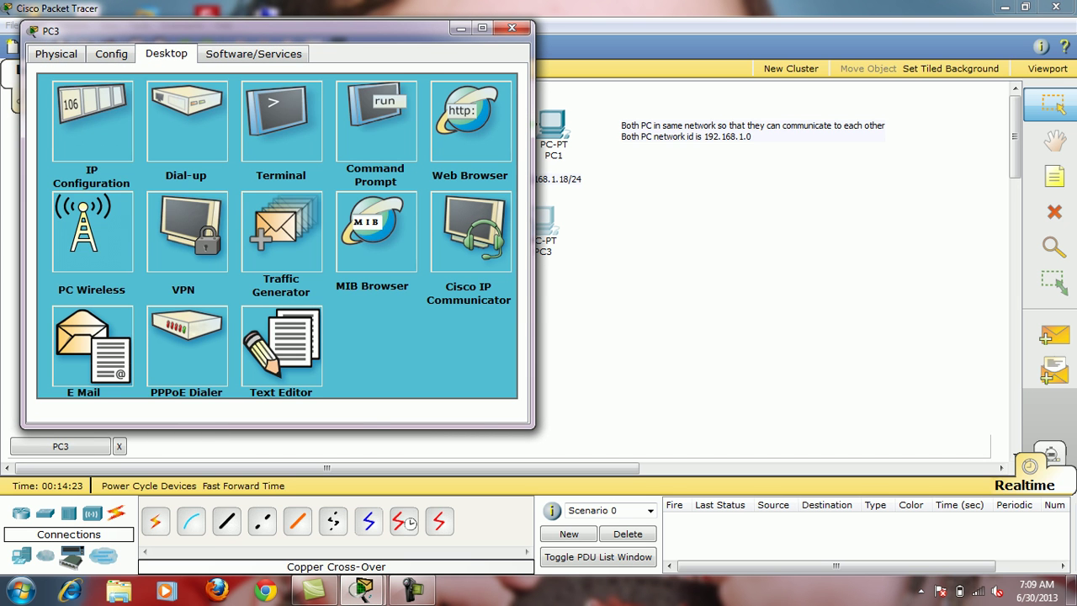
pyautogui.click(91, 121)
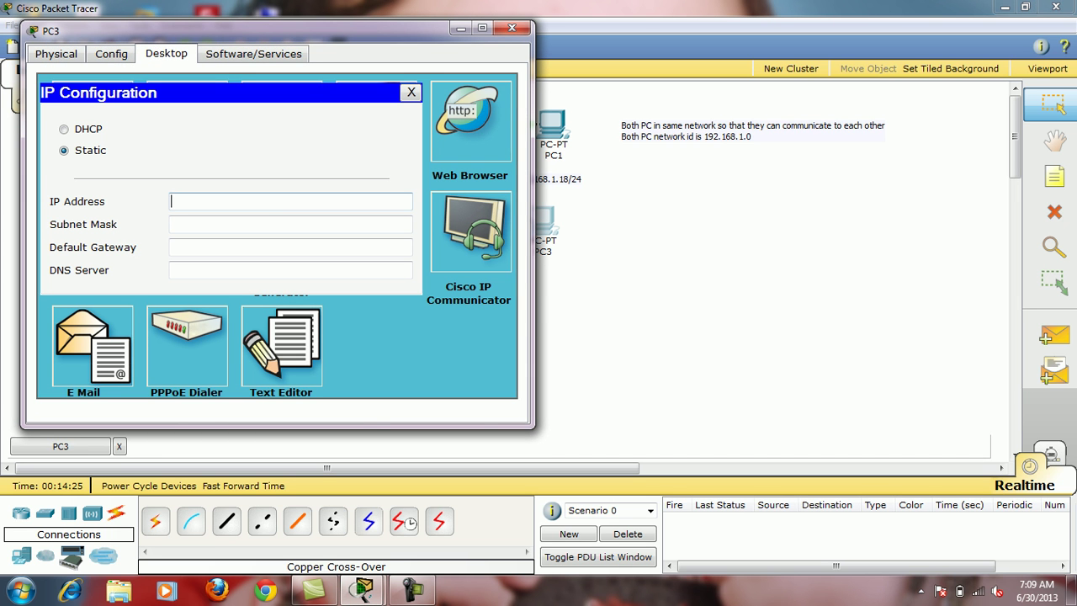
pyautogui.write('192.168.1.18')
pyautogui.press('Tab')
pyautogui.click(248, 224)
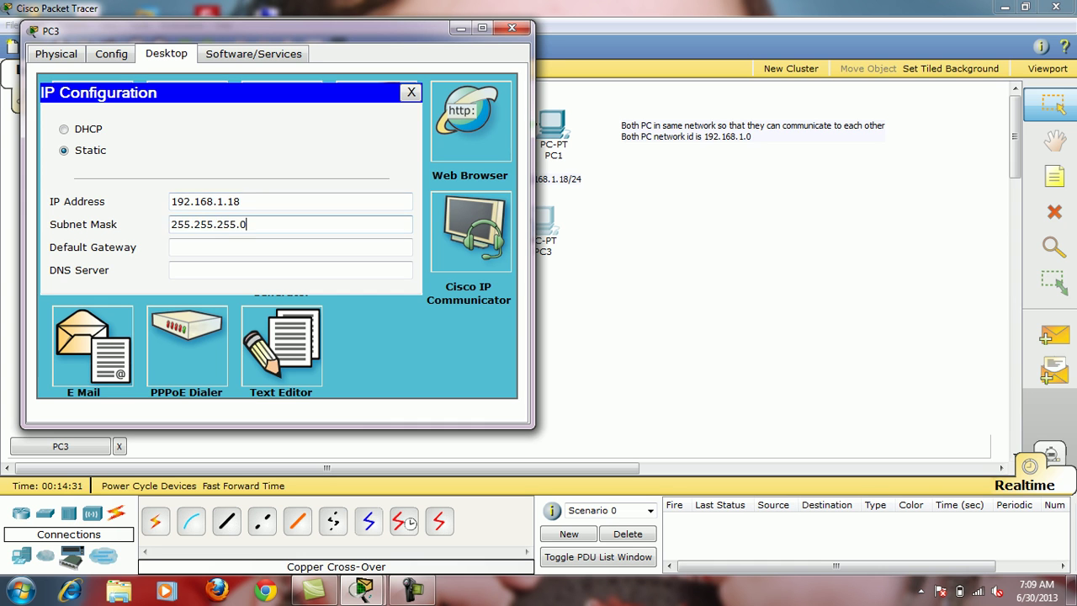
pyautogui.press('BackSpace')
pyautogui.write('240')
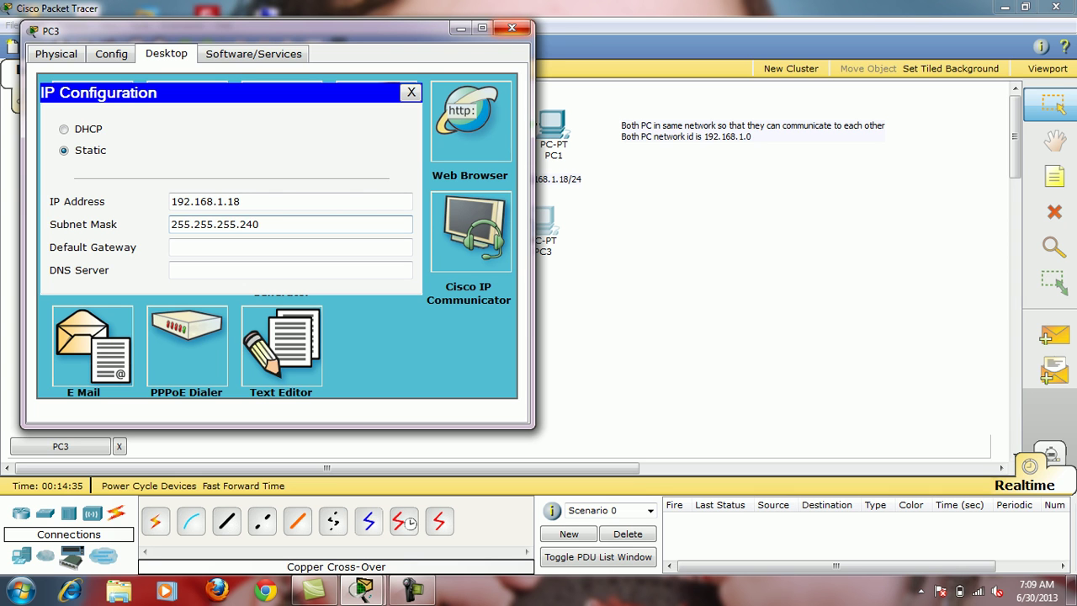
pyautogui.click(410, 91)
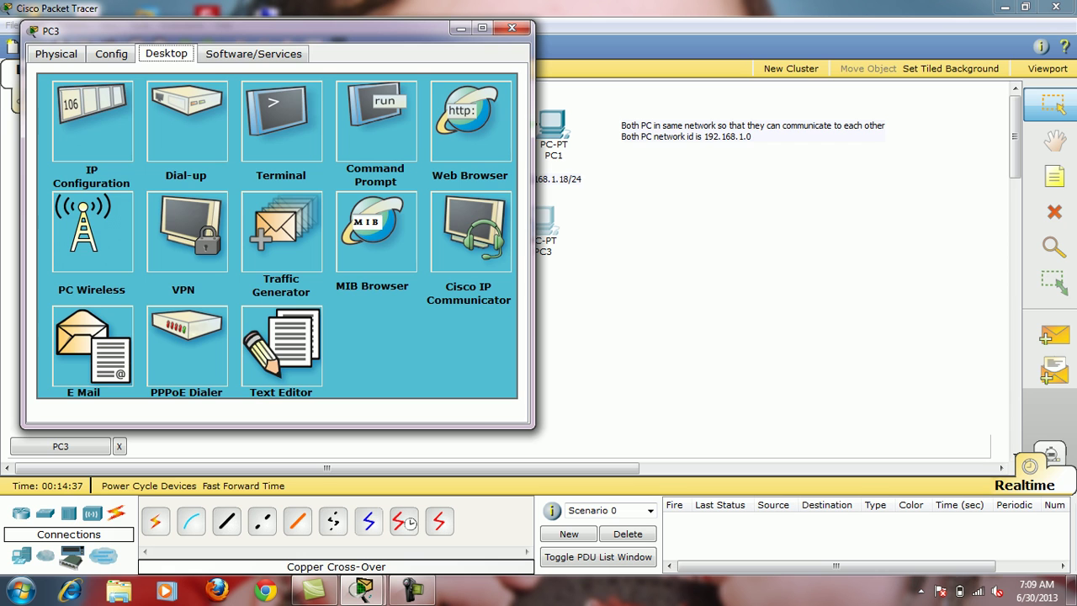
# Check PC3's addressing with ipconfig in its command prompt, and ping 192.168.1.2 in the maximized window.
pyautogui.write('ipconfig')
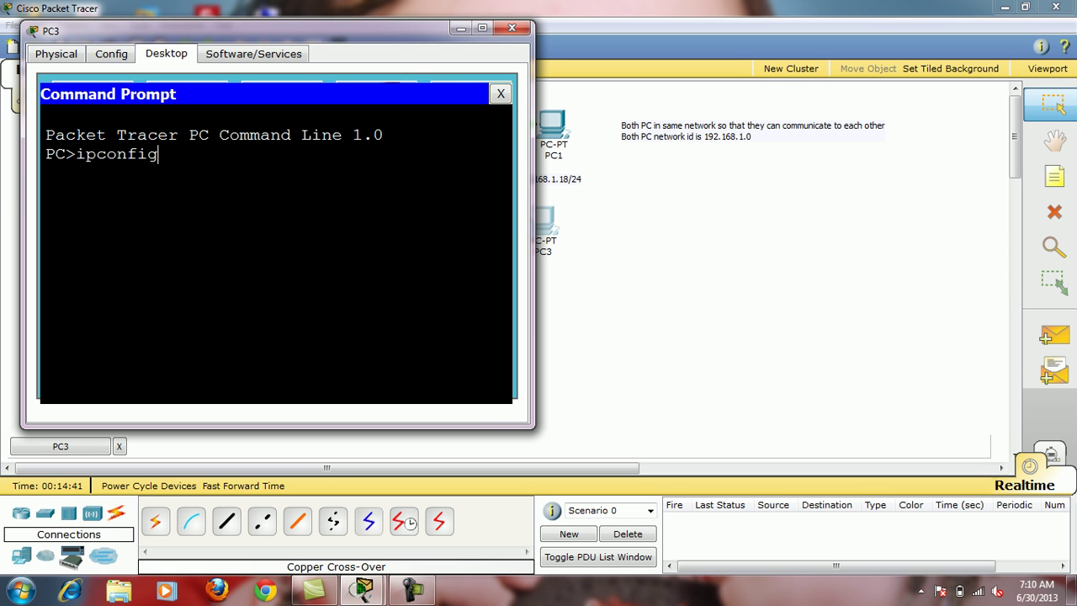
pyautogui.press('Return')
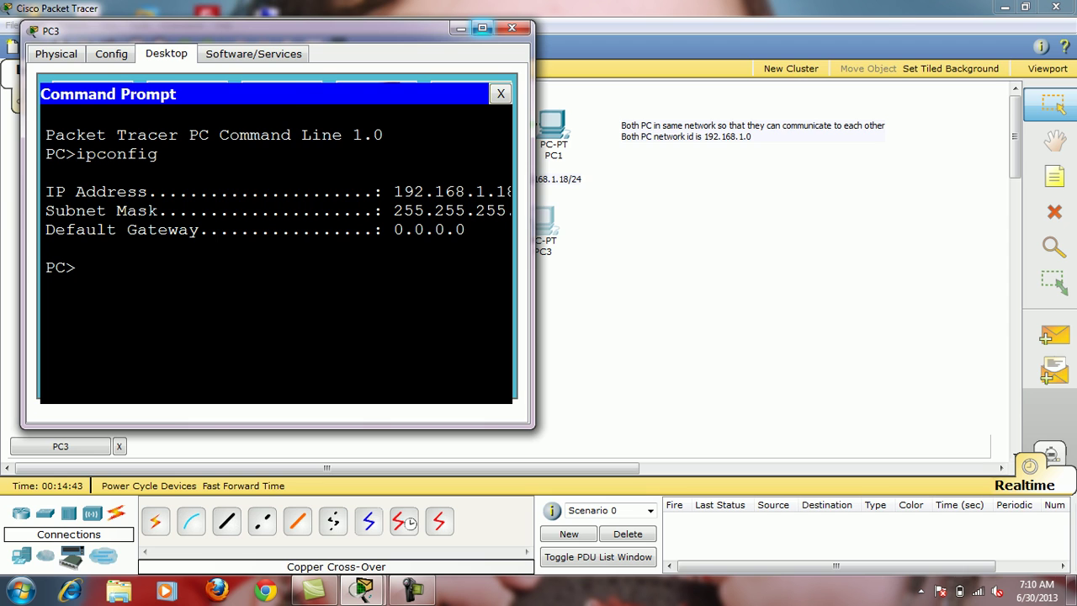
pyautogui.click(482, 28)
pyautogui.write('ping 192.168.1.2')
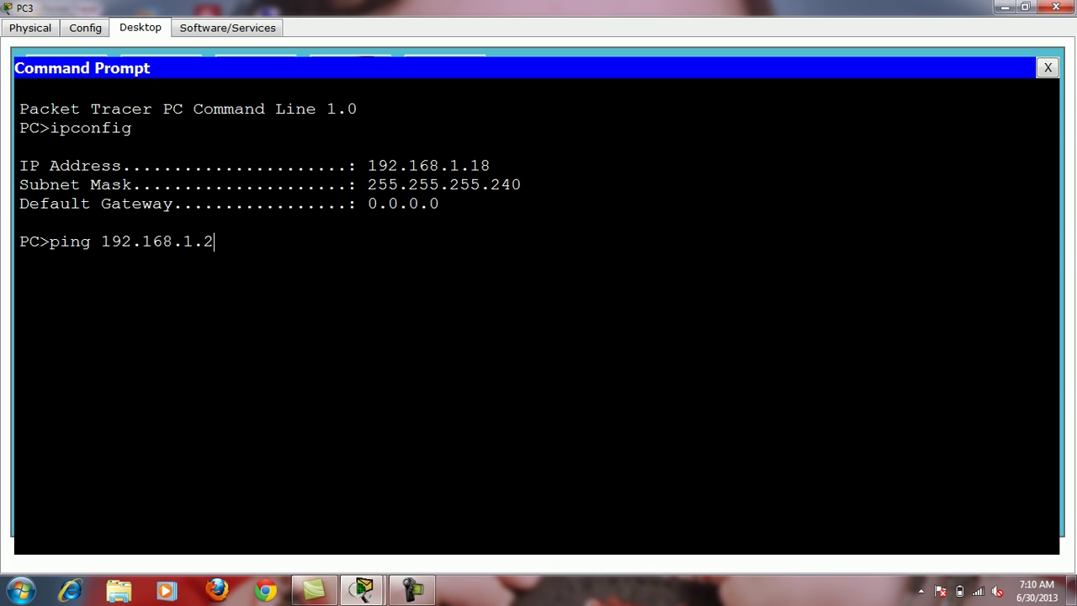
pyautogui.press('Return')
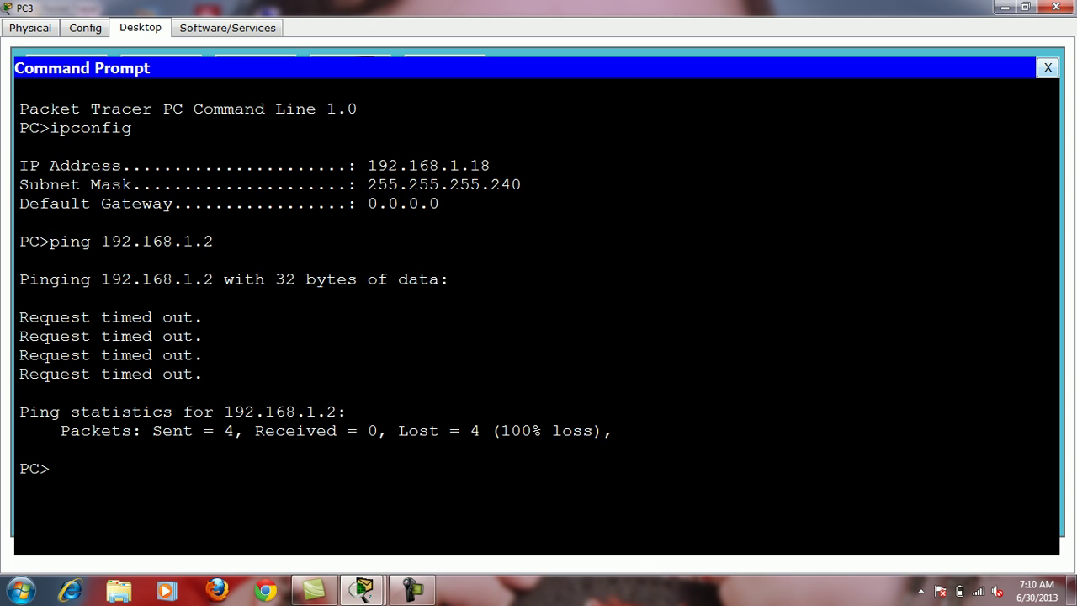
# Ping PC3's own address, 192.168.1.18, from its command prompt.
pyautogui.write('ping 192.168.')
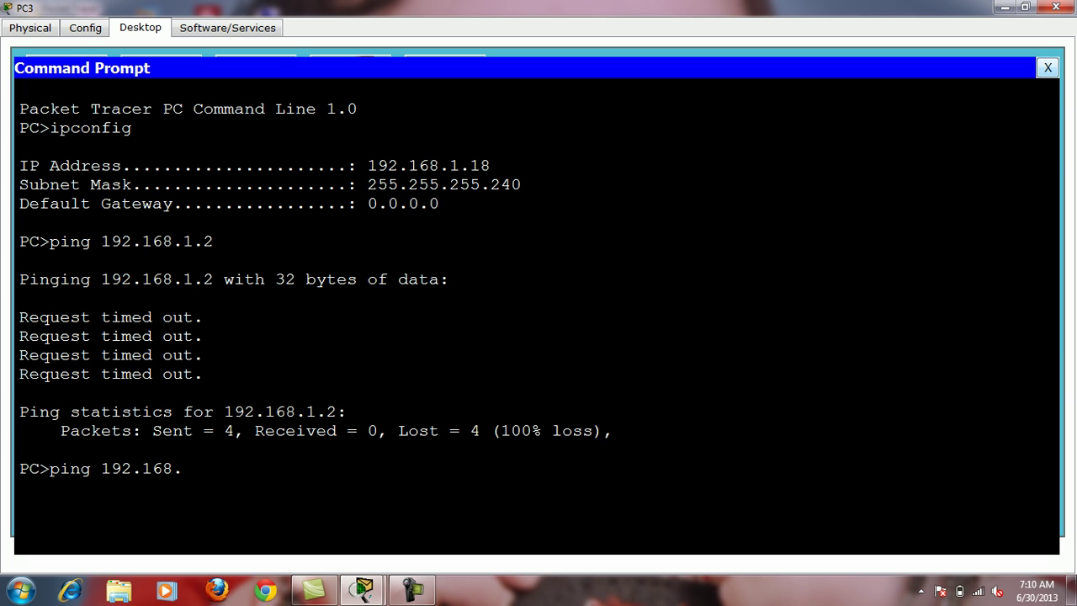
pyautogui.write('1.18')
pyautogui.press('Return')
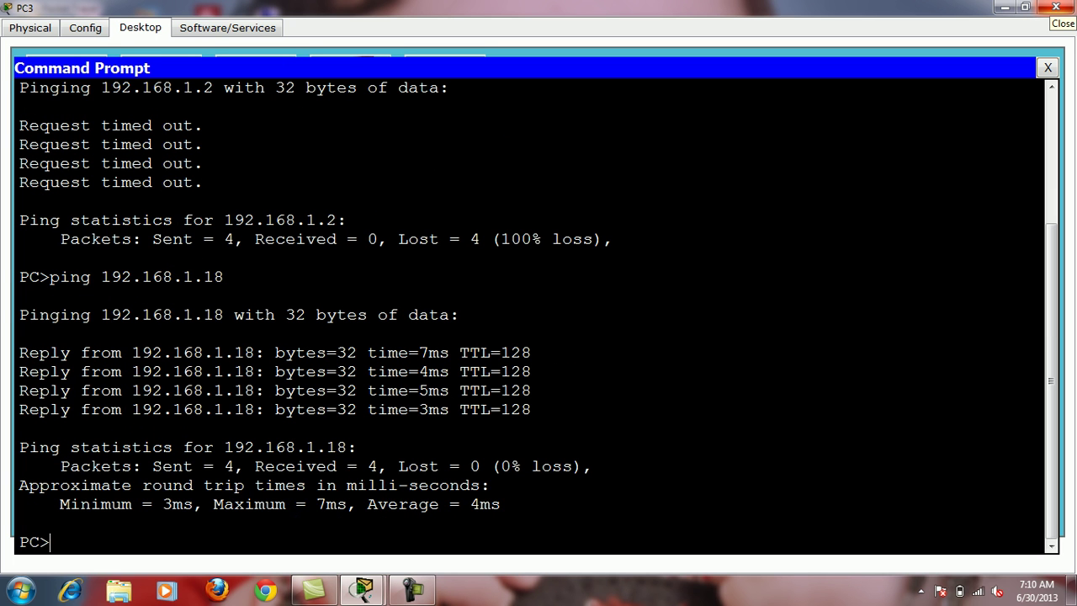
# Repeat the ping from PC3 to 192.168.1.2, and close the PC3 window.
pyautogui.press('Up')
pyautogui.press('BackSpace')
pyautogui.press('BackSpace')
pyautogui.write('2.168.1.2')
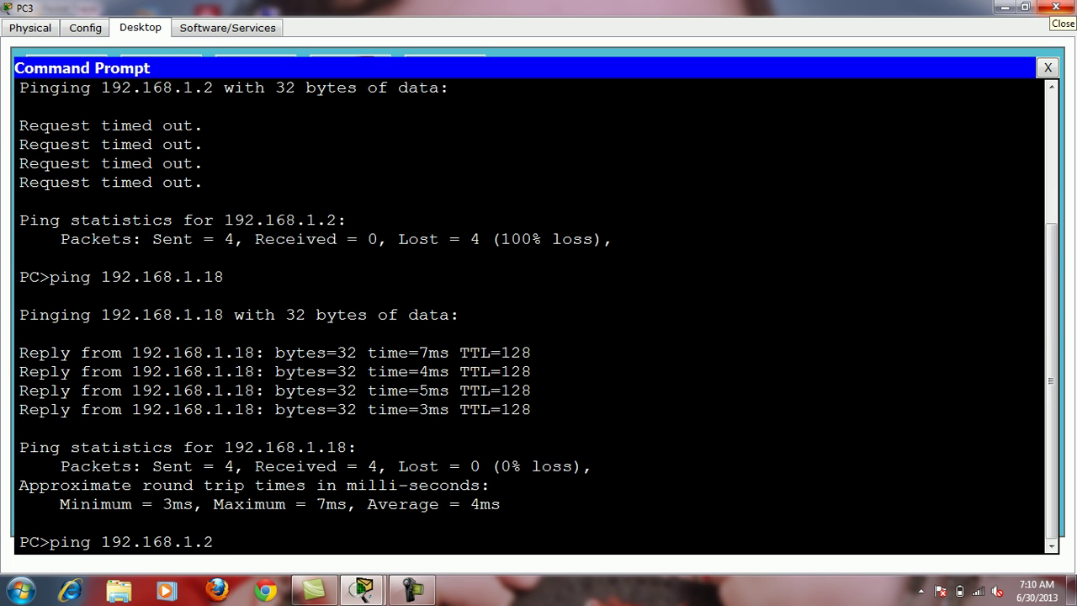
pyautogui.press('Return')
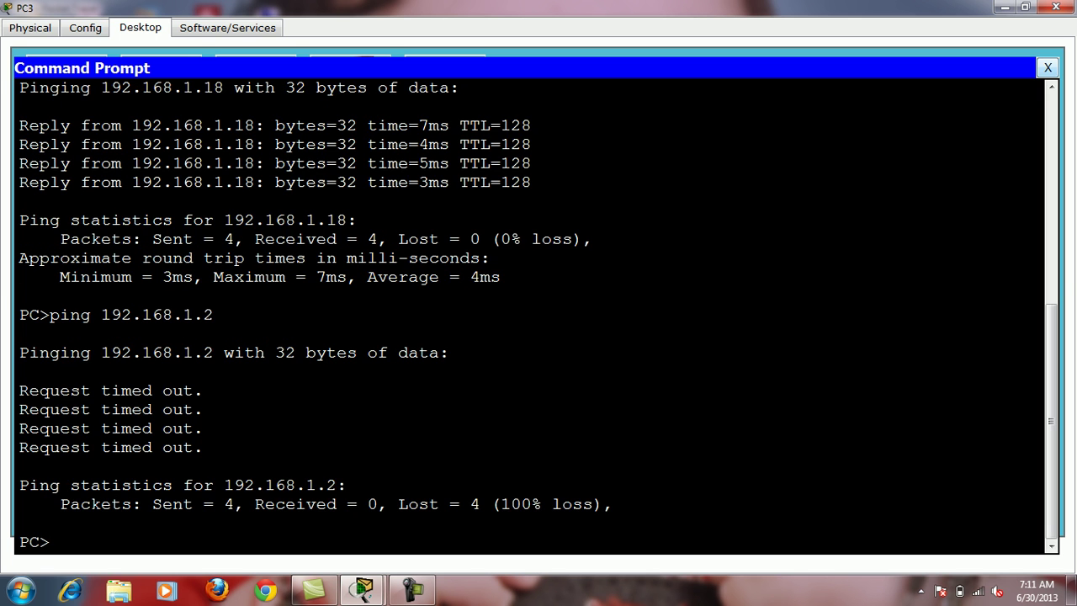
pyautogui.hotkey('alt', 'F4')
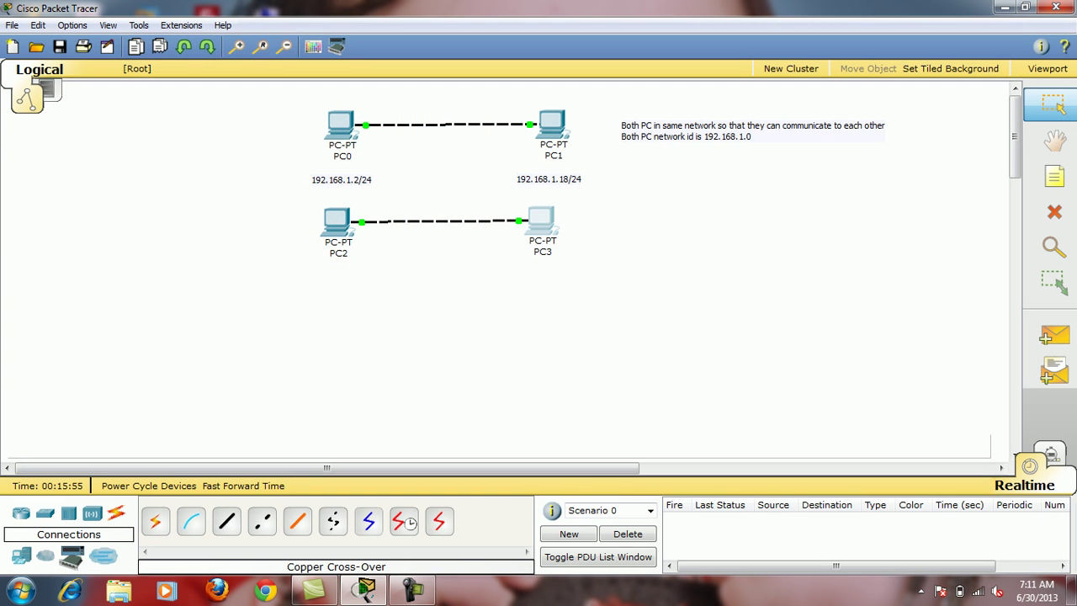
# Check PC2's IP settings by running ipconfig in its command prompt.
pyautogui.click(337, 220)
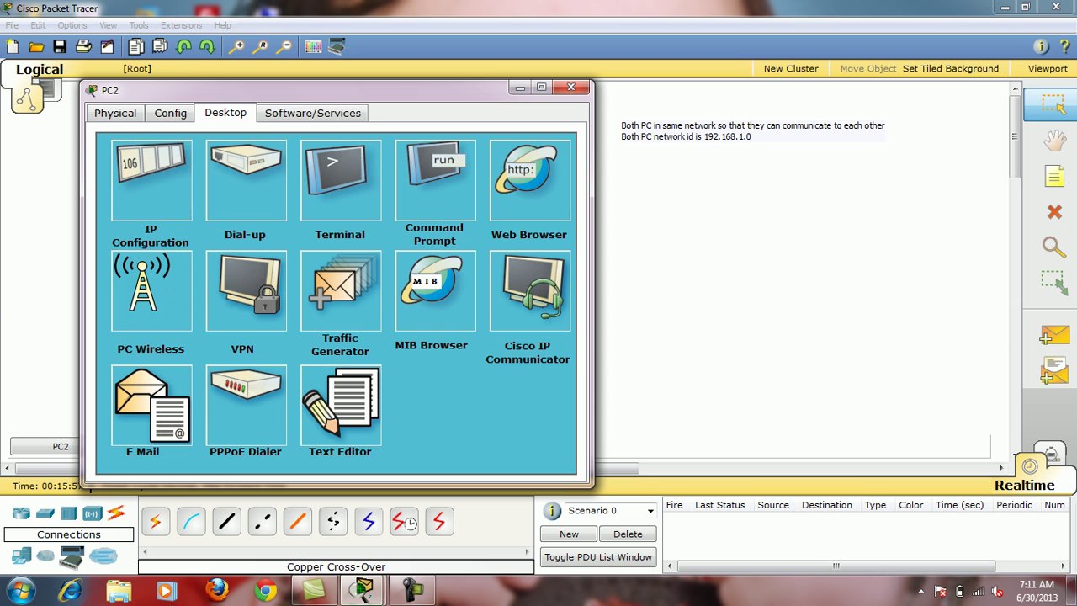
pyautogui.click(434, 181)
pyautogui.write('ipconfig')
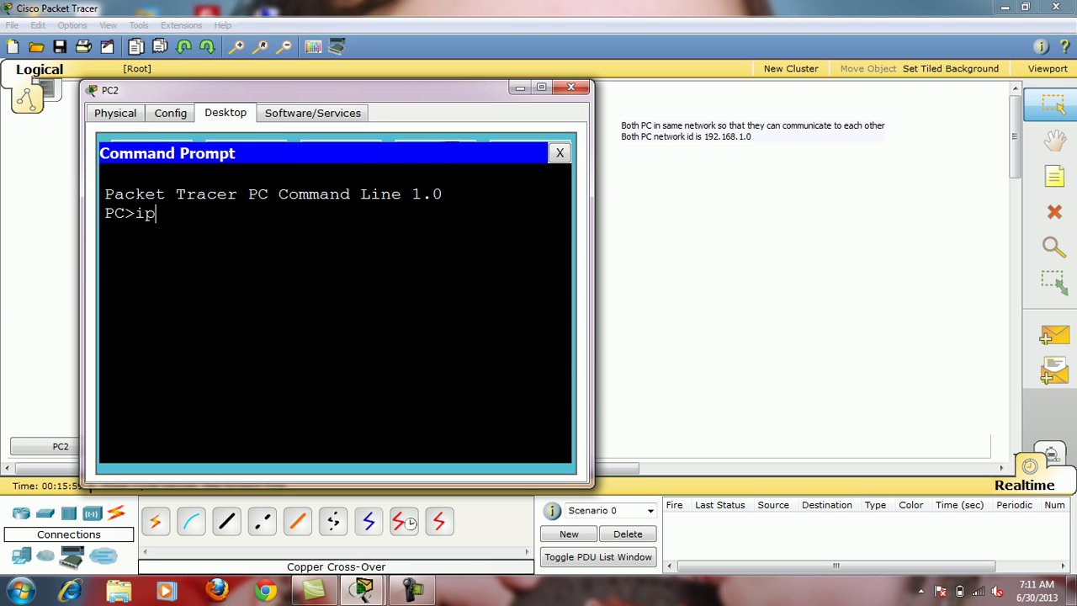
pyautogui.press('Return')
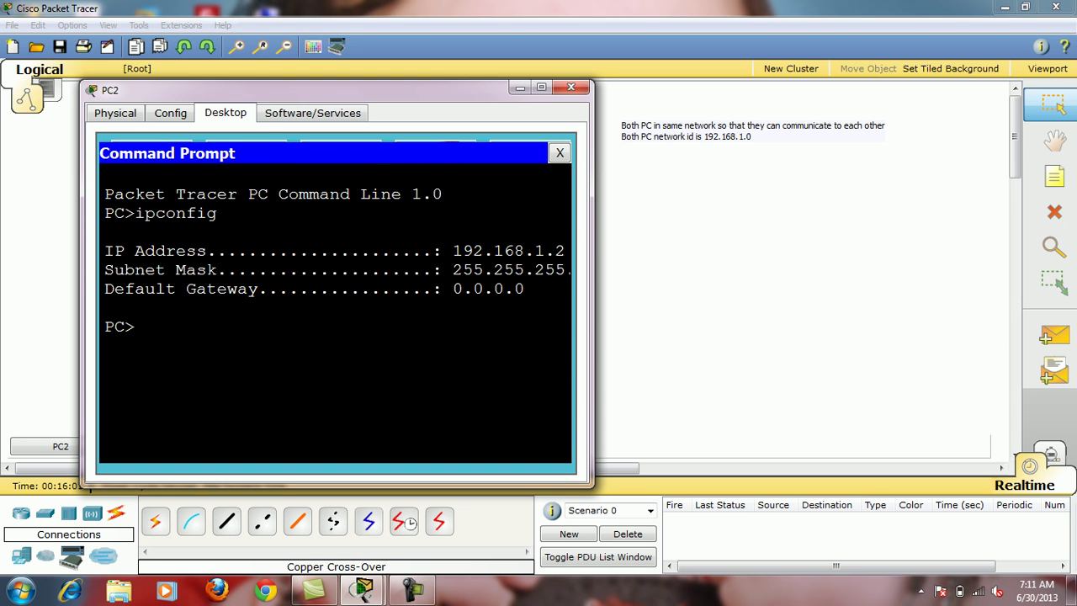
# Maximize the PC2 window, ping 192.168.1.18 from its command prompt, and close the window.
pyautogui.hotkey('alt', 'space')
pyautogui.write('x')
pyautogui.write('ping ')
pyautogui.write('192.168')
pyautogui.write('.1.18')
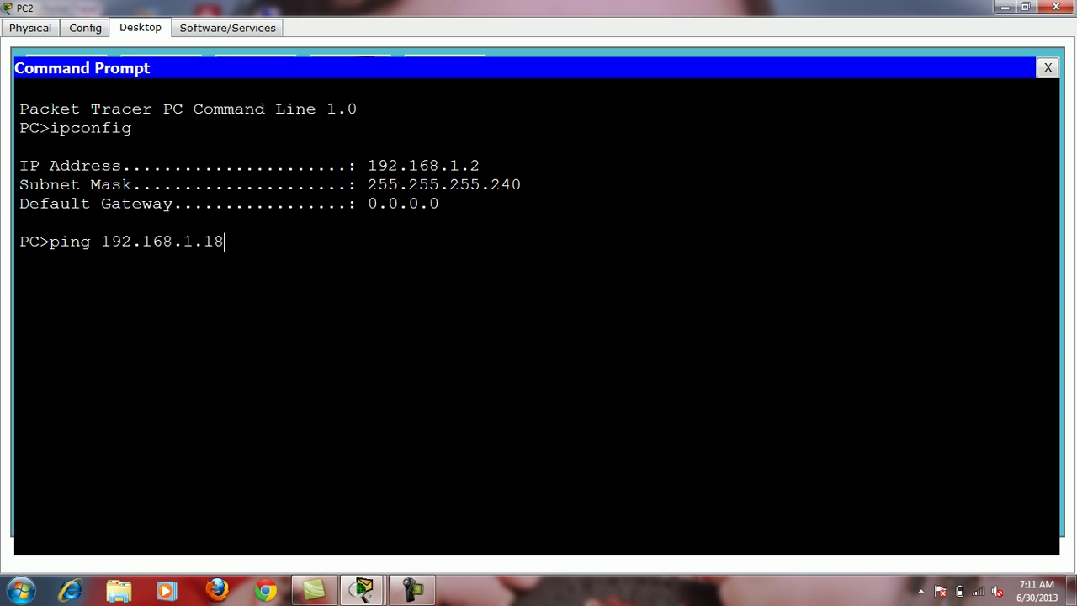
pyautogui.press('Return')
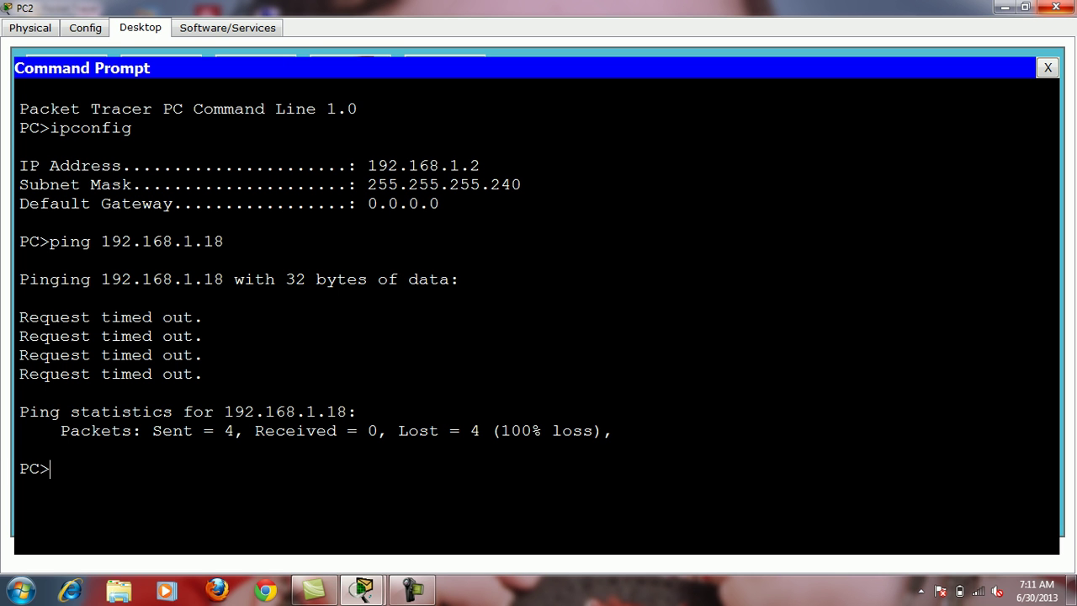
pyautogui.click(1048, 67)
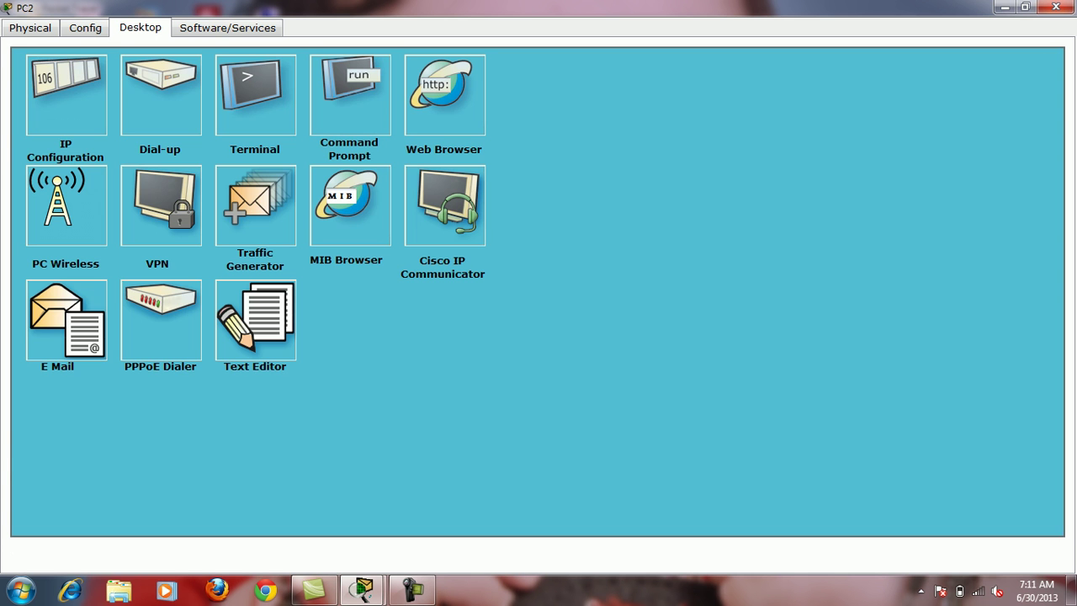
pyautogui.click(1056, 7)
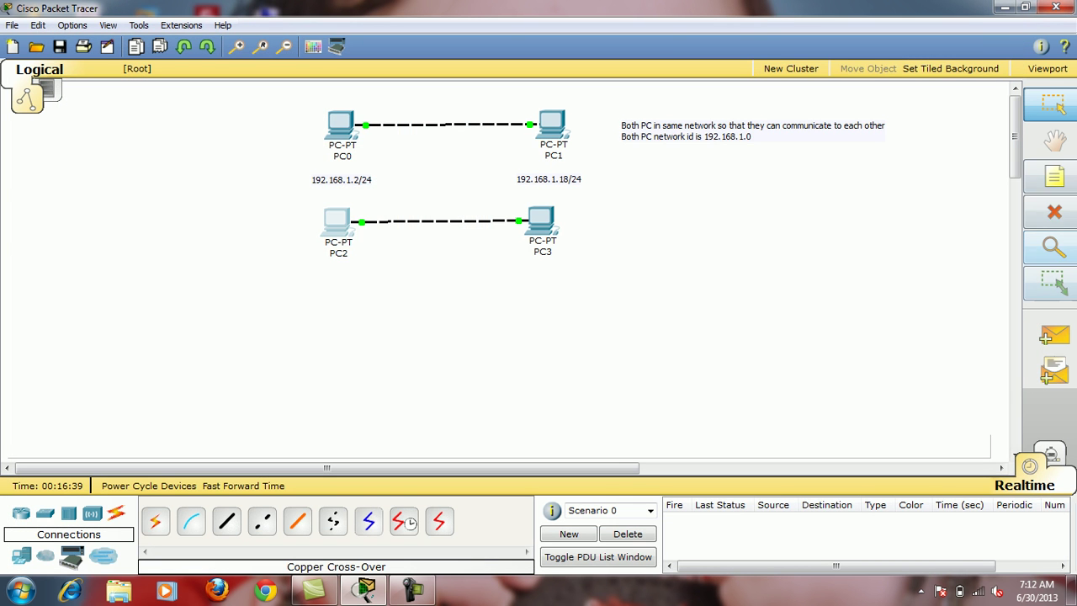
# Add the note "192.168.1.2/28" below PC2 as its address label.
pyautogui.press('n')
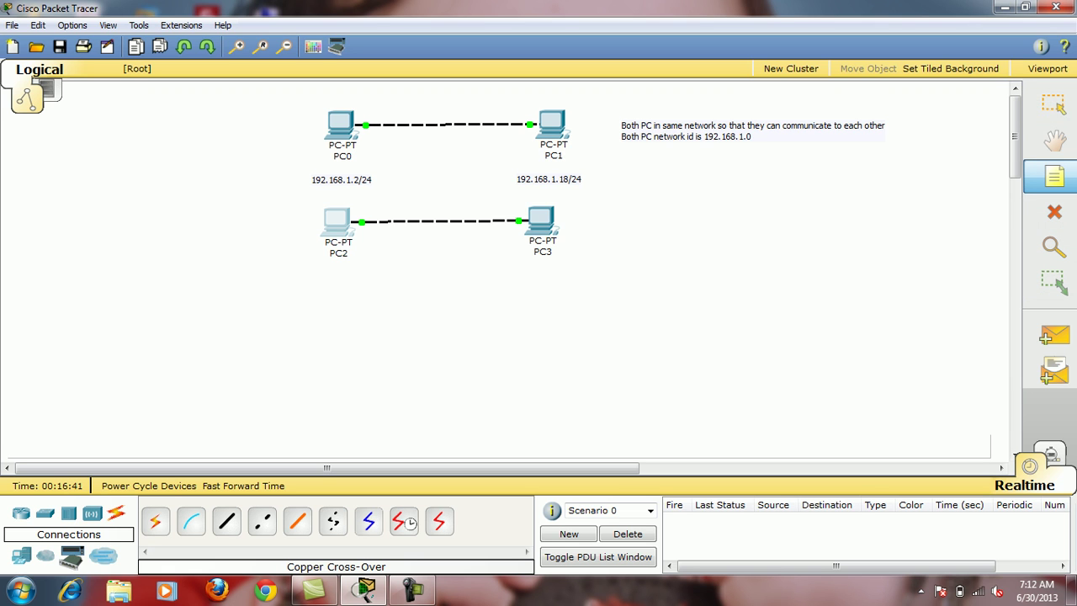
pyautogui.click(295, 271)
pyautogui.write('192')
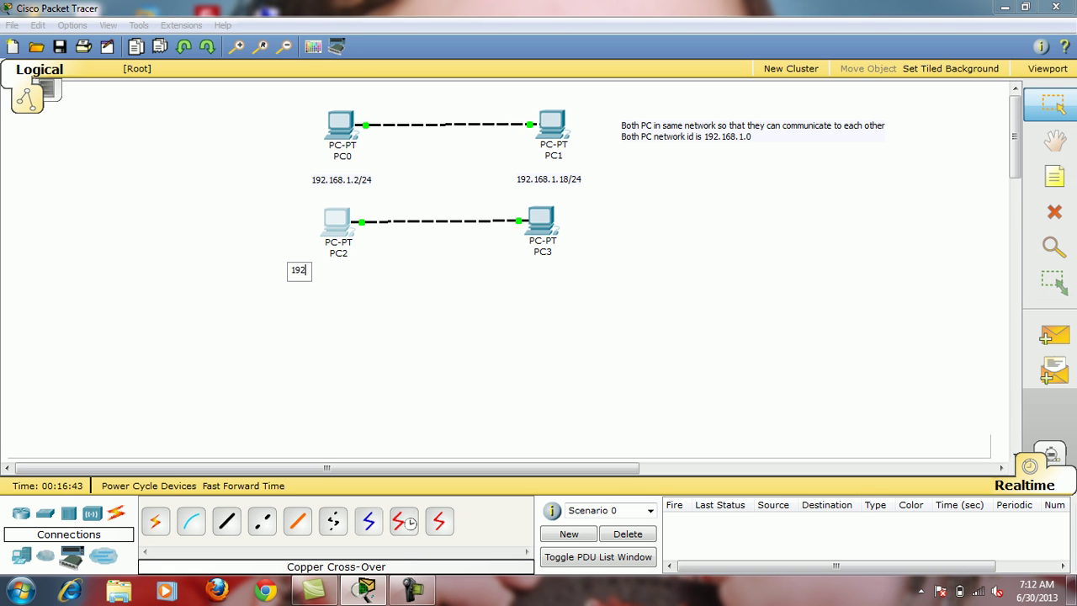
pyautogui.write('.168.1.2/28')
# Add the note "192.168.1.18/28" below PC3 as its address label.
pyautogui.click(1054, 176)
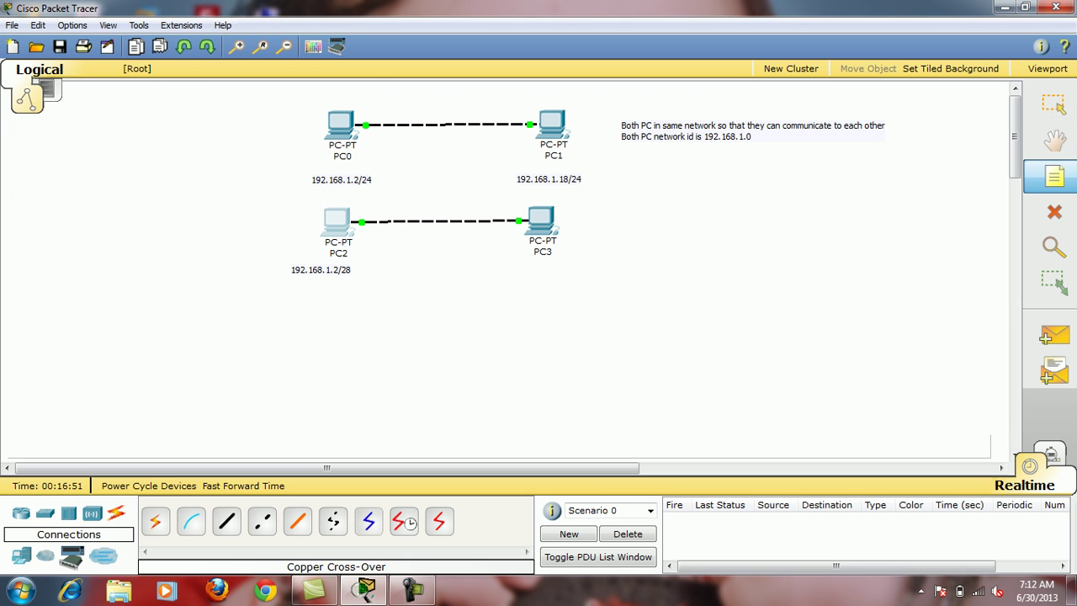
pyautogui.click(519, 271)
pyautogui.write('192.168.')
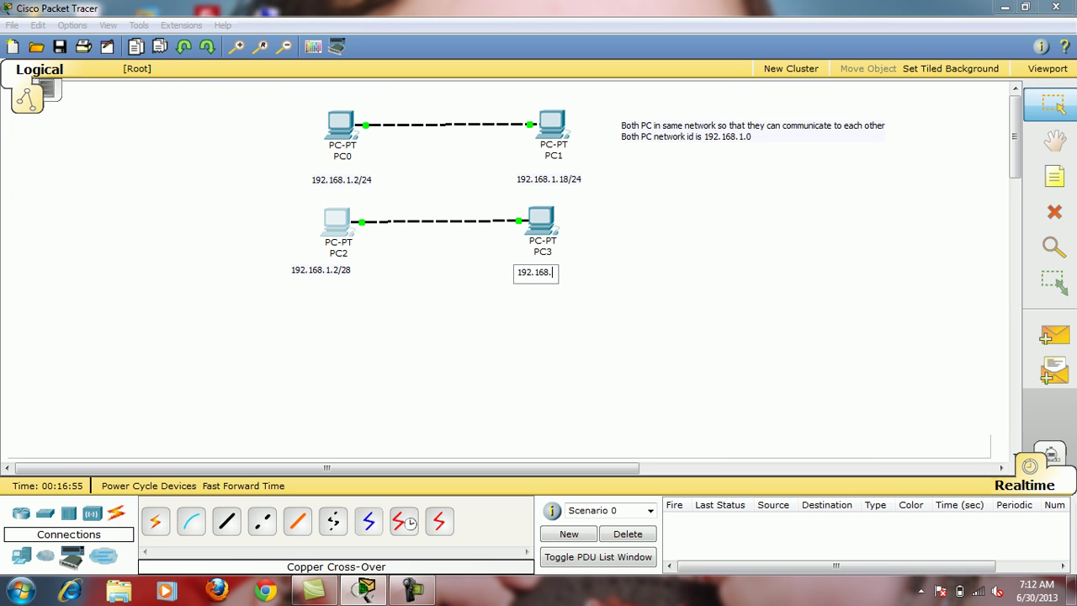
pyautogui.write('1.18/24')
pyautogui.press('BackSpace')
pyautogui.write('8')
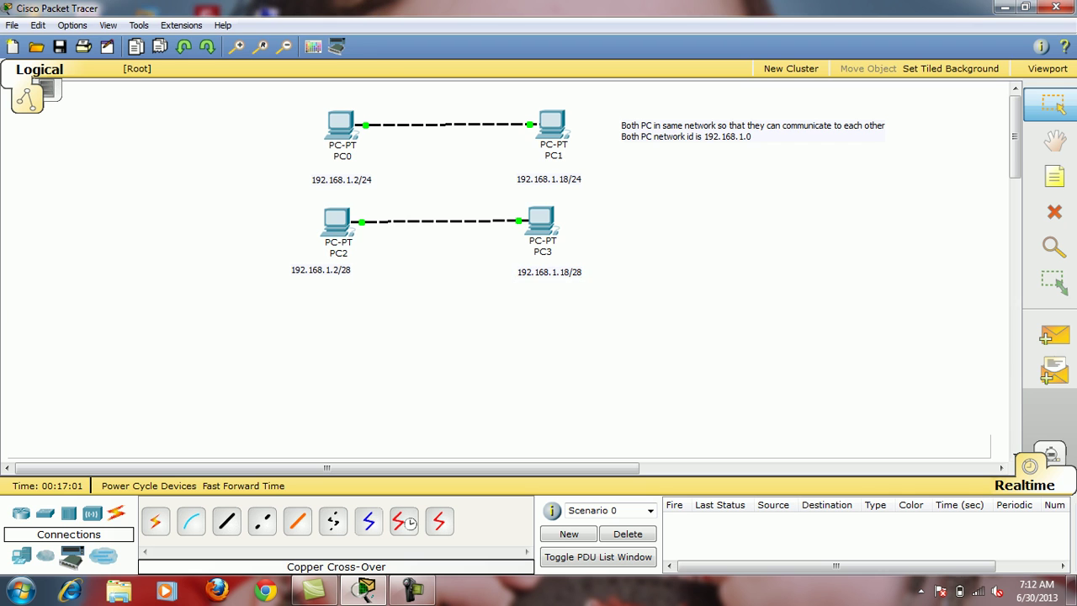
# Add a note beside PC3 reading "Both PC have differnet network ID, PC2 Ip address belongs to 192.168.1.0 net".
pyautogui.write('n')
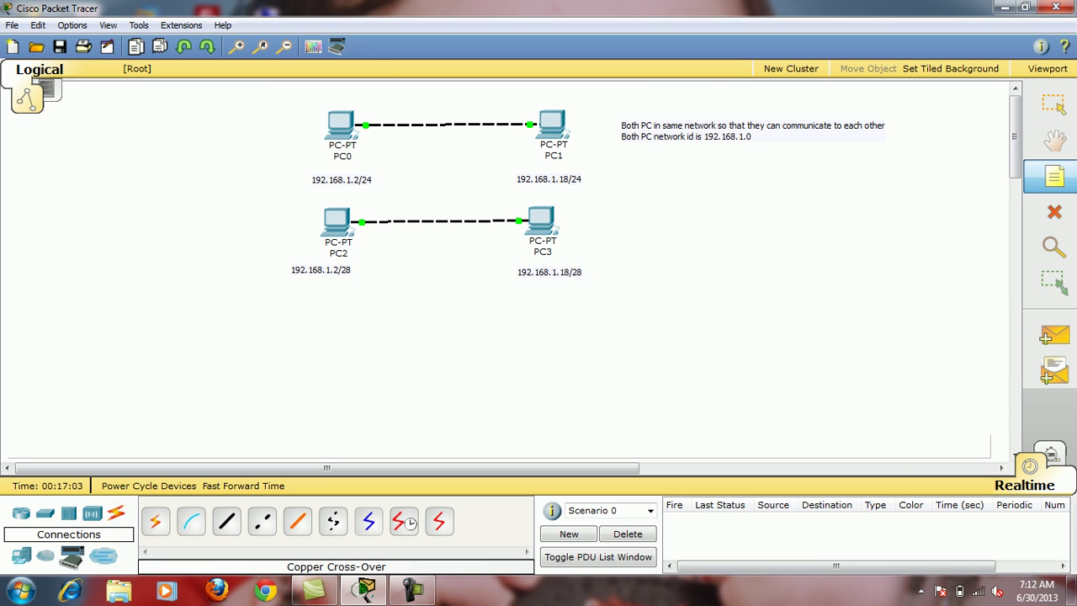
pyautogui.click(617, 219)
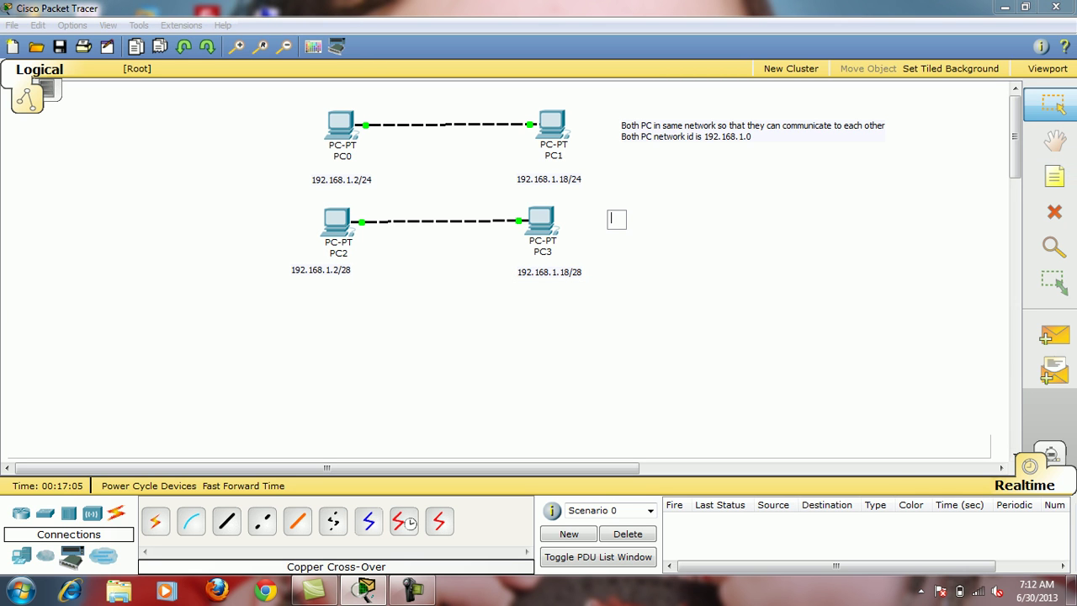
pyautogui.write('Both PC have')
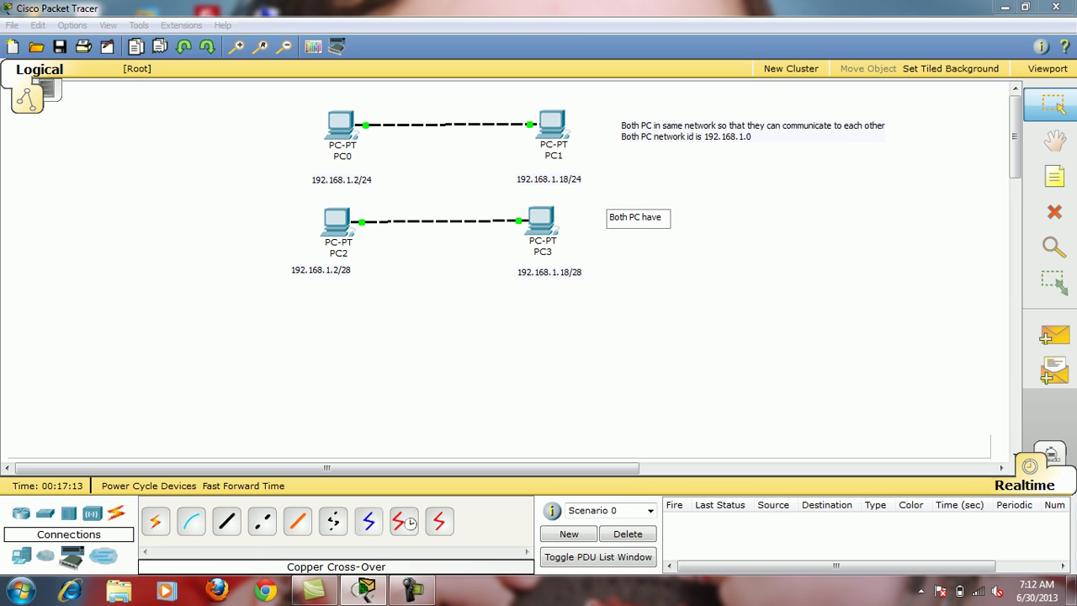
pyautogui.write(' differnet network I')
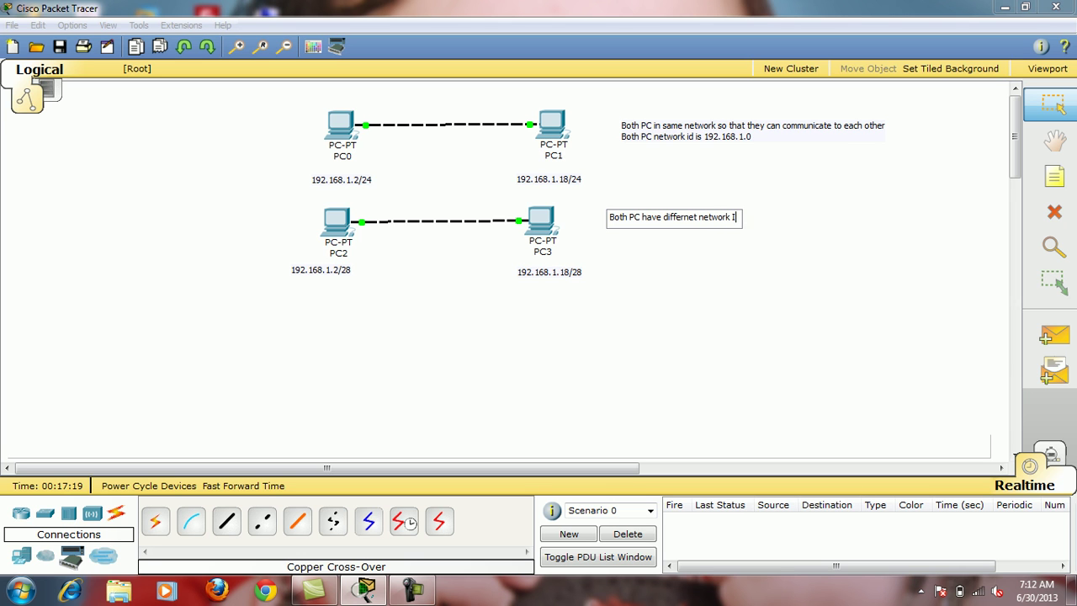
pyautogui.write('D, PC2 Ip addres')
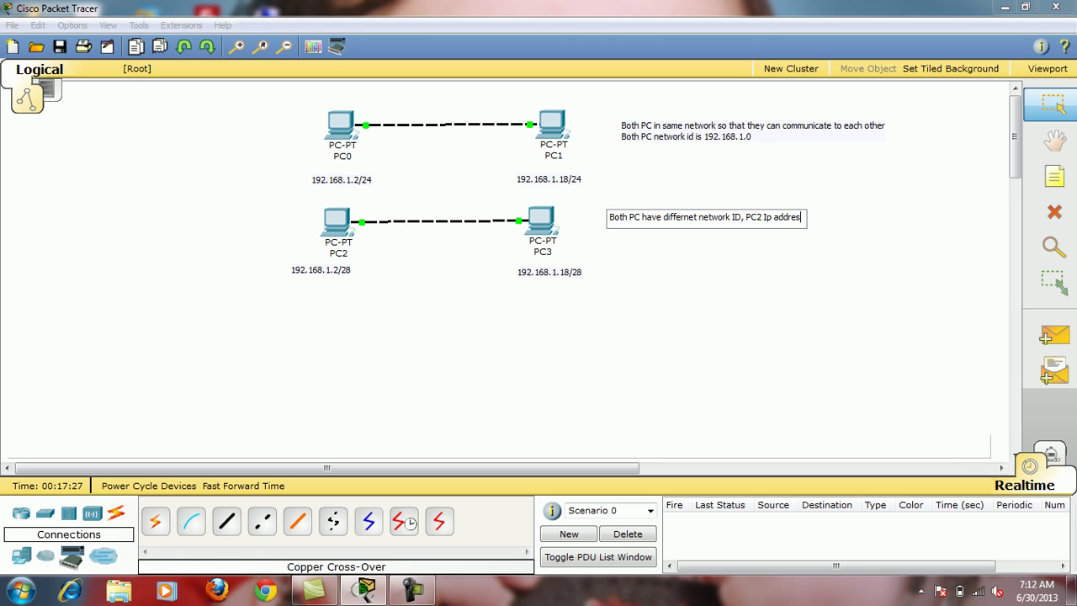
pyautogui.write('s belongs to')
pyautogui.write(' 192.16')
pyautogui.write('8.1.0')
pyautogui.write(' net')
pyautogui.press('Escape')
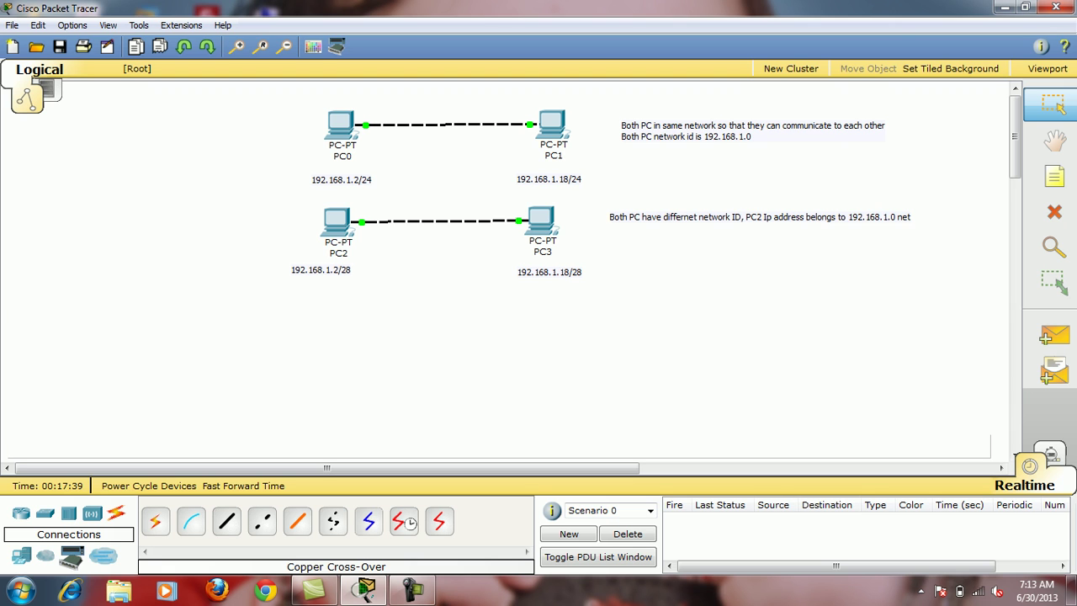
# Reopen the note beside PC3 and continue its text with "work & PC3 IP Address belongs to 192.168.1.16 network".
pyautogui.click(610, 217)
pyautogui.write('work &')
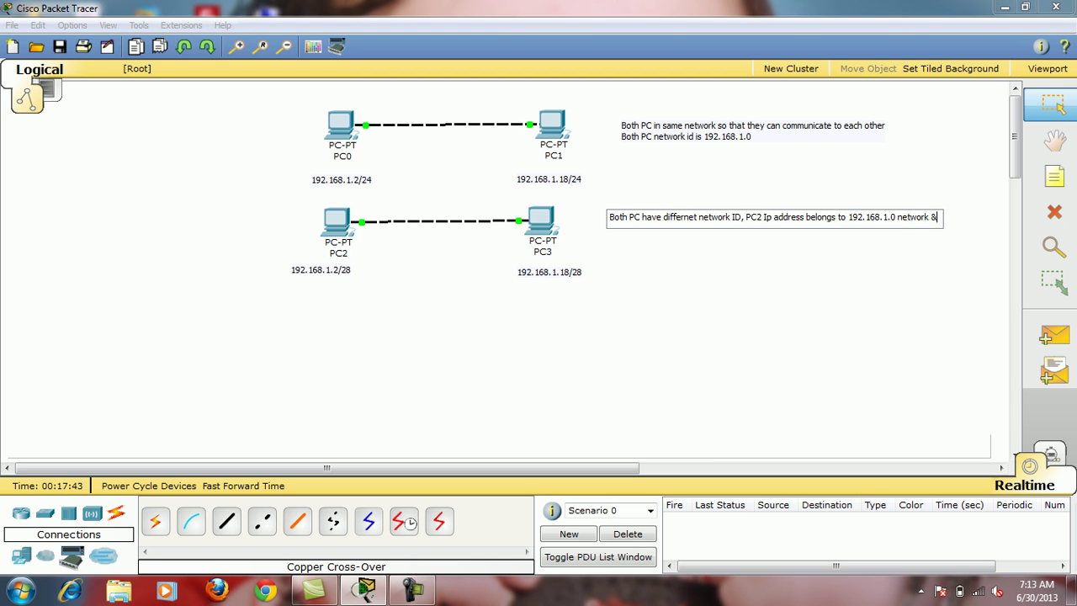
pyautogui.write(' PC3')
pyautogui.write(' IP ')
pyautogui.write('Add')
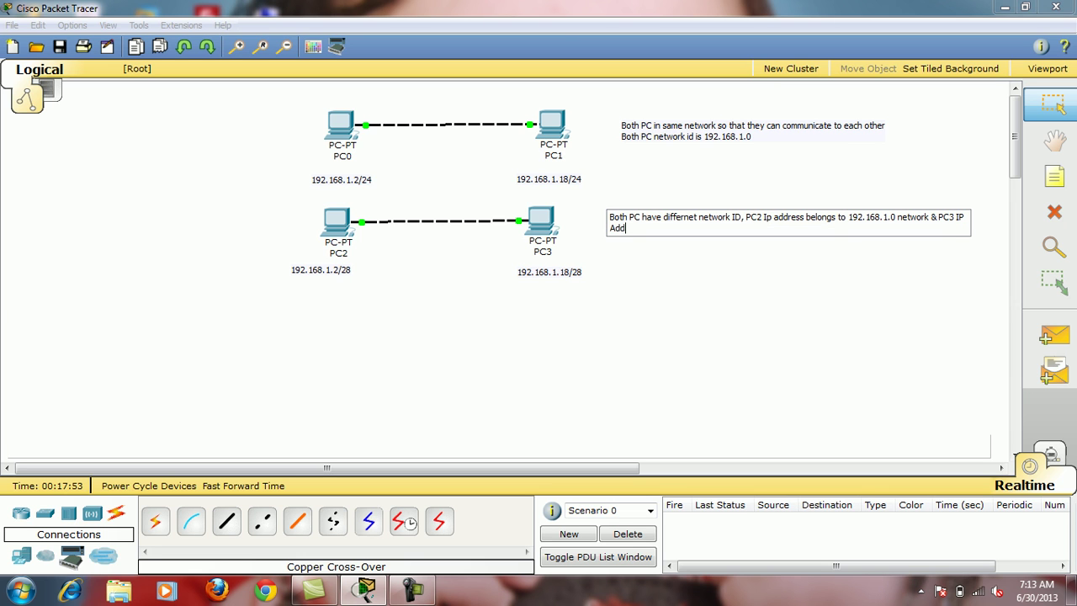
pyautogui.write('ress belongs to 192.168.1.16')
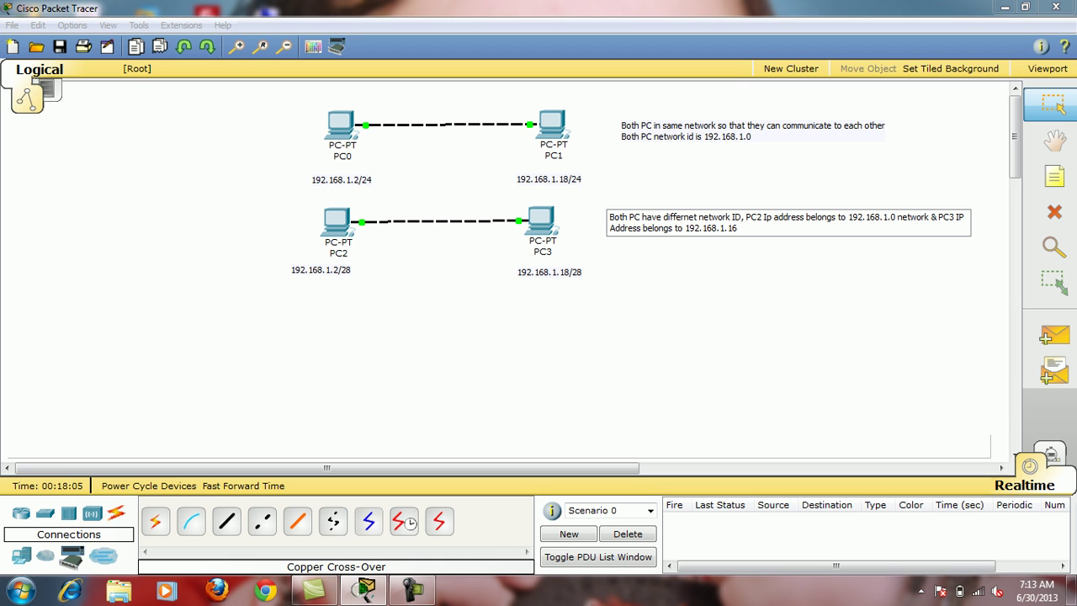
pyautogui.write('network')
pyautogui.press('Return')
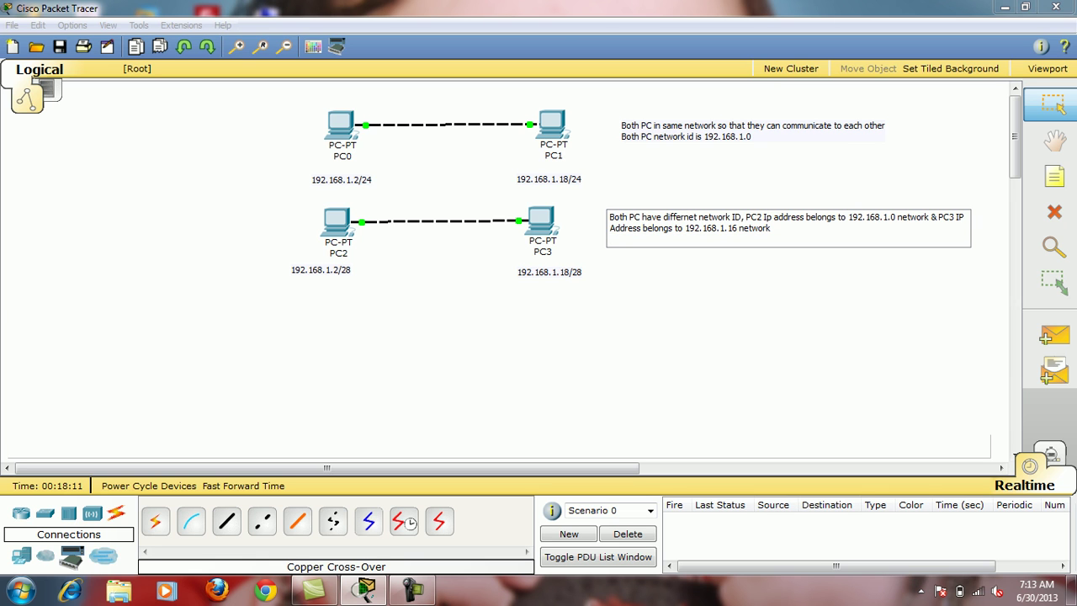
# Finish the note beside PC3 with "they can't communicate directly because of different network".
pyautogui.write("hey can't communicate directl")
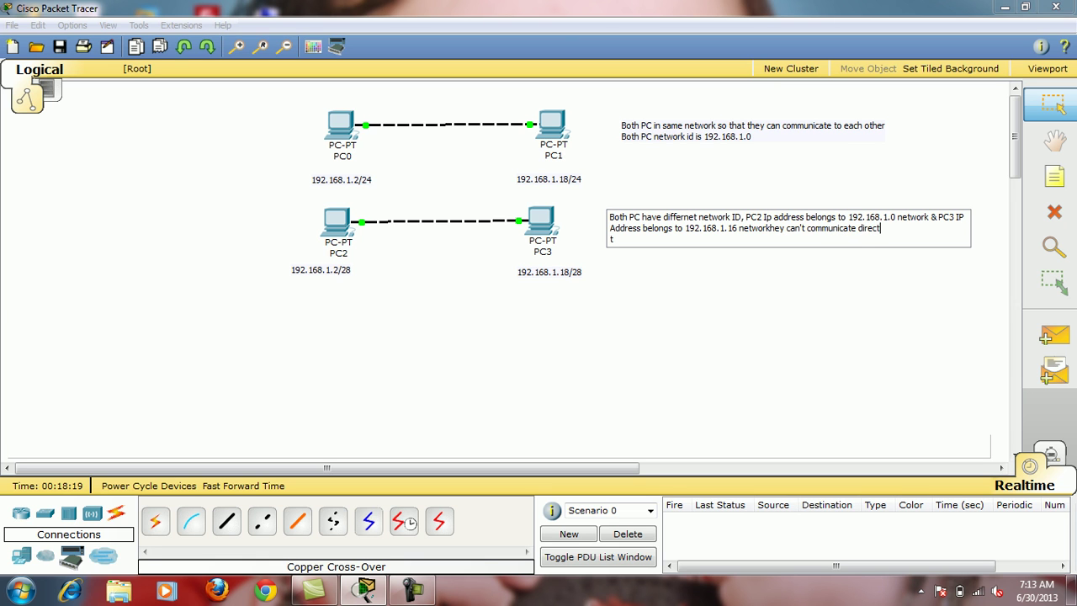
pyautogui.write('y because of differnet')
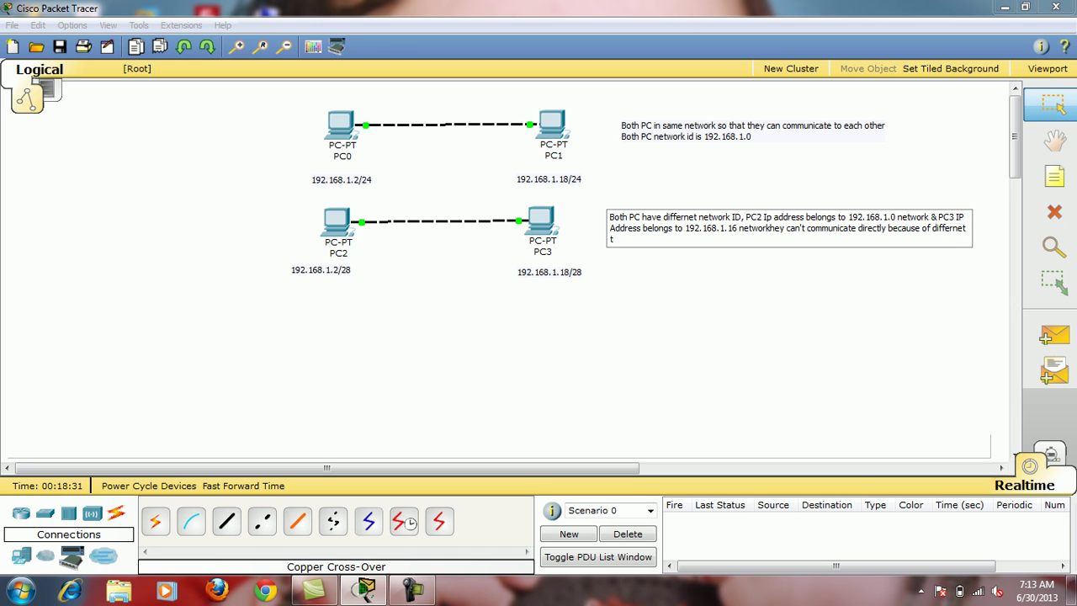
pyautogui.press('BackSpace')
pyautogui.press('BackSpace')
pyautogui.press('BackSpace')
pyautogui.write('ent network')
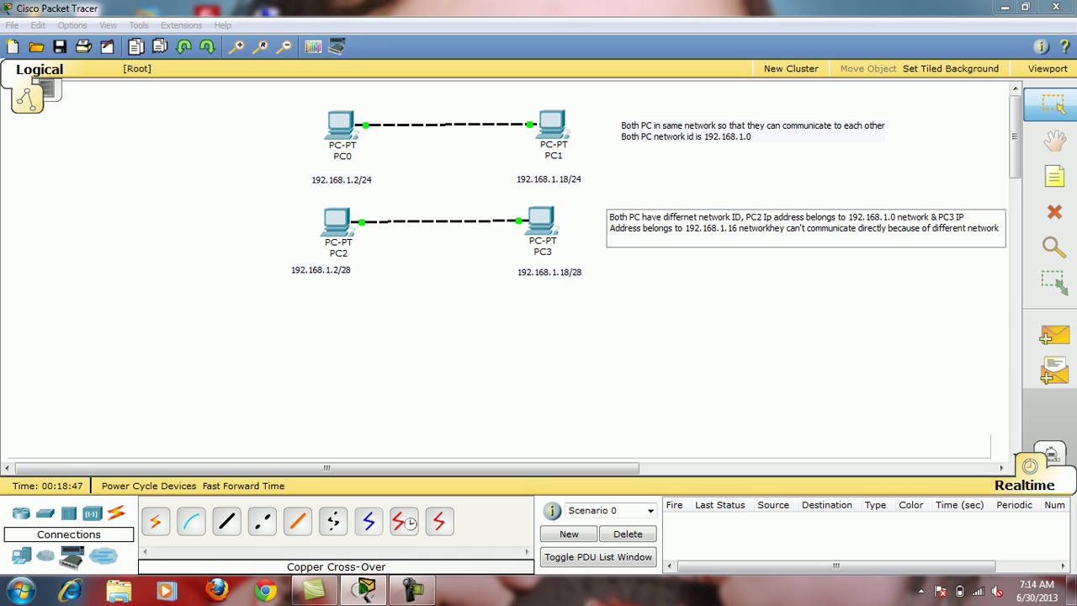
pyautogui.write('t')
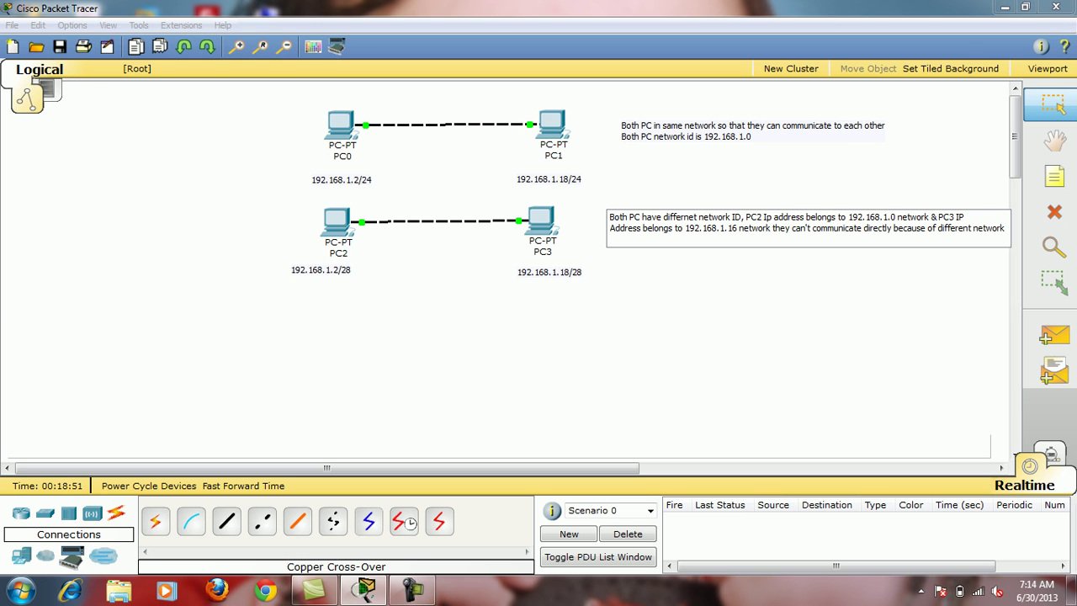
pyautogui.press('Escape')
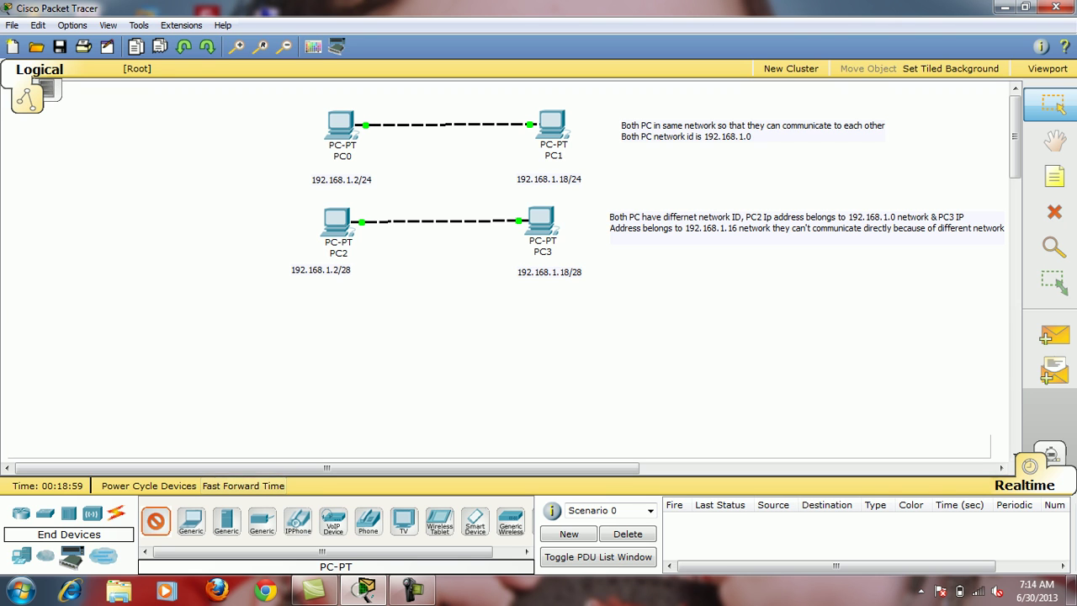
# Place two generic PCs side by side below the existing pairs, and a 2811 router above and between them.
pyautogui.click(313, 404)
pyautogui.click(155, 521)
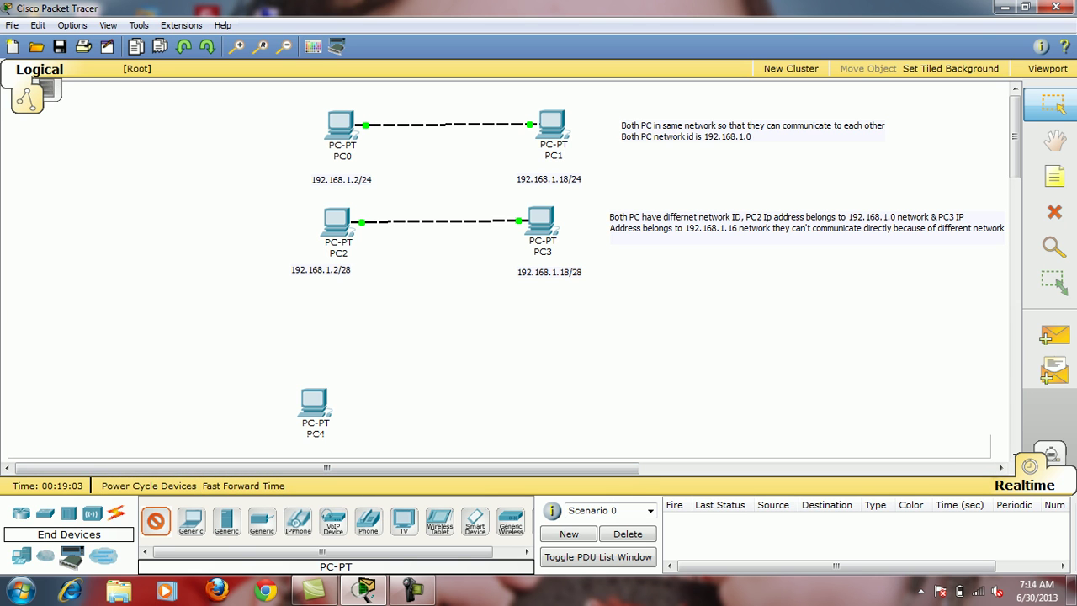
pyautogui.click(522, 407)
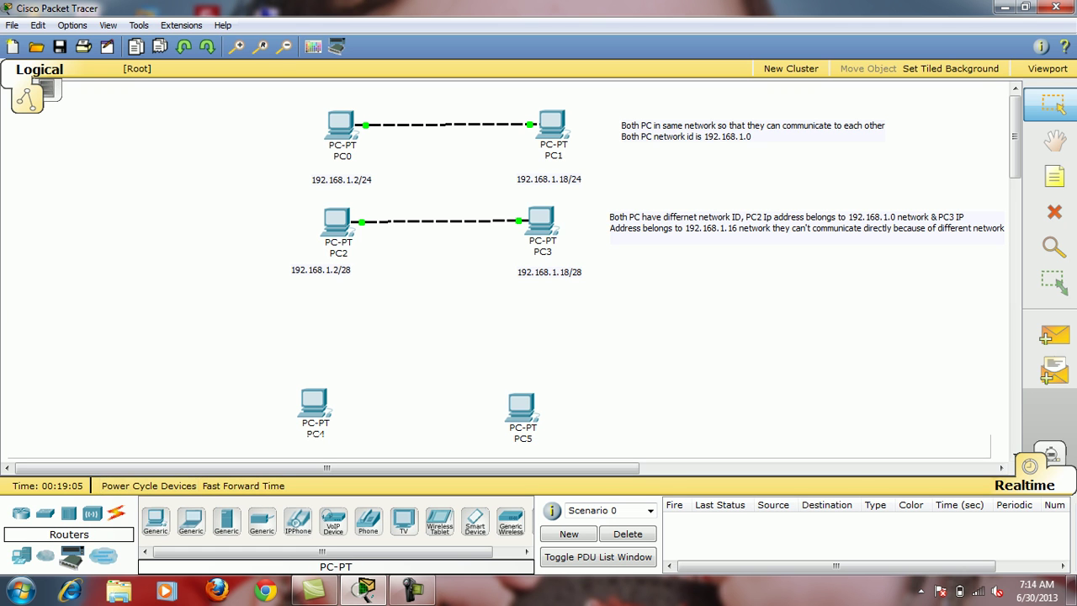
pyautogui.click(21, 513)
pyautogui.click(261, 521)
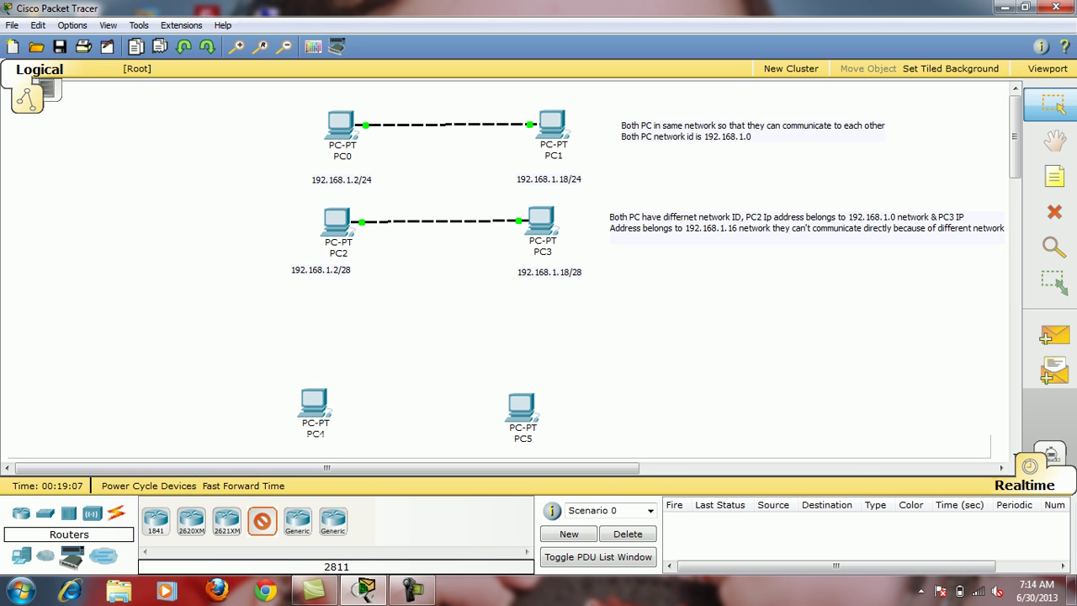
pyautogui.click(413, 330)
# Connect PC4's FastEthernet port to the router's FastEthernet0/0 port with a copper cross-over cable.
pyautogui.click(116, 512)
pyautogui.click(262, 521)
pyautogui.click(305, 396)
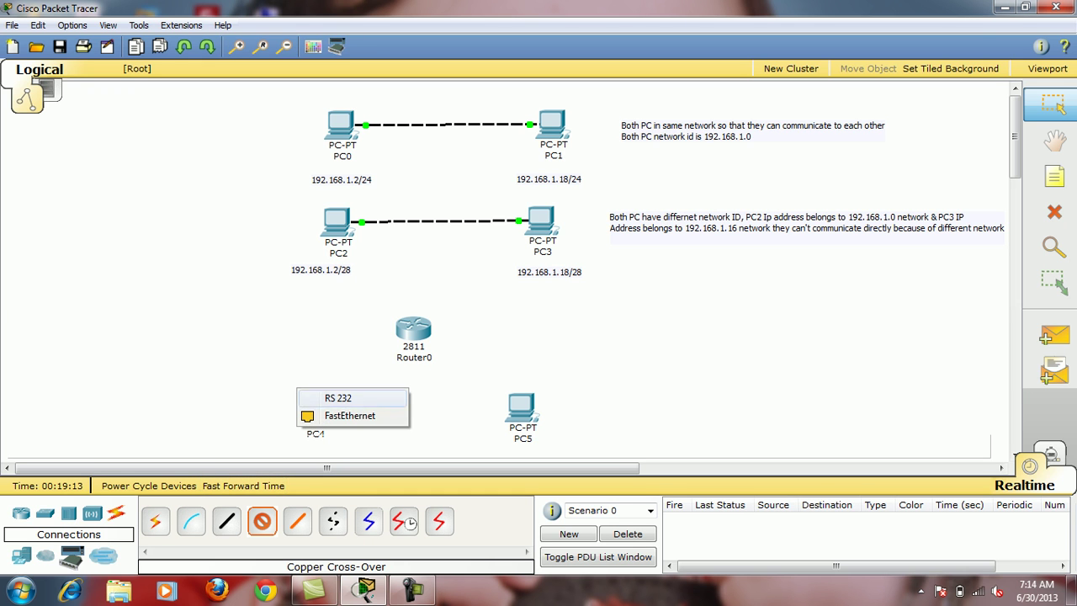
pyautogui.click(349, 415)
pyautogui.click(400, 333)
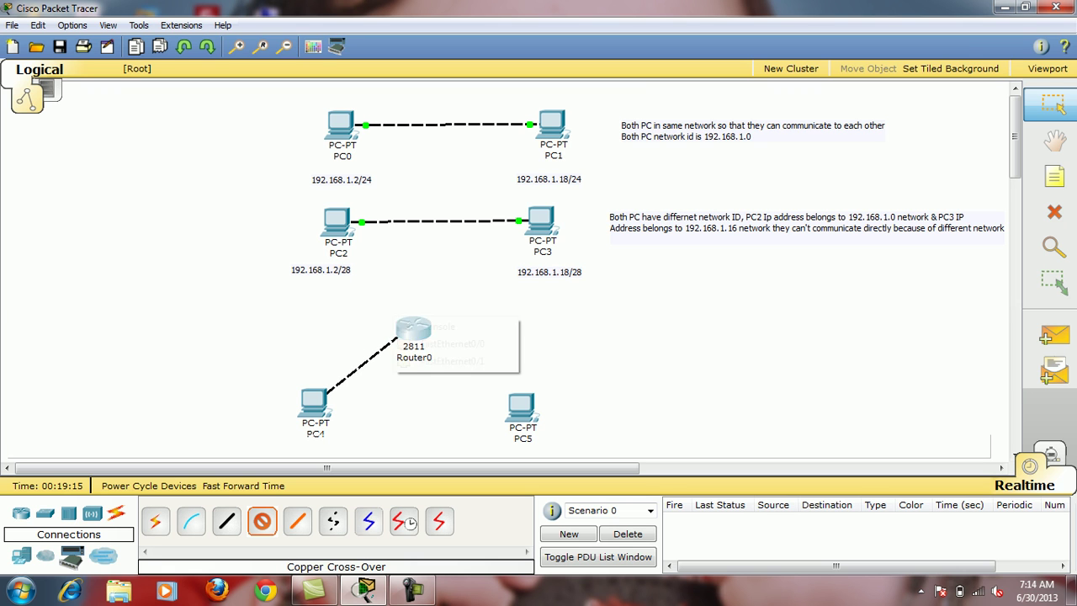
pyautogui.click(446, 344)
# Connect PC5's FastEthernet port to the router's free FastEthernet port with a copper cross-over cable, and move PC5 slightly closer to the router.
pyautogui.click(262, 521)
pyautogui.click(515, 404)
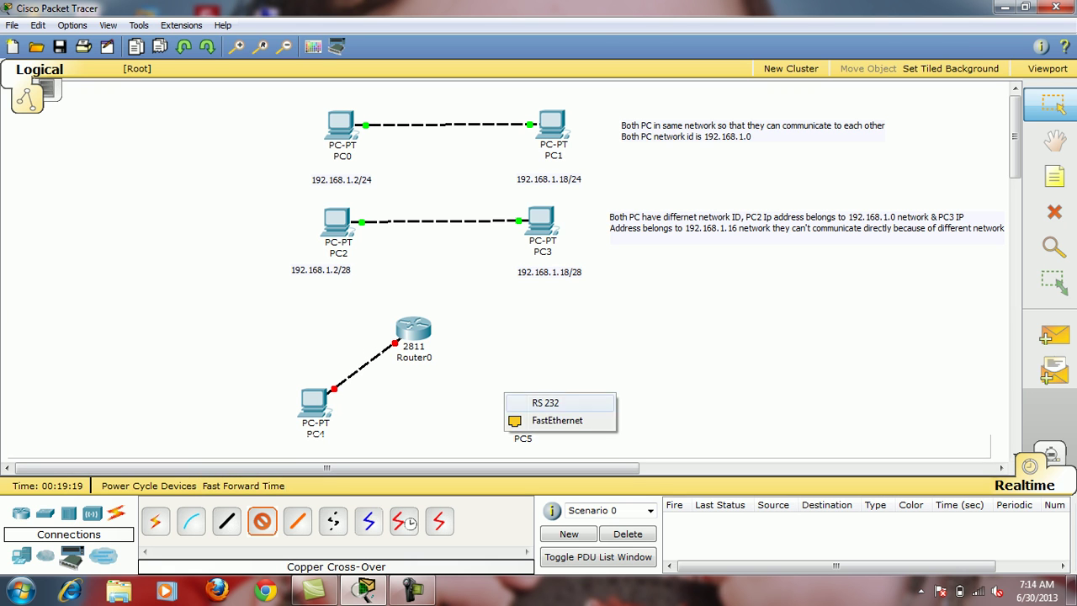
pyautogui.click(555, 420)
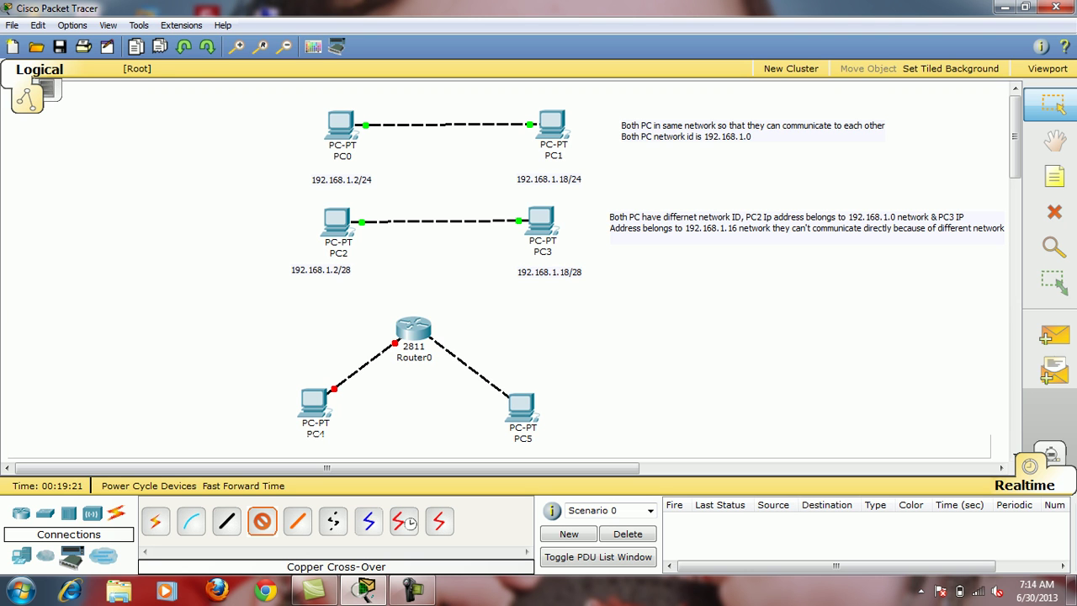
pyautogui.click(405, 324)
pyautogui.click(448, 344)
pyautogui.moveTo(522, 408); pyautogui.dragTo(503, 403)
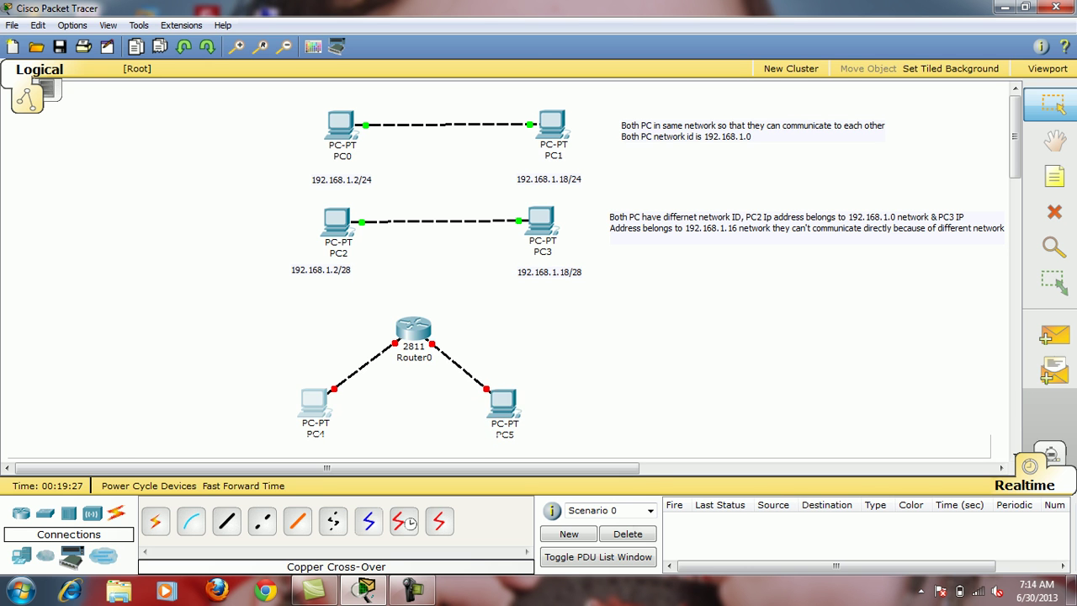
# Give PC4 the static IP address 192.168.1.2 with subnet mask 255.255.255.240, and close its window.
pyautogui.click(314, 404)
pyautogui.click(284, 171)
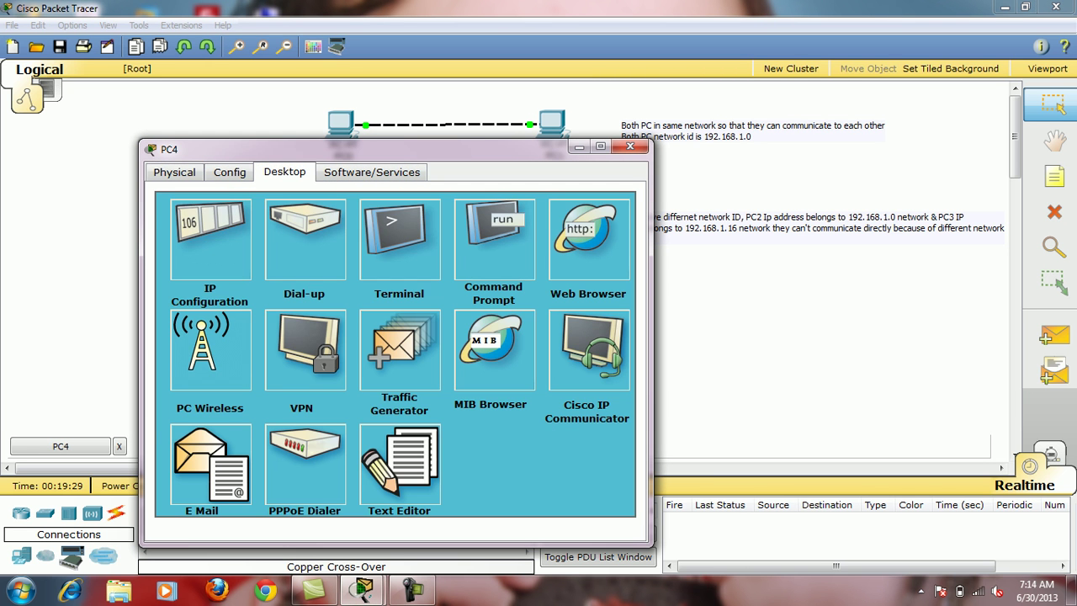
pyautogui.click(211, 240)
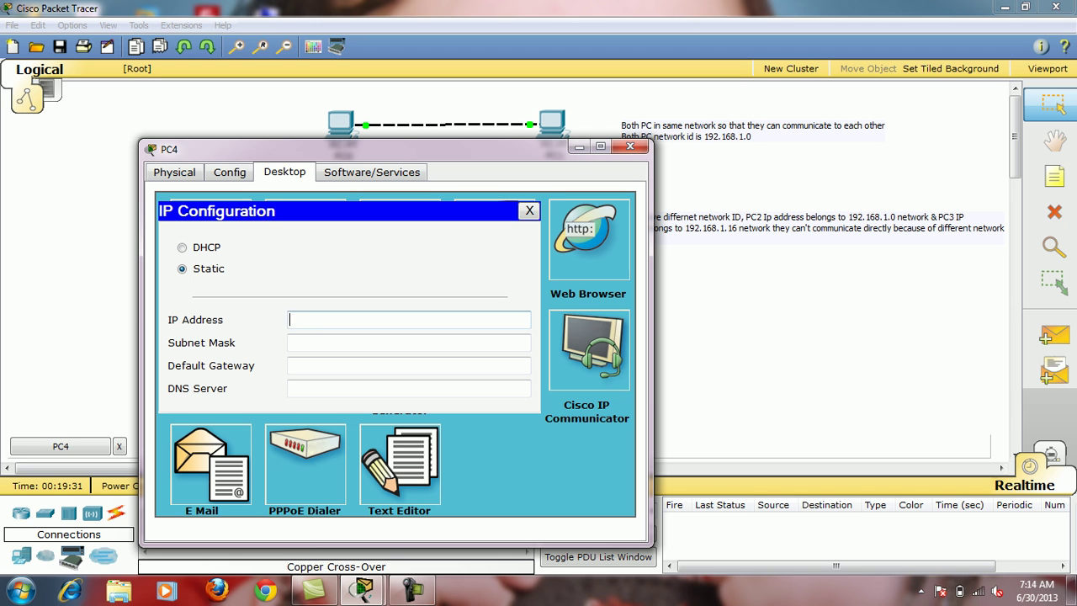
pyautogui.write('192.168.1.2')
pyautogui.click(408, 342)
pyautogui.press('End')
pyautogui.press('BackSpace')
pyautogui.write('240')
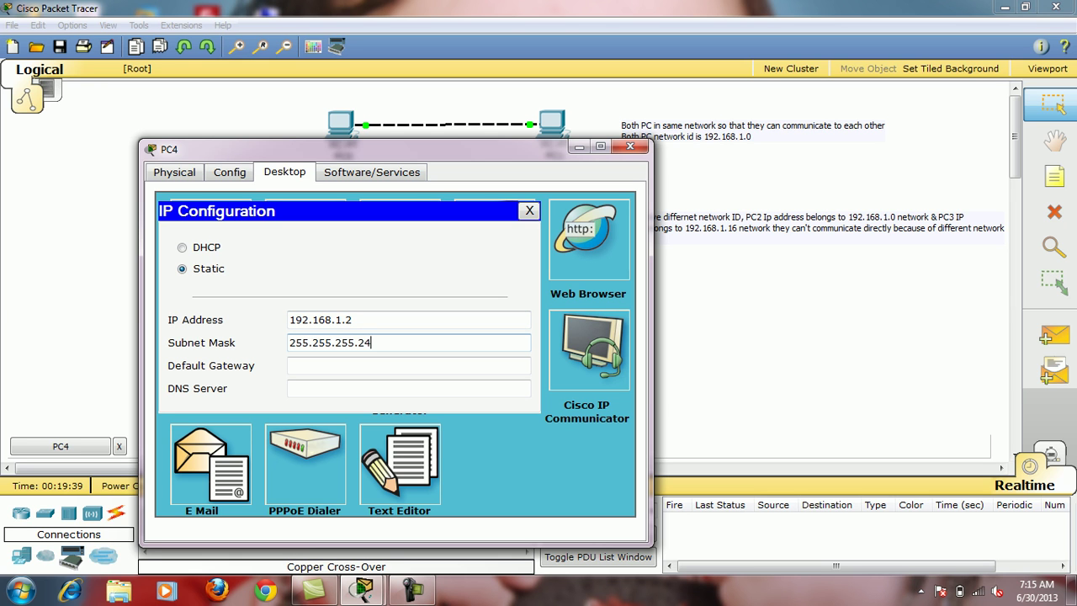
pyautogui.click(630, 147)
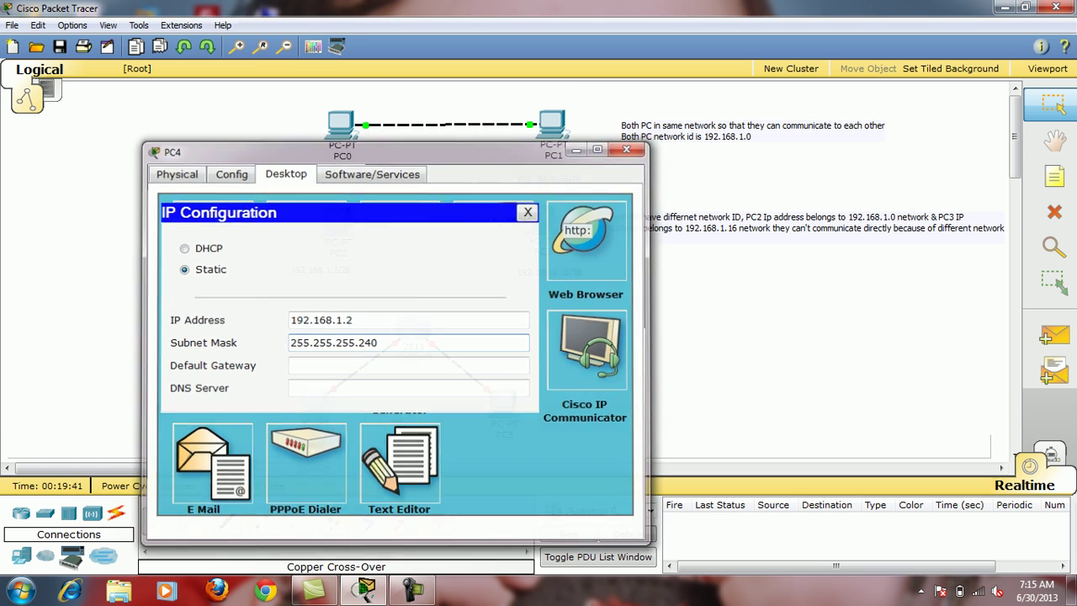
# Give PC5 the static IP address 192.168.1.18 with subnet mask 255.255.255.240, and close its window.
pyautogui.click(503, 402)
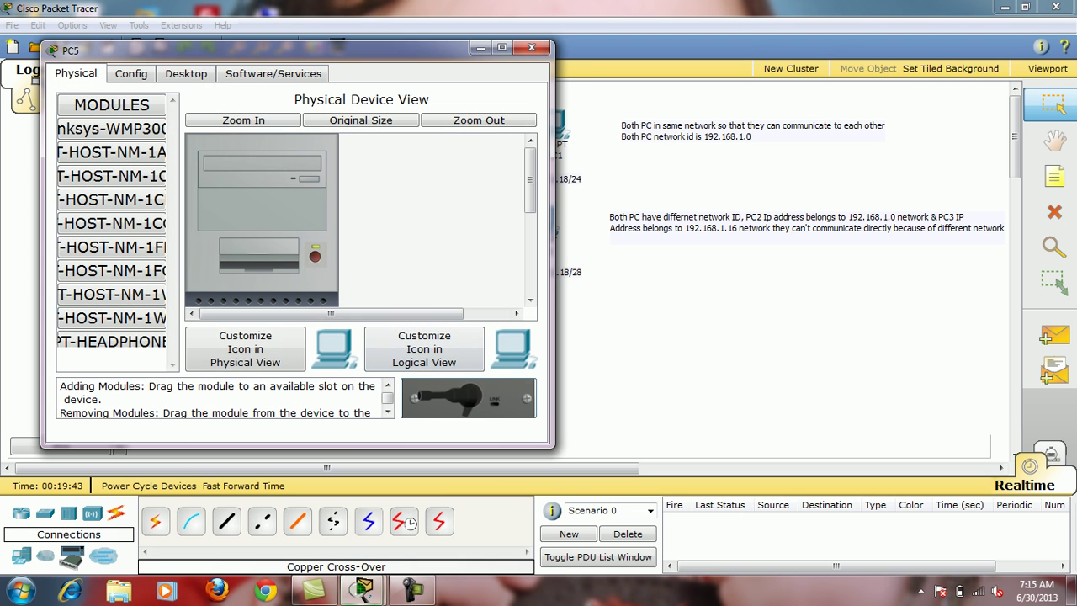
pyautogui.click(186, 73)
pyautogui.click(111, 141)
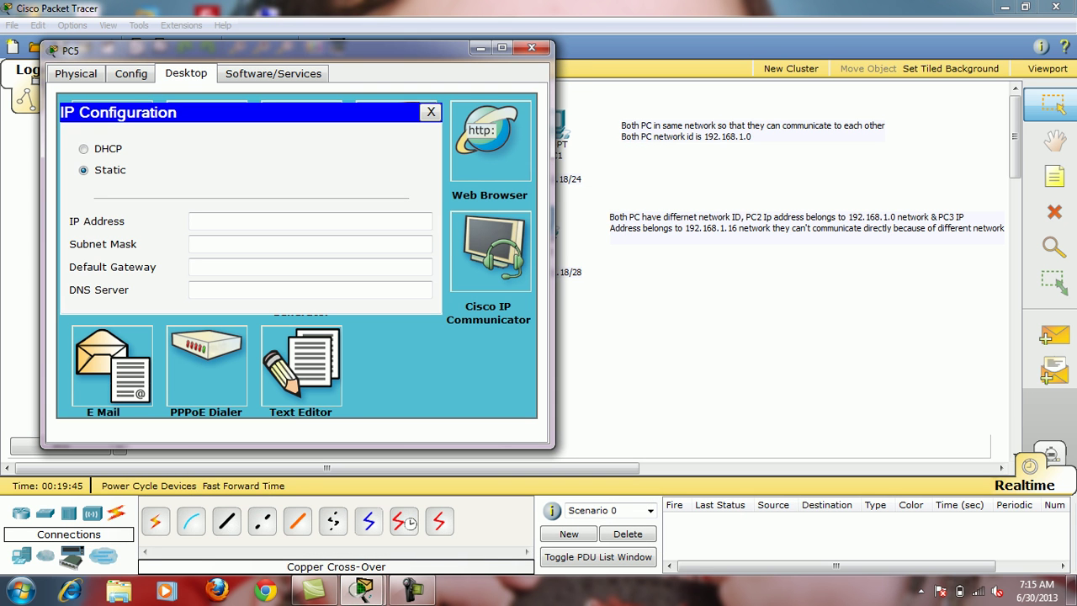
pyautogui.write('19')
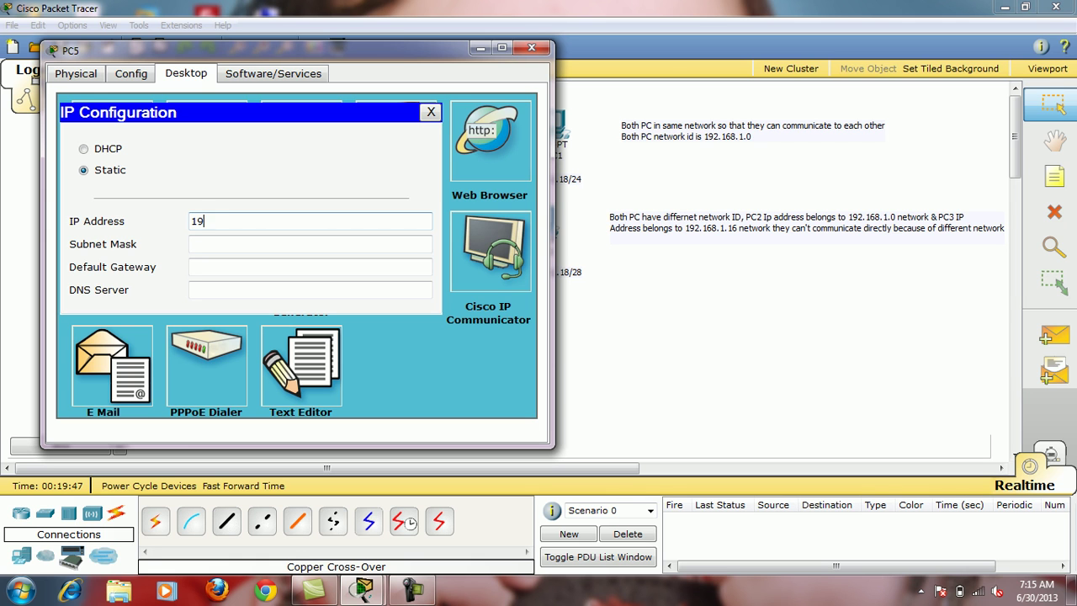
pyautogui.write('2.168.1.18')
pyautogui.press('Tab')
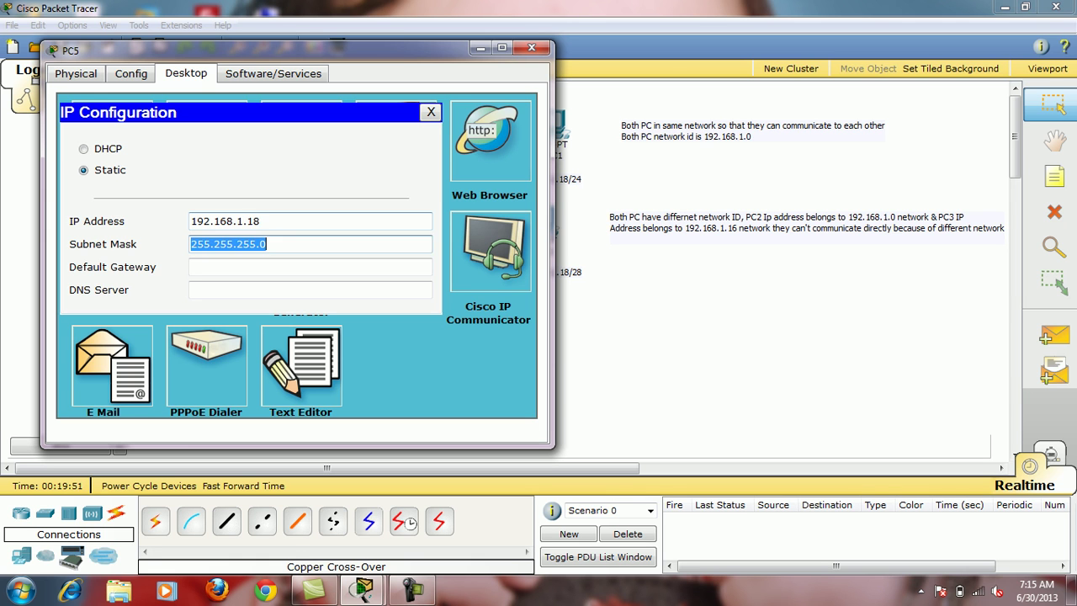
pyautogui.click(266, 244)
pyautogui.press('BackSpace')
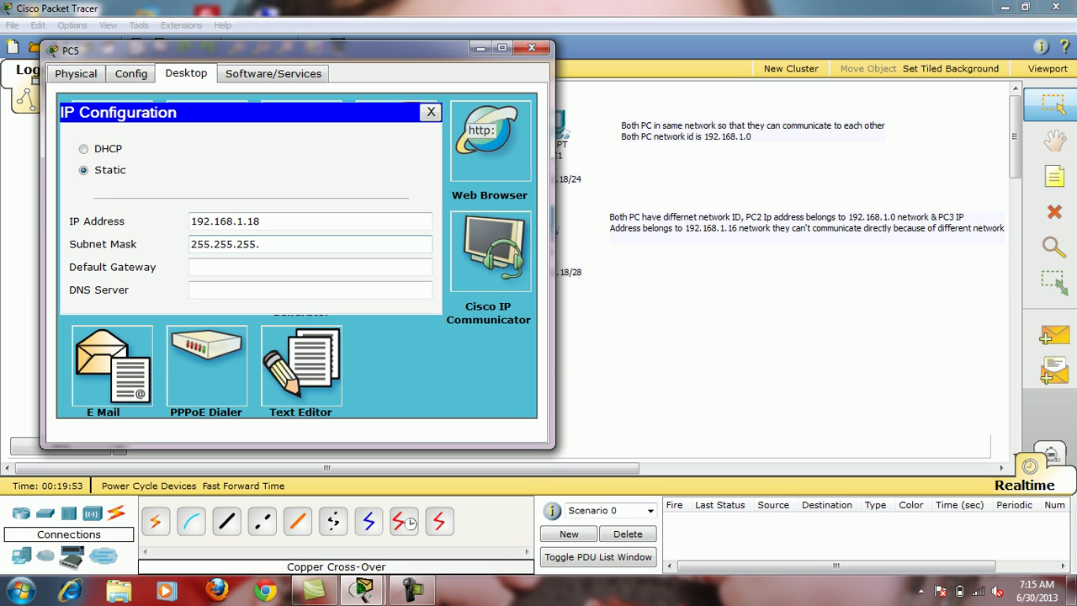
pyautogui.write('240')
pyautogui.click(531, 47)
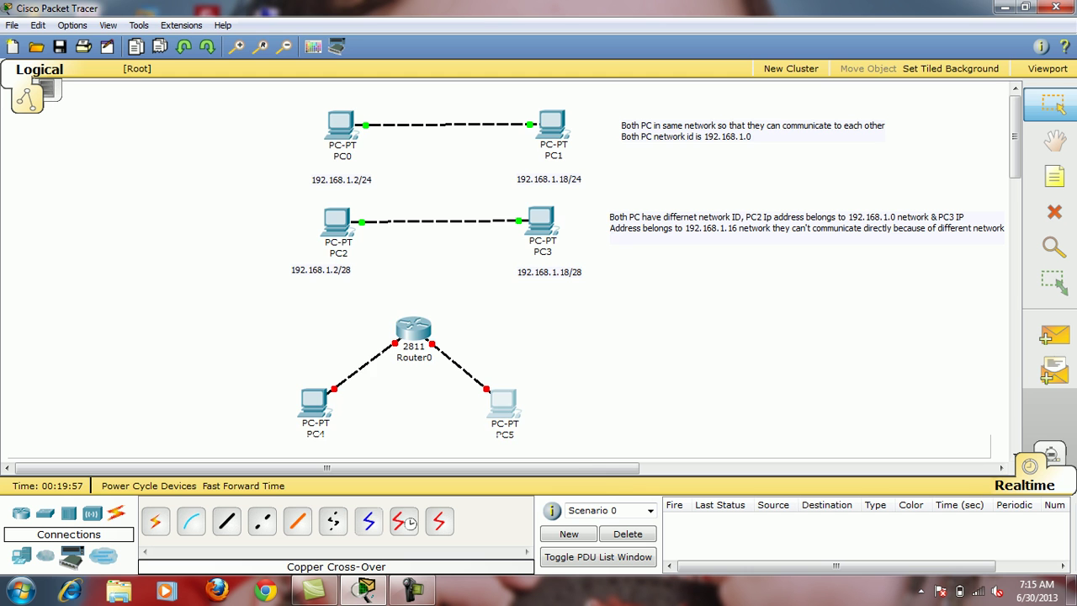
# Open Router0's command line in a maximized window, decline the configuration dialog, and enter global configuration mode.
pyautogui.click(413, 328)
pyautogui.click(233, 132)
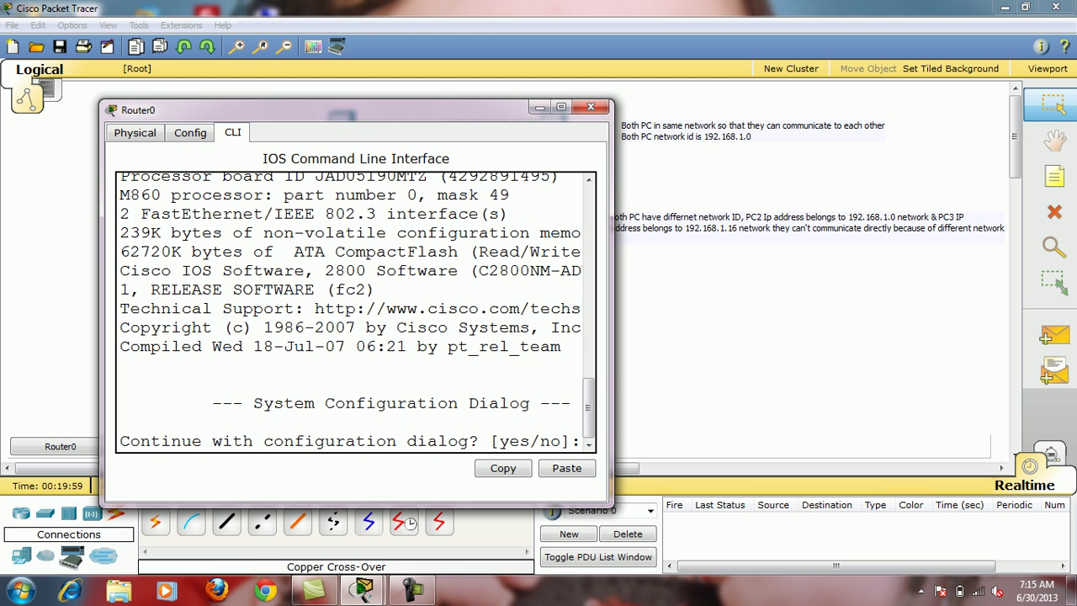
pyautogui.click(560, 107)
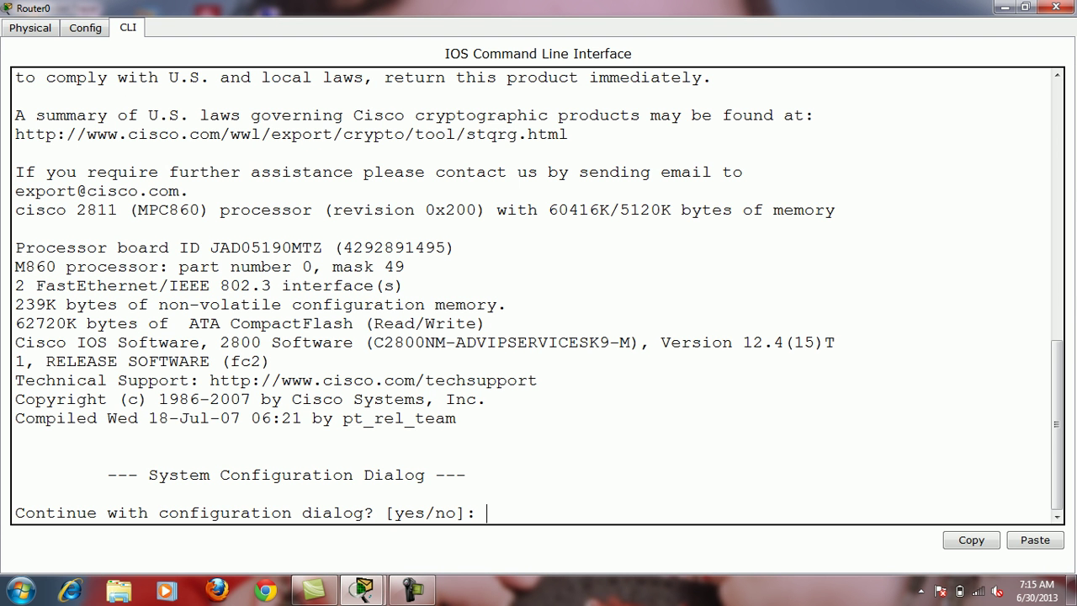
pyautogui.write('n')
pyautogui.press('Return')
pyautogui.press('Return')
pyautogui.write('en')
pyautogui.press('Return')
pyautogui.write('config t')
pyautogui.press('Return')
# Enable the router's FastEthernet0/0 interface and assign it the address 192.168.1.1 with mask 255.255.255.240.
pyautogui.write('int')
pyautogui.press('Tab')
pyautogui.write('fa 0/0')
pyautogui.press('Return')
pyautogui.write('no shut')
pyautogui.press('Return')
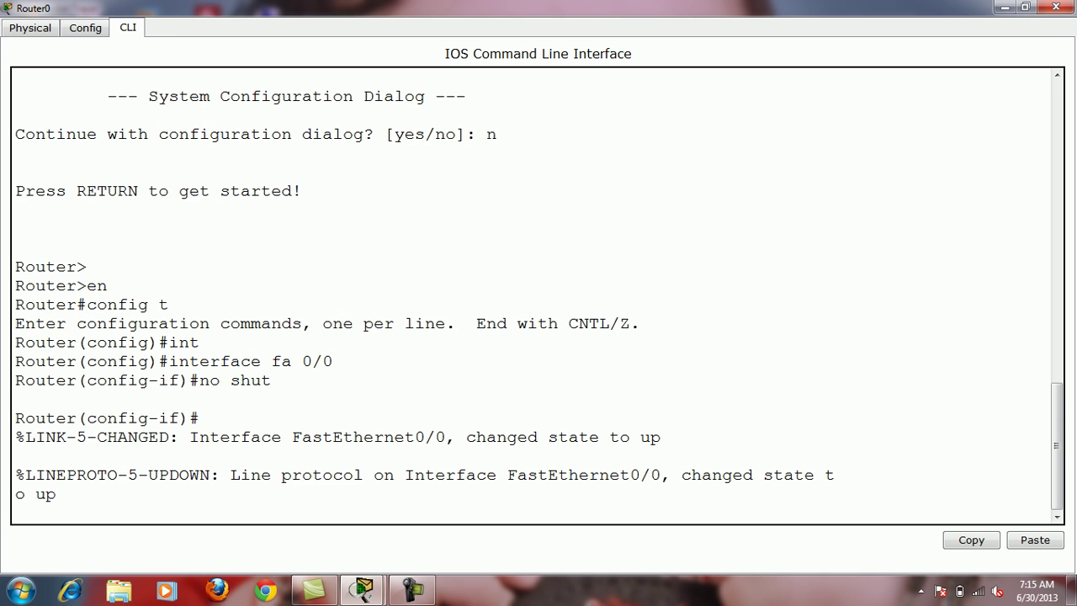
pyautogui.press('Return')
pyautogui.write('ip add')
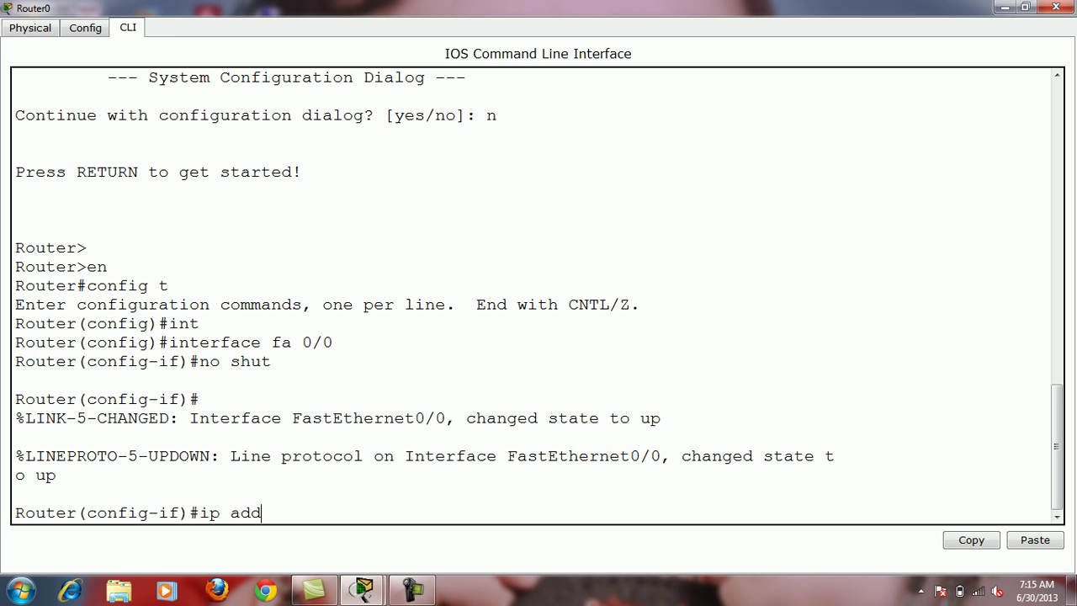
pyautogui.write(' 192.168.1.1 255.255.255.240')
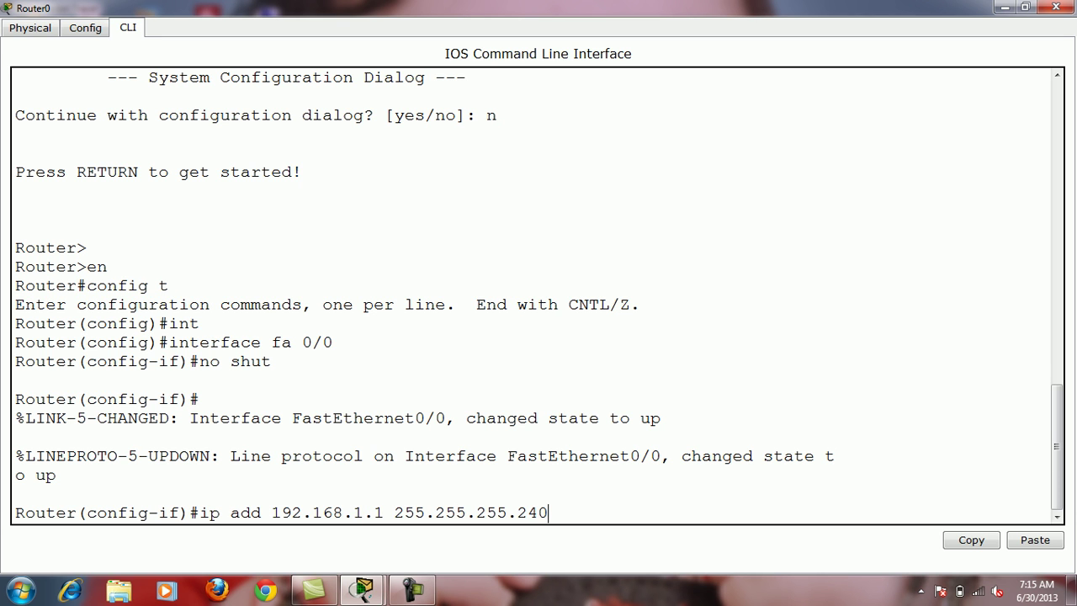
pyautogui.press('Return')
# Enable the router's FastEthernet0/1 interface and assign it the address 192.168.1.17 with mask 255.255.255.240.
pyautogui.write('int ')
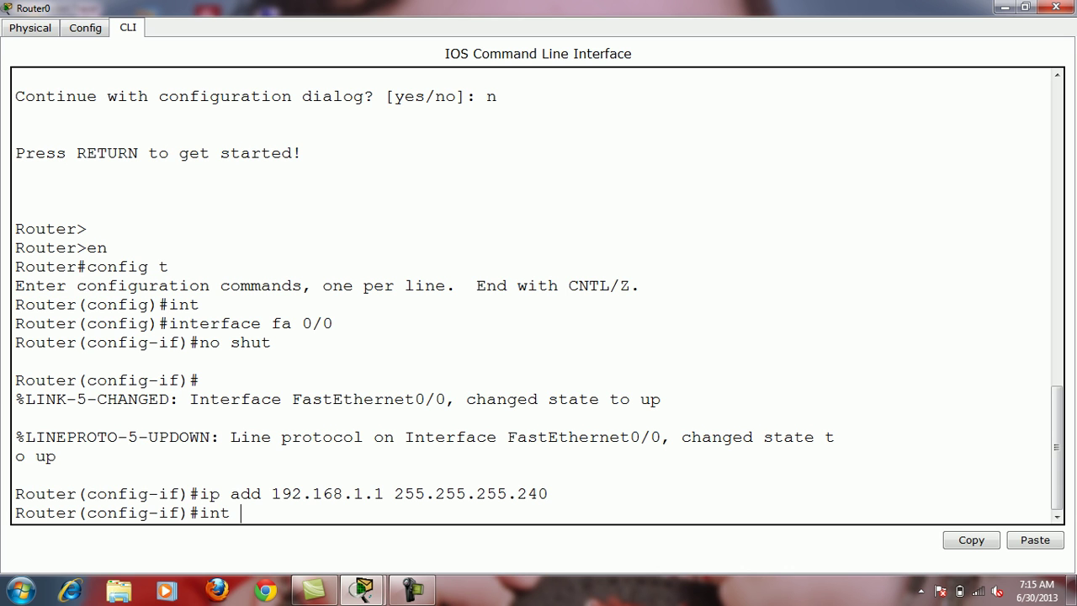
pyautogui.write('fa 0/1')
pyautogui.press('Return')
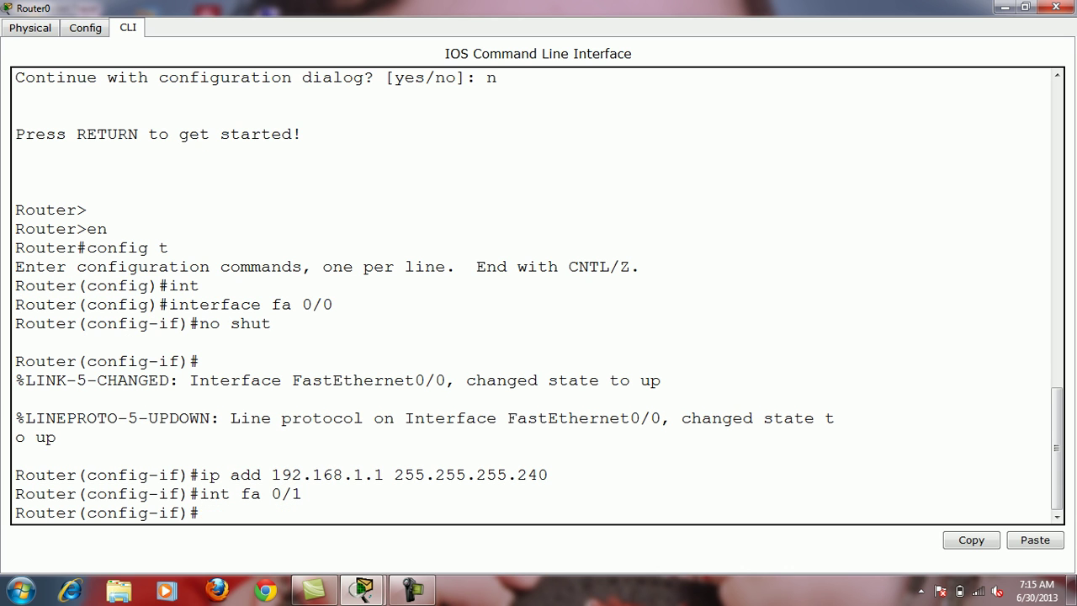
pyautogui.write('no shut')
pyautogui.press('Return')
pyautogui.press('Return')
pyautogui.write('ip ad')
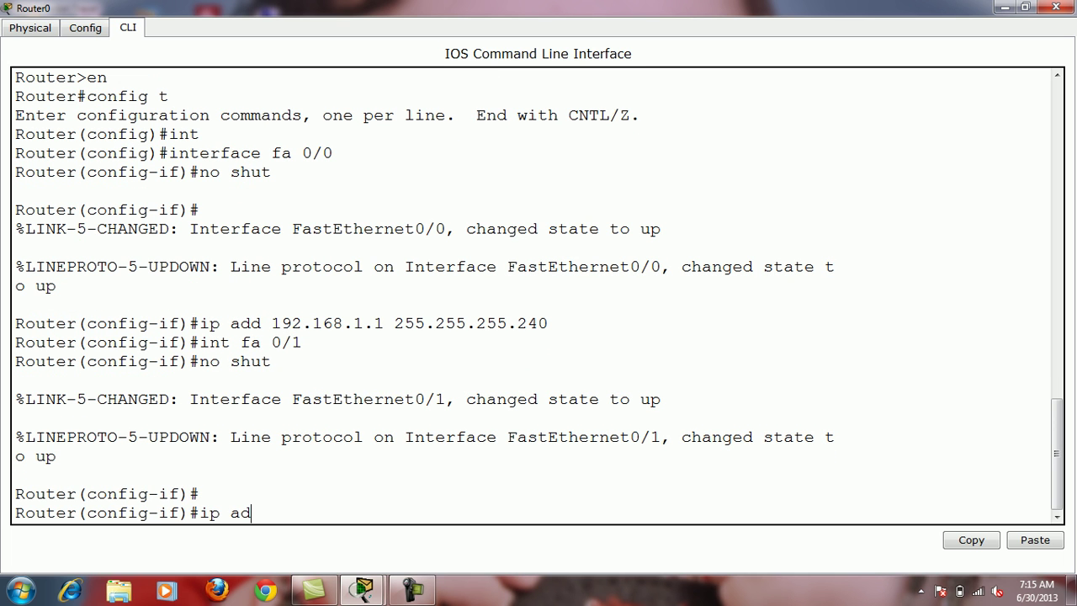
pyautogui.write('d 192.168.1.17 255.255.255.240')
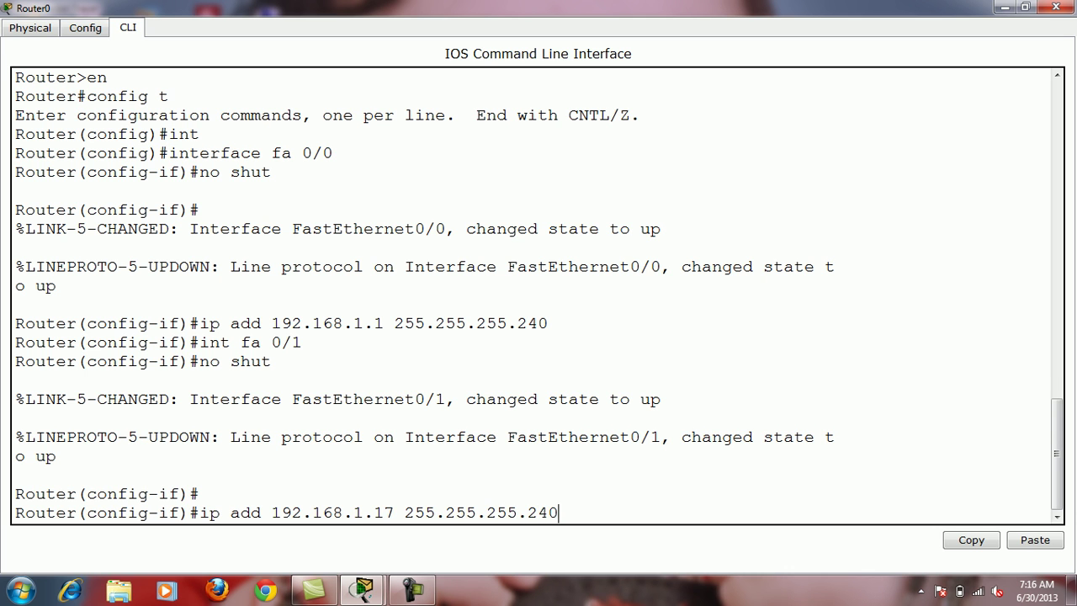
pyautogui.press('Return')
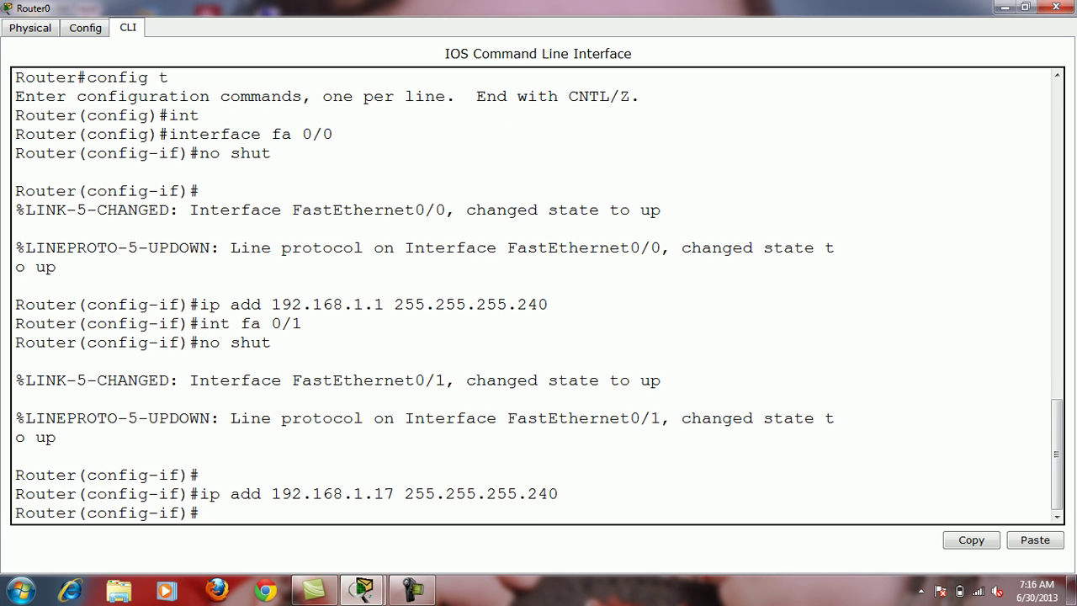
# Return to privileged mode and save the router's configuration with wr.
pyautogui.hotkey('ctrl', 'z')
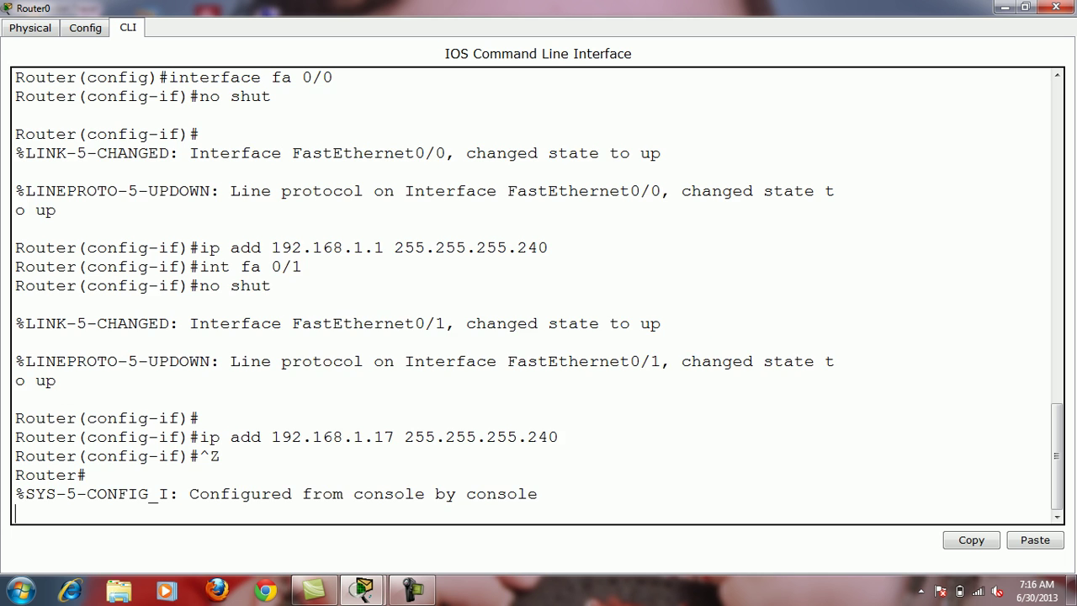
pyautogui.write('wr')
pyautogui.press('Return')
# Check the address and status of the router's interfaces with sh ip int br.
pyautogui.write('s')
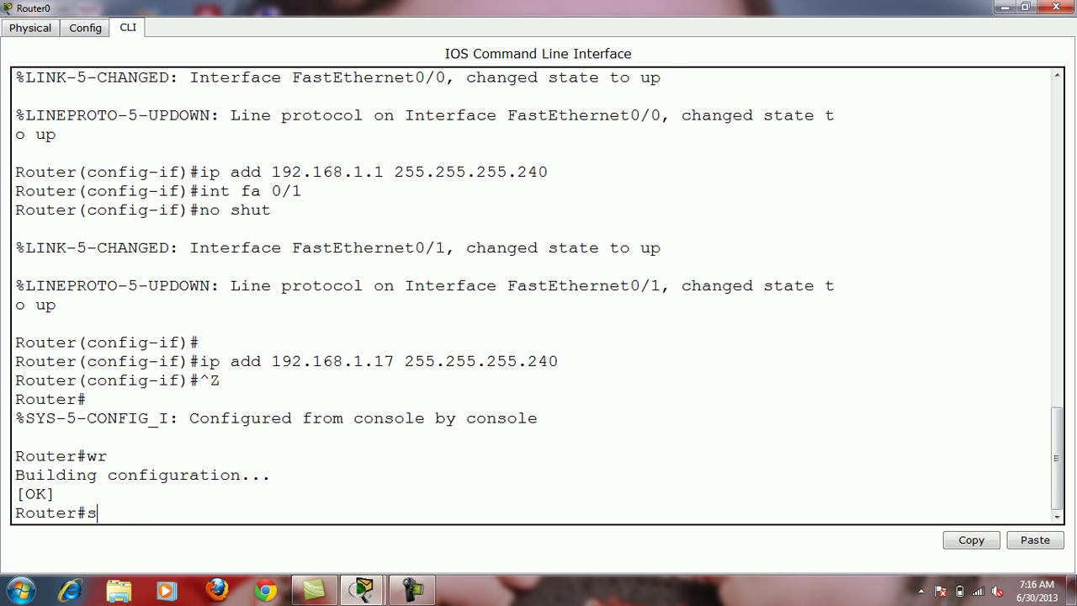
pyautogui.write('h ip int br')
pyautogui.press('Return')
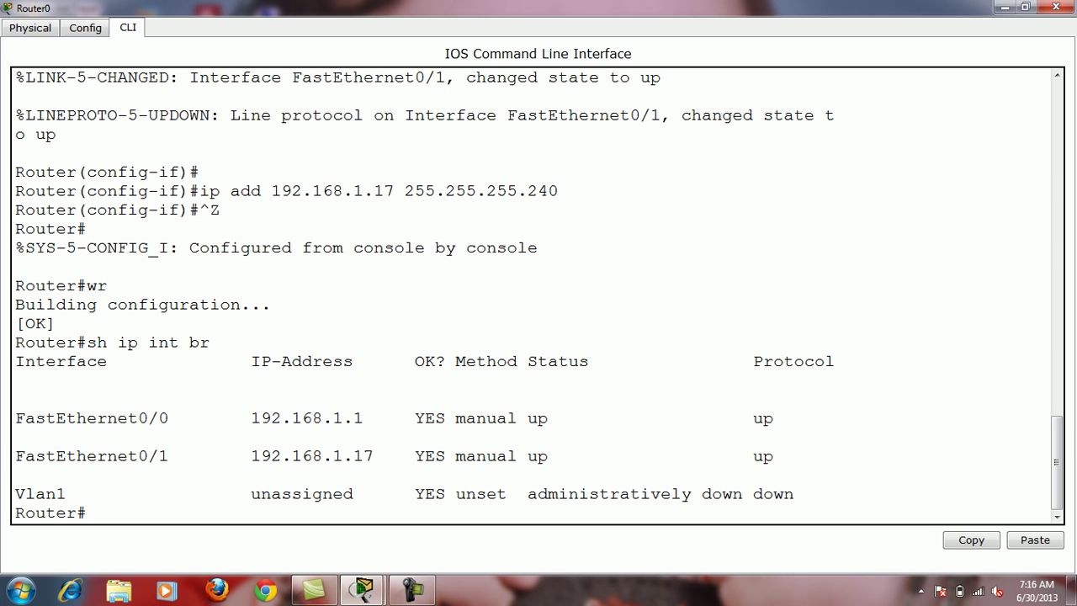
# Display the routing table with sh ip route, highlight each directly connected network entry, and close the router's window.
pyautogui.write('sh ')
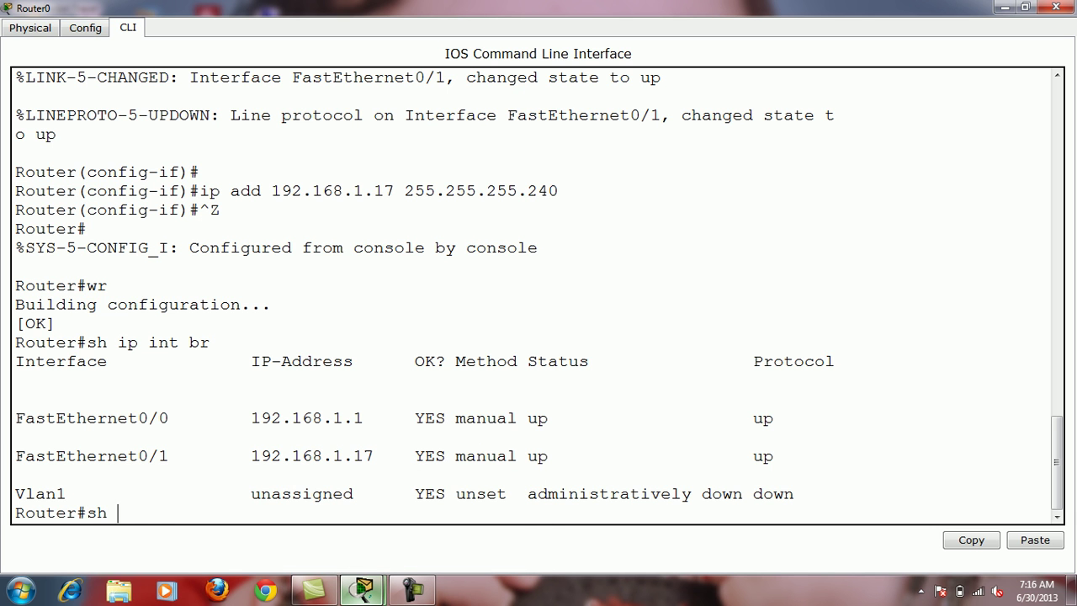
pyautogui.write('ip route')
pyautogui.press('Return')
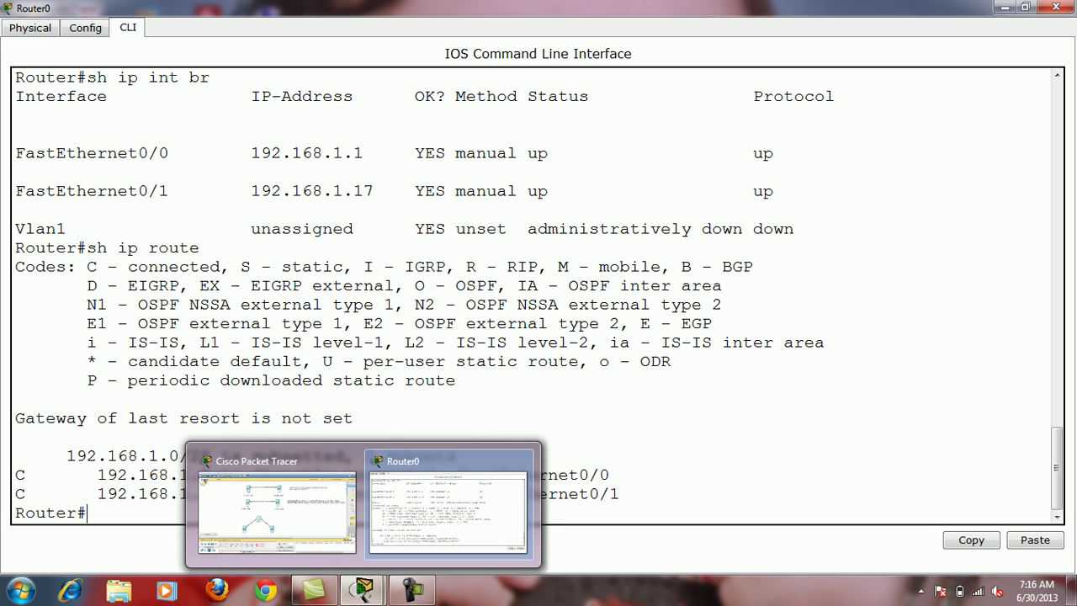
pyautogui.moveTo(98, 475); pyautogui.dragTo(609, 474)
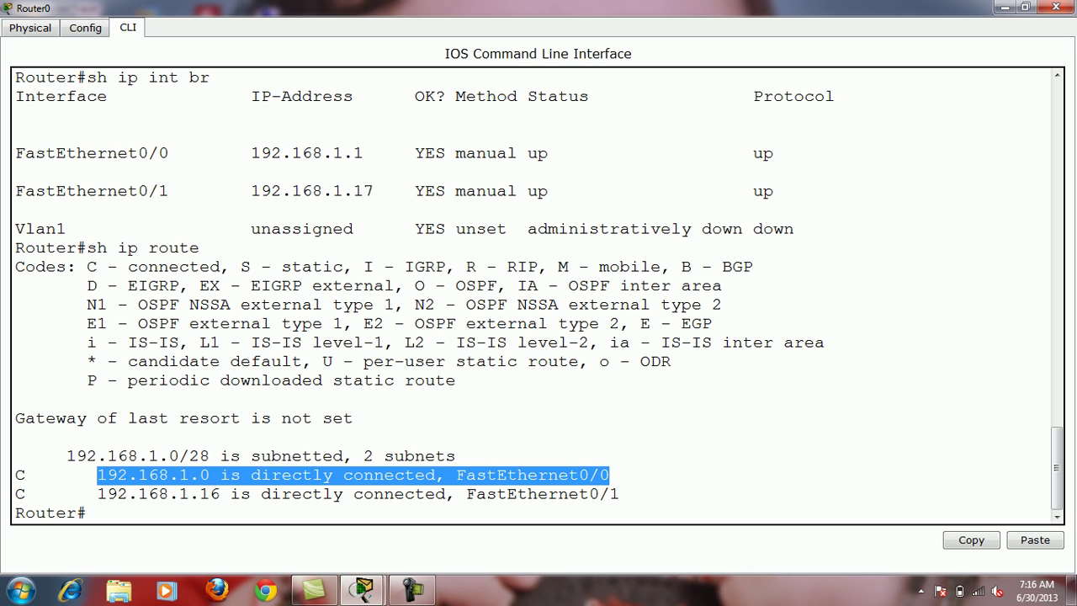
pyautogui.moveTo(98, 493)
pyautogui.mouseDown()
pyautogui.moveTo(539, 494)
pyautogui.moveTo(87, 512)
pyautogui.mouseUp()
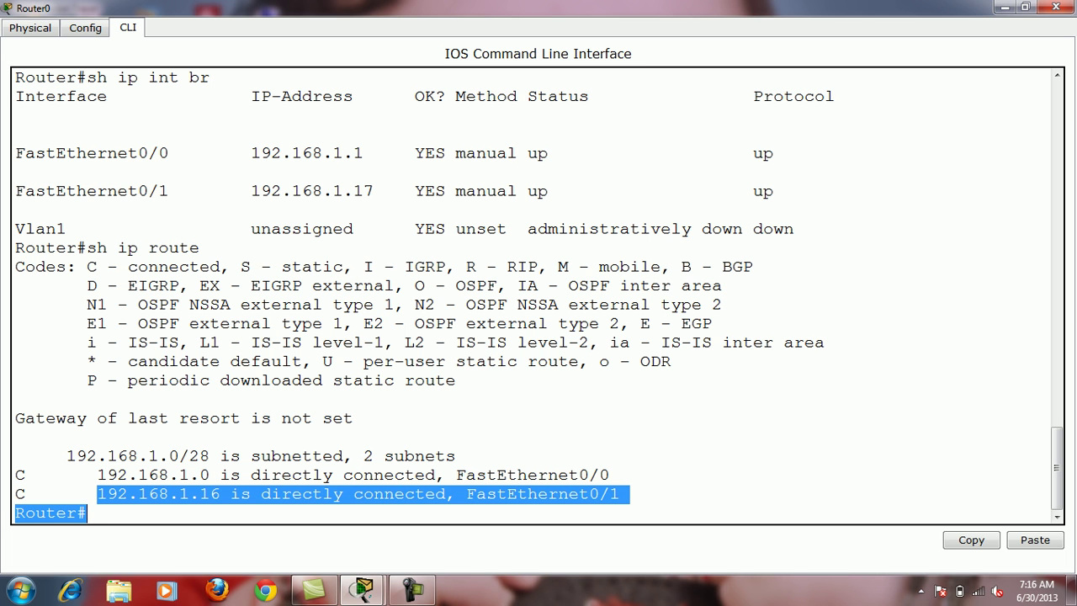
pyautogui.click(1057, 8)
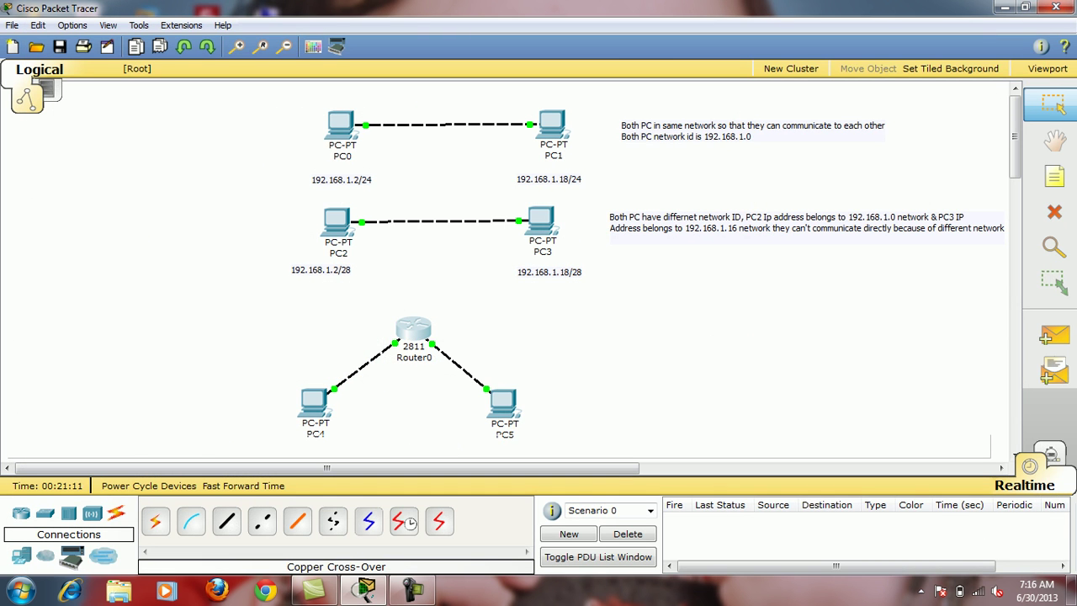
# Set PC4's default gateway to 192.168.1.1 and close its window.
pyautogui.click(313, 402)
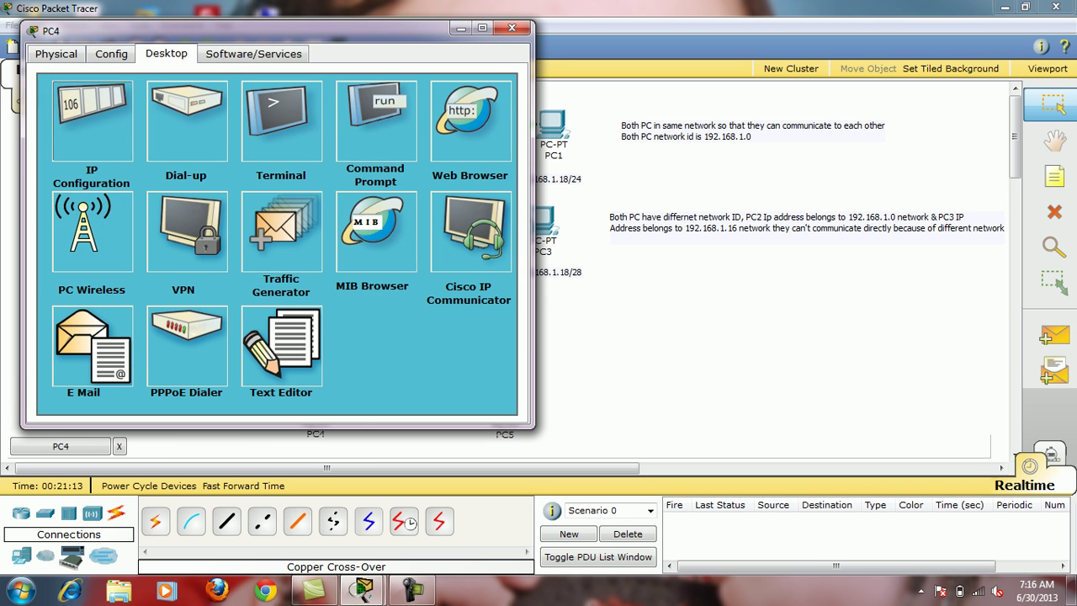
pyautogui.click(89, 126)
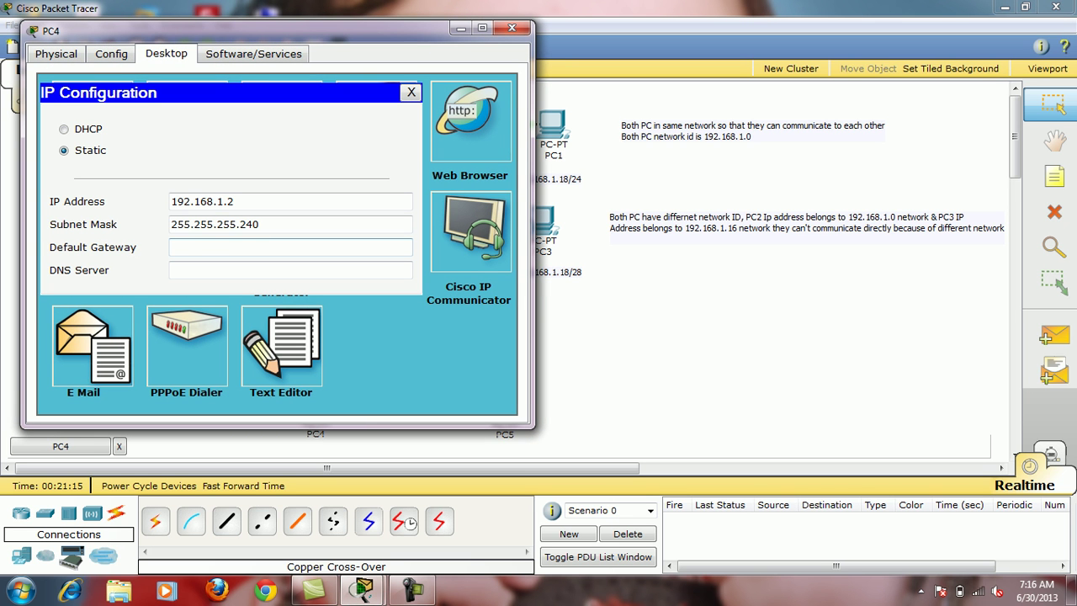
pyautogui.write('192.168.1.1')
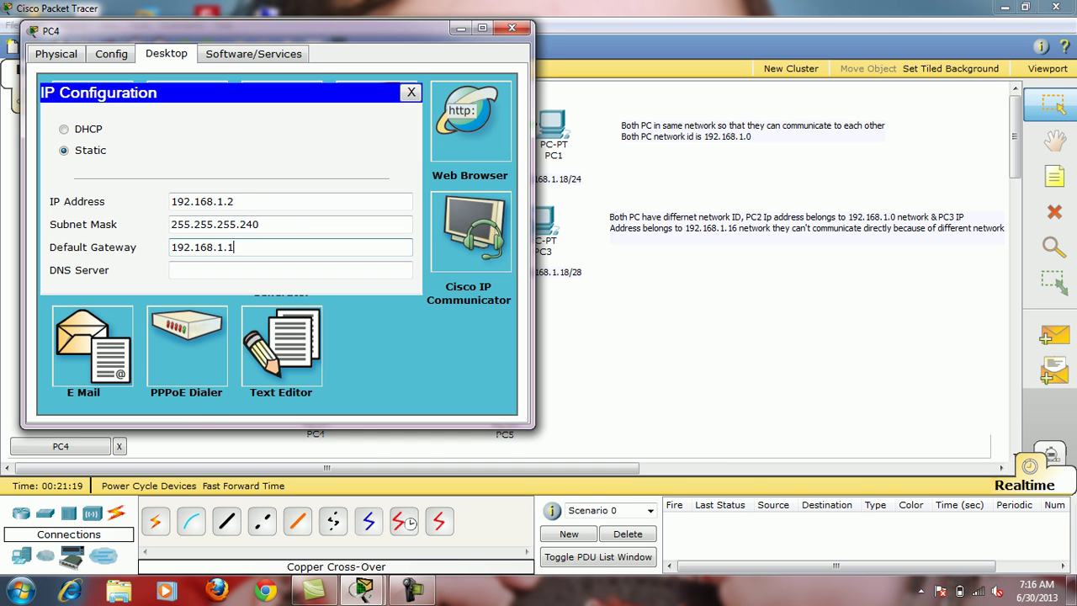
pyautogui.click(511, 27)
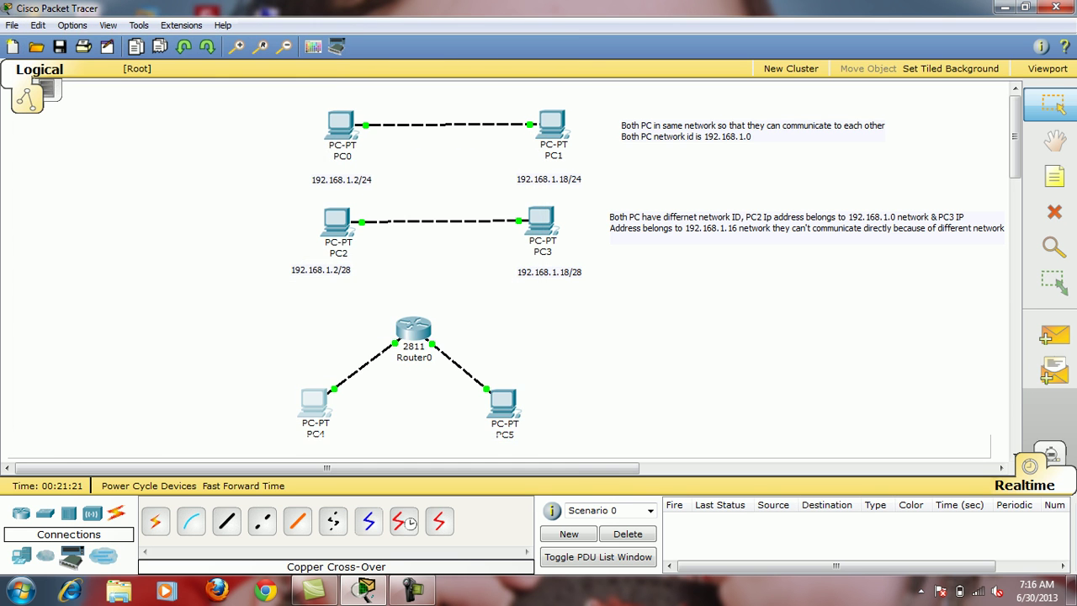
# Set PC5's default gateway to 192.168.1.17 and close its window.
pyautogui.click(504, 404)
pyautogui.click(151, 181)
pyautogui.click(350, 306)
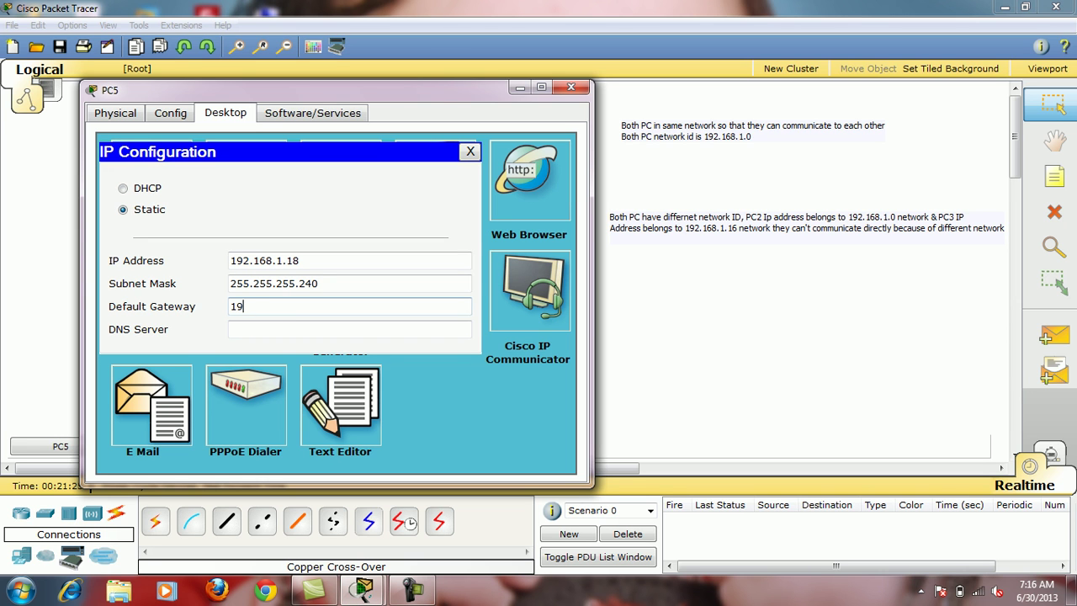
pyautogui.write('68.1.17')
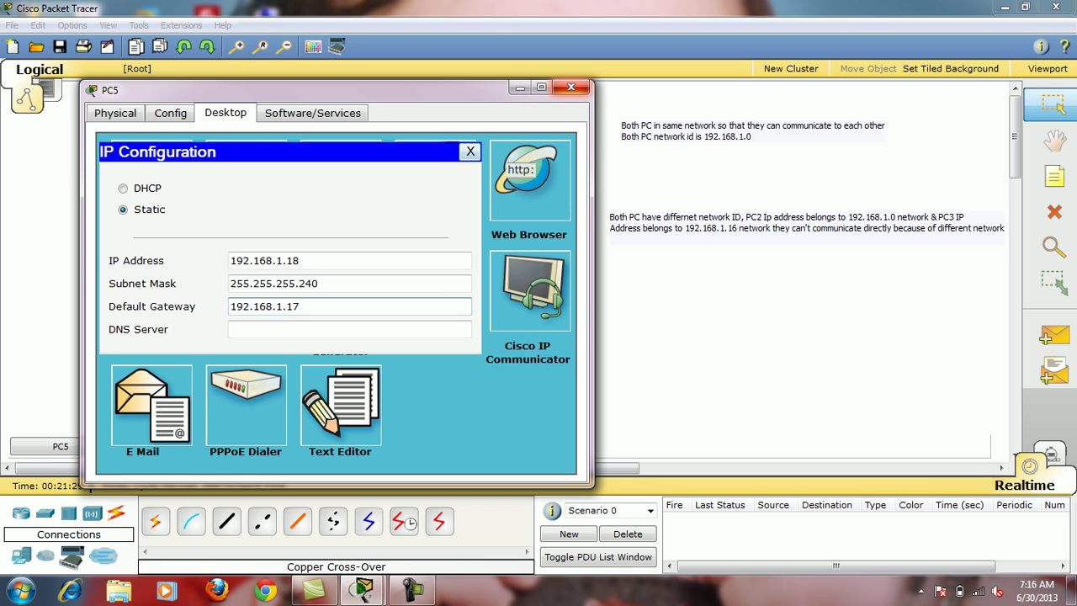
pyautogui.click(570, 86)
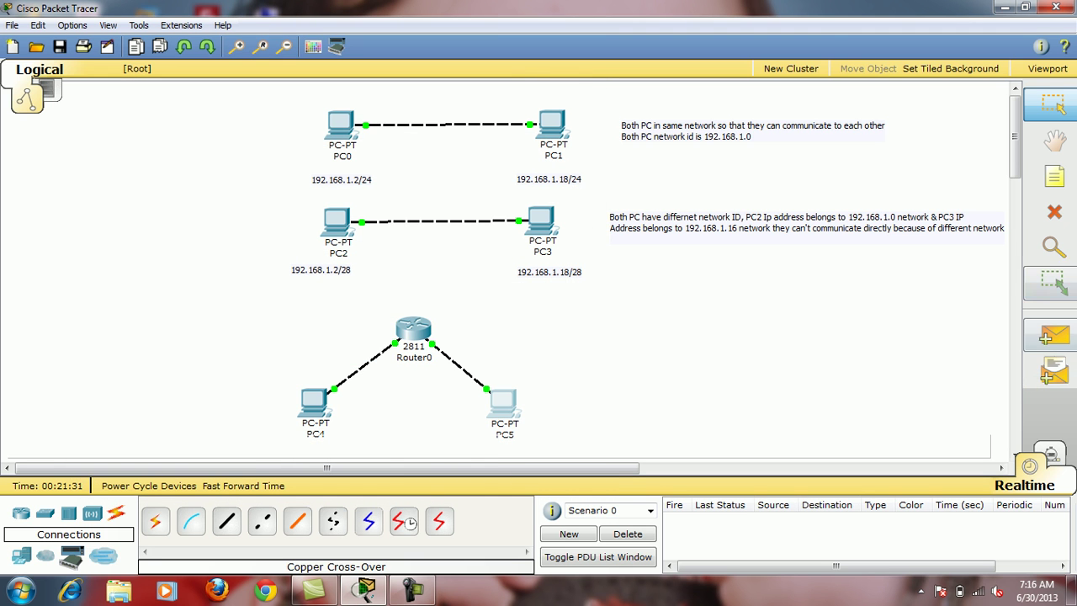
# Add the note 192.168.1.1/28 beside the router, on the side of its link to PC4.
pyautogui.click(1053, 175)
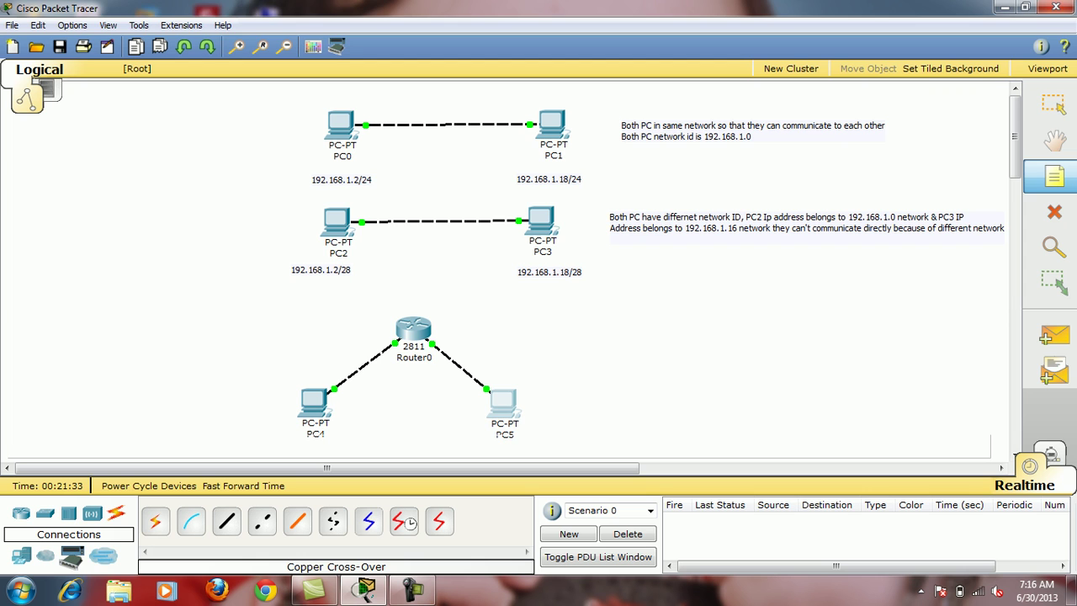
pyautogui.click(301, 333)
pyautogui.write('19')
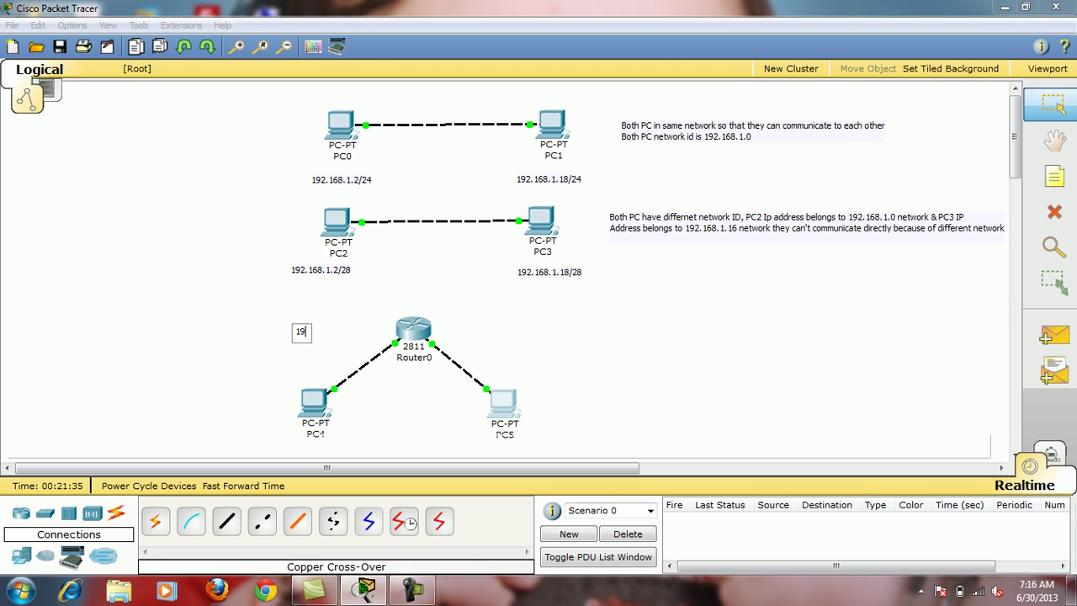
pyautogui.write('2.168.1.1/28')
# Add the note 192.168.1.17/28 beside the router, on the side of its link to PC5.
pyautogui.click(1054, 175)
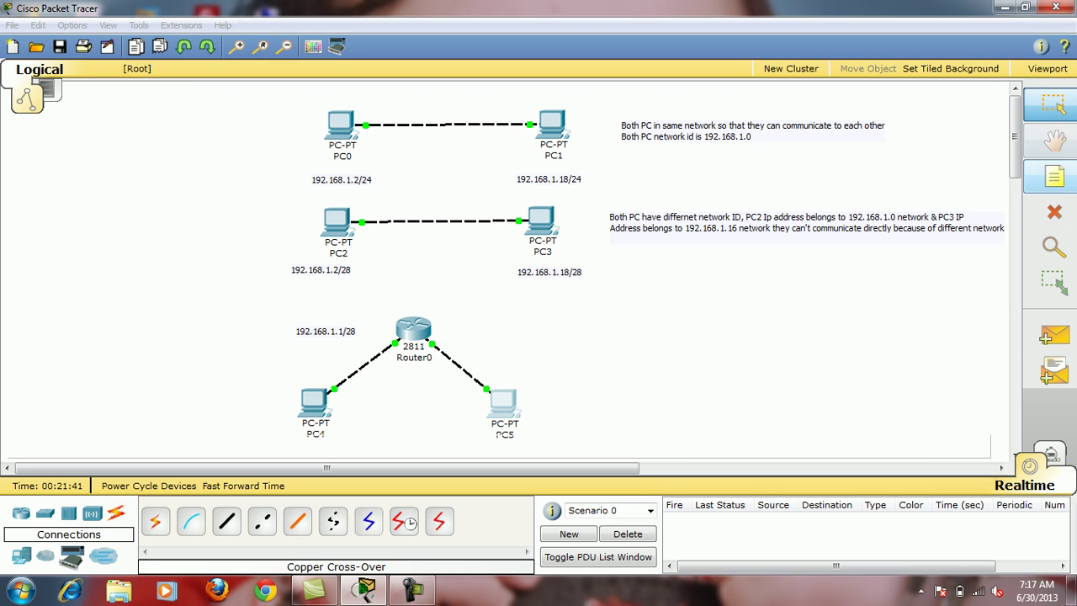
pyautogui.click(438, 333)
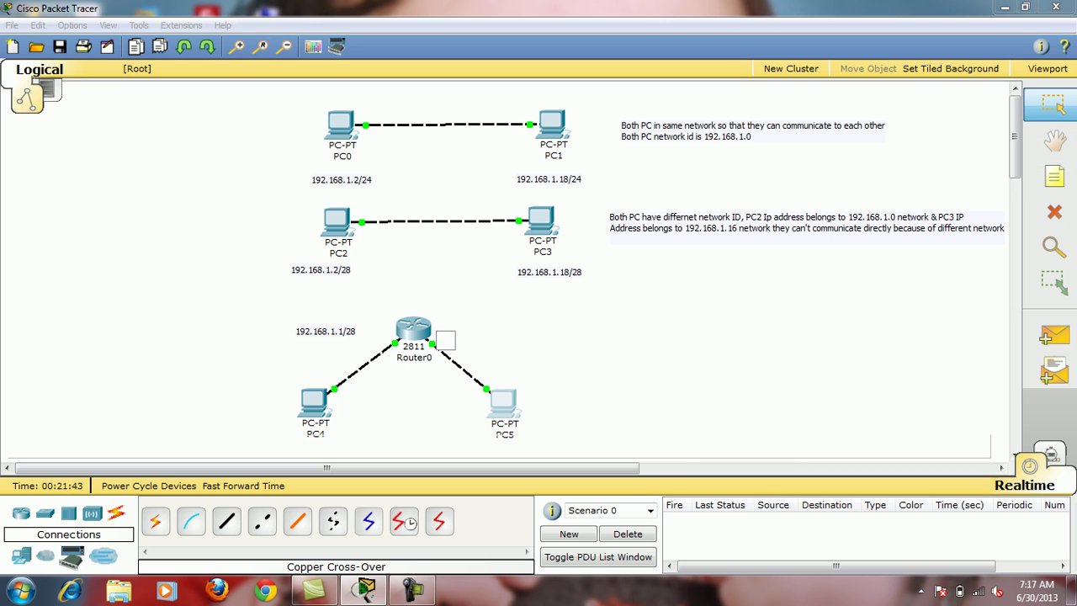
pyautogui.write('192.168.1.17/')
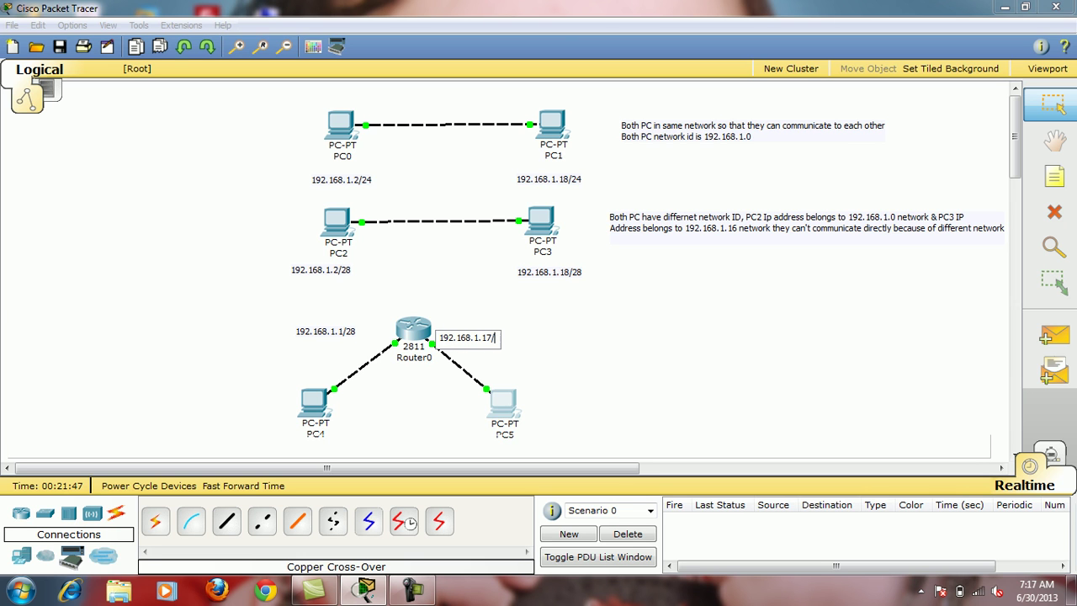
pyautogui.write('28')
# Add the note 192.168.1.2/28 beside PC4 to label its address.
pyautogui.click(1053, 175)
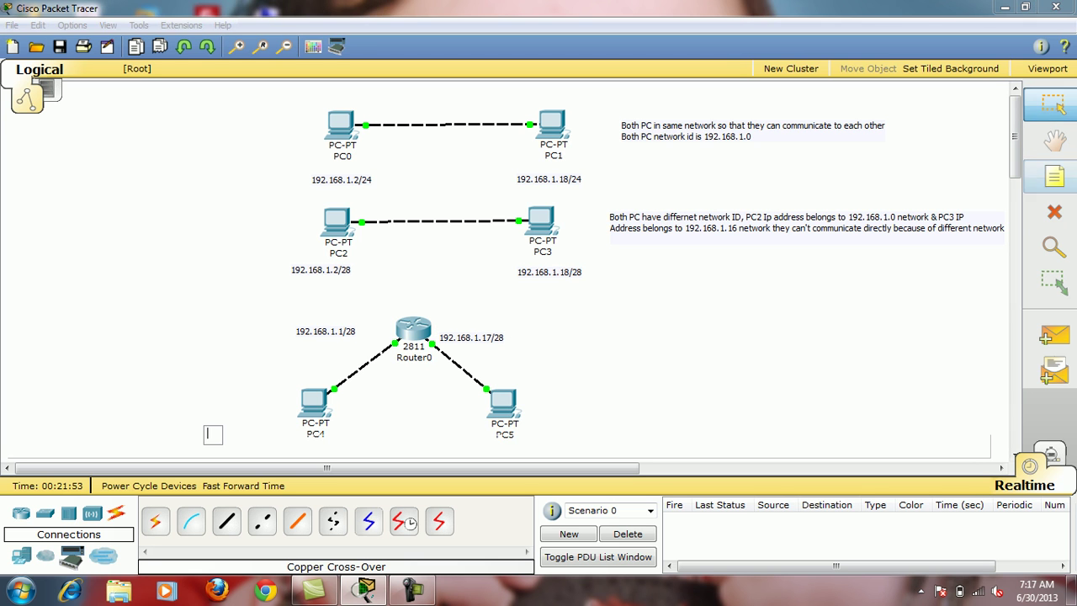
pyautogui.click(210, 431)
pyautogui.write('192.1')
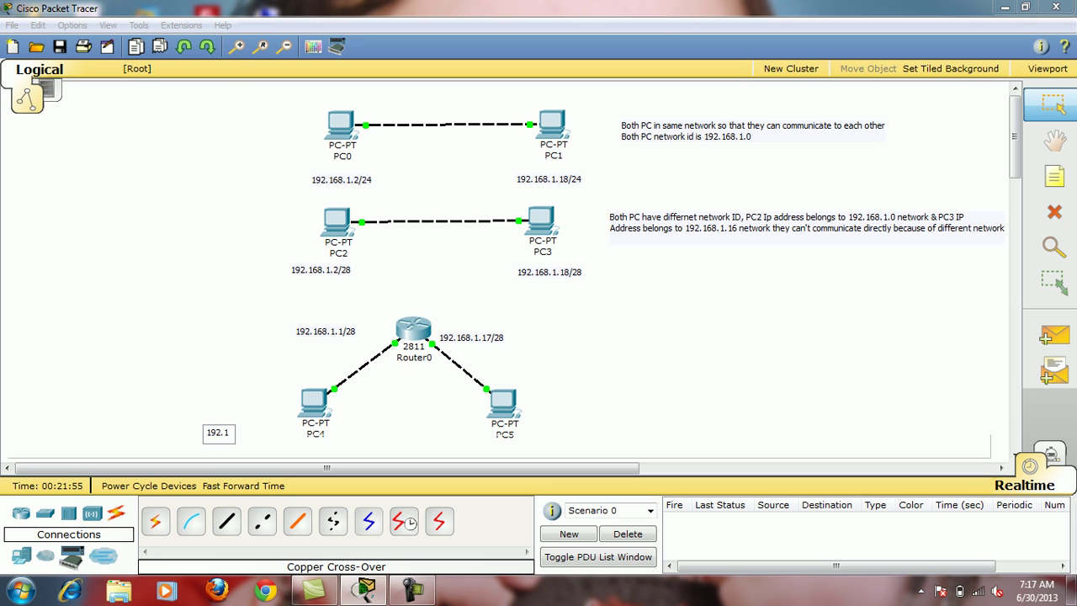
pyautogui.write('68.1.2/28')
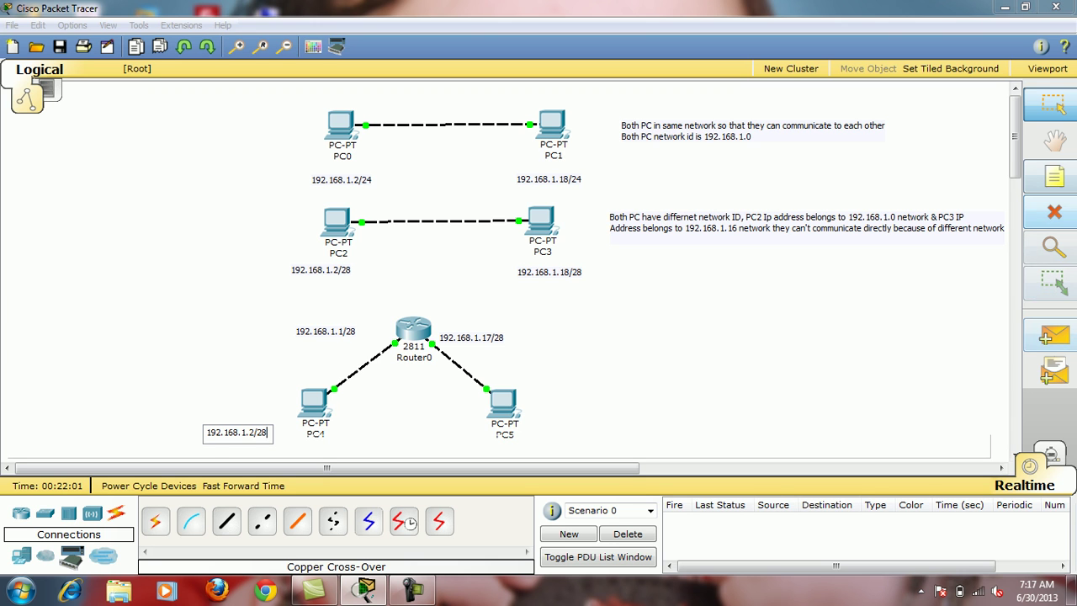
# Add the note 192.168.1.18/28 beside PC5 to label its address.
pyautogui.click(1054, 175)
pyautogui.click(530, 429)
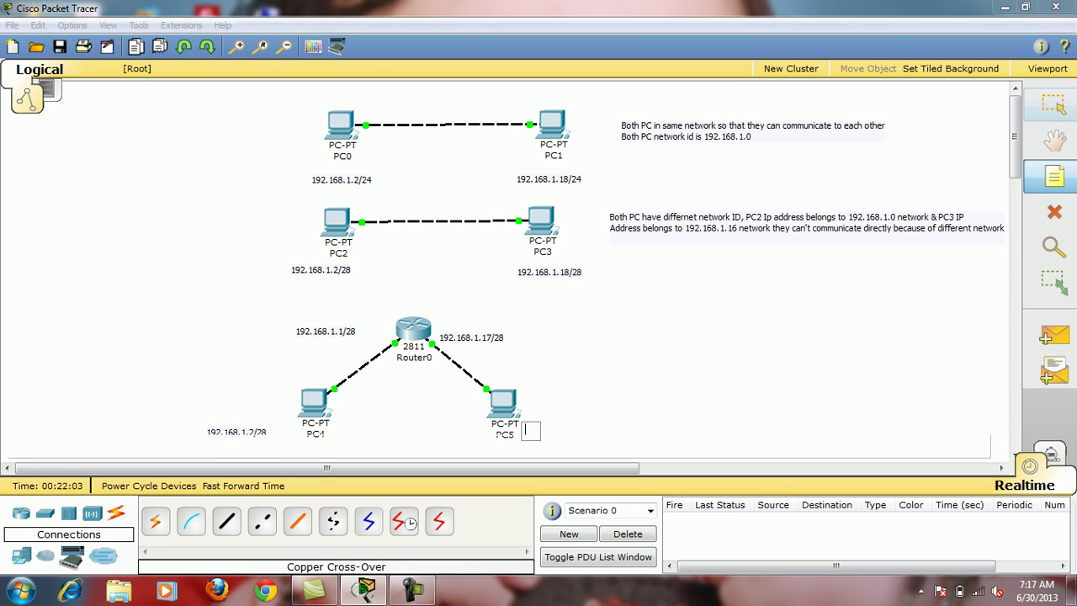
pyautogui.write('192.1')
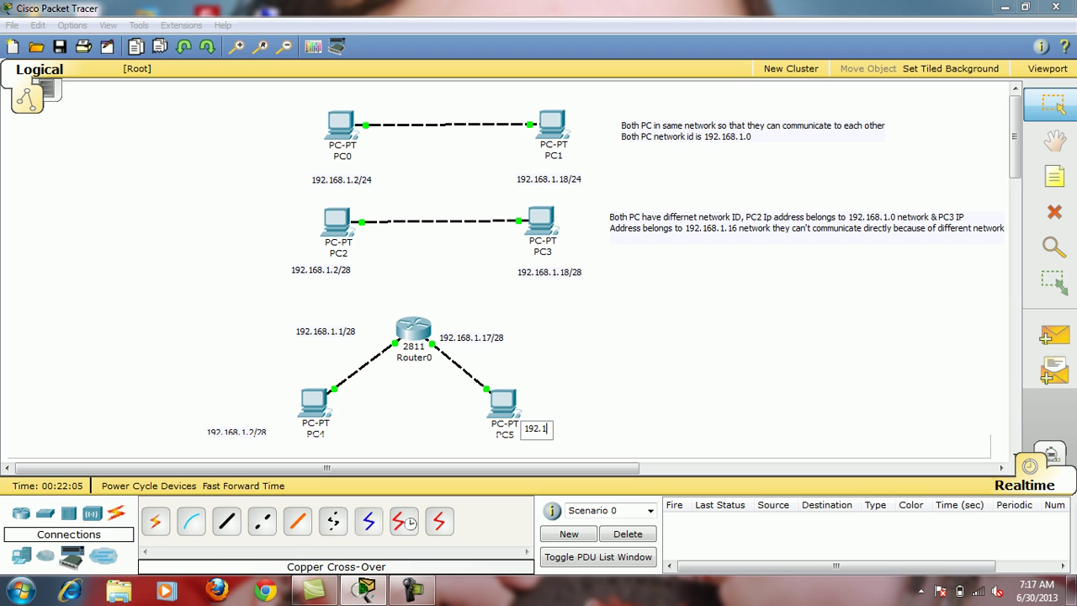
pyautogui.write('68.1.18/28')
pyautogui.click(1054, 175)
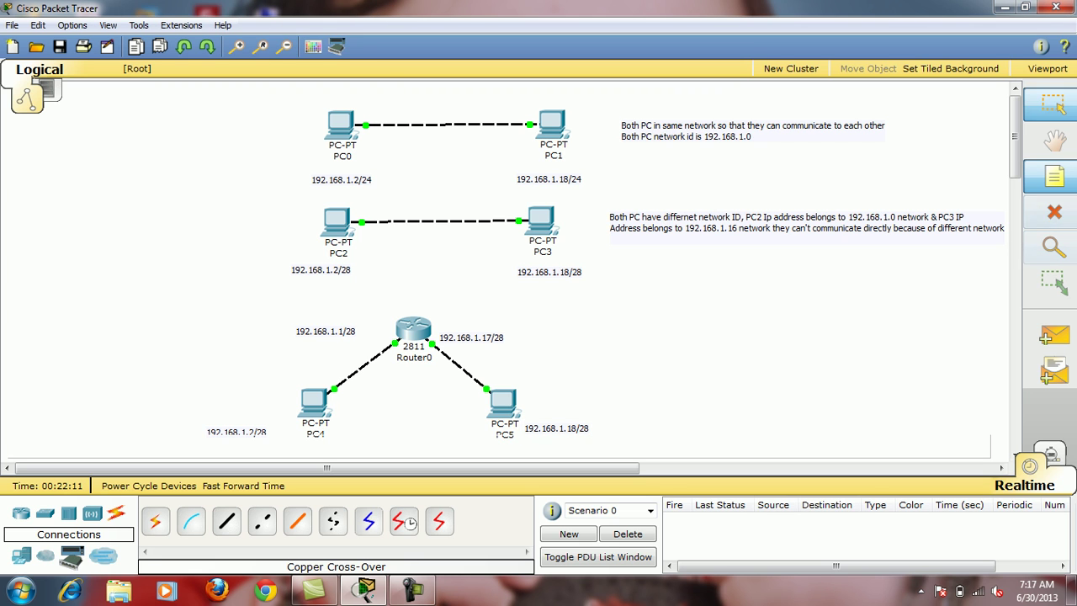
pyautogui.click(605, 330)
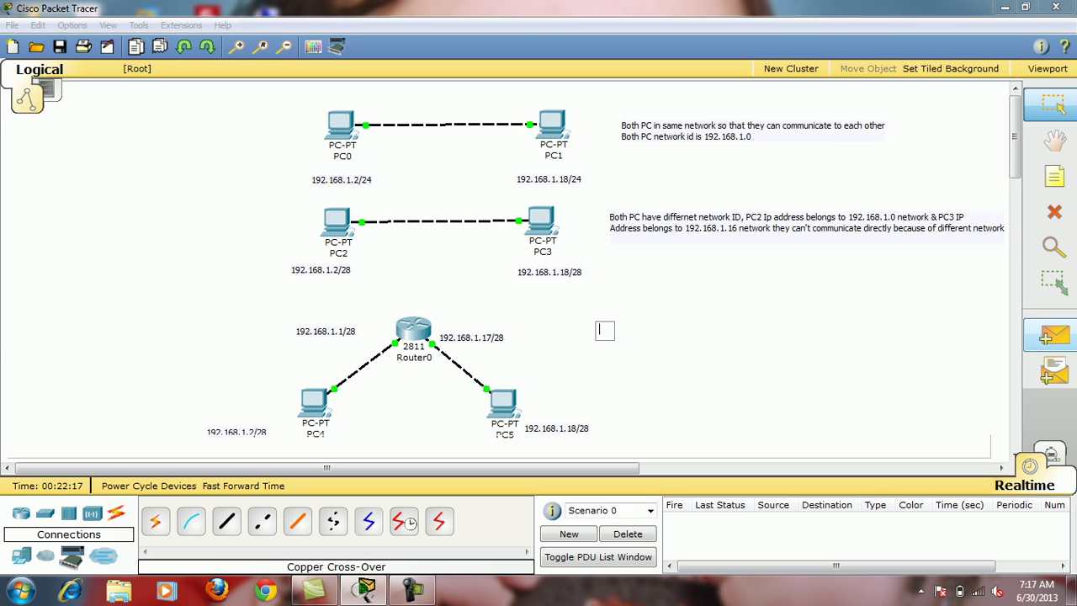
# Send a simple PDU from PC4 to PC5 and auto-play its trip through the router in Simulation mode.
pyautogui.click(1054, 335)
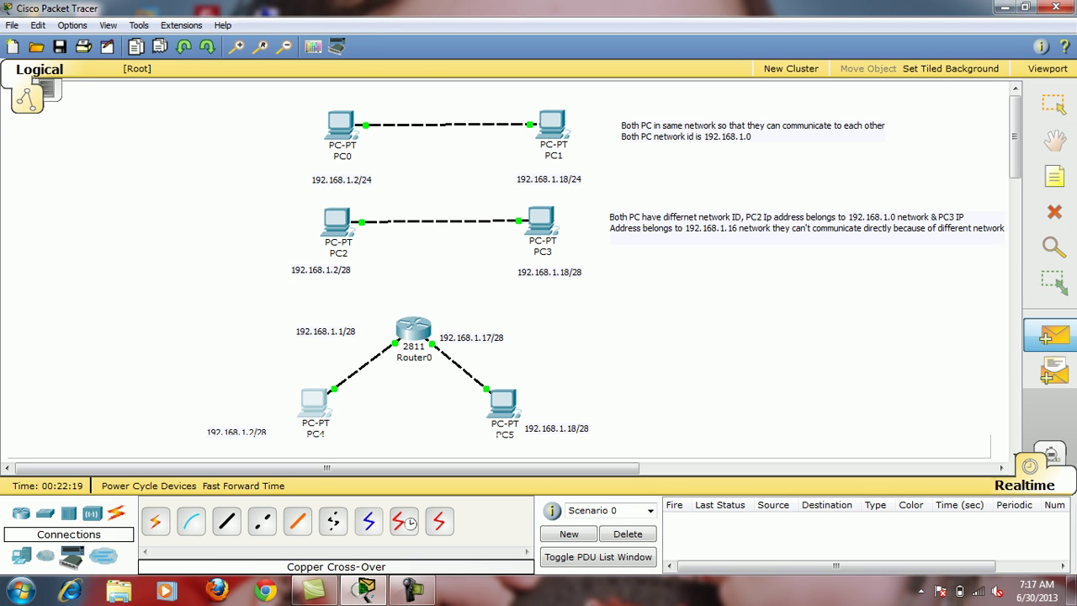
pyautogui.click(502, 404)
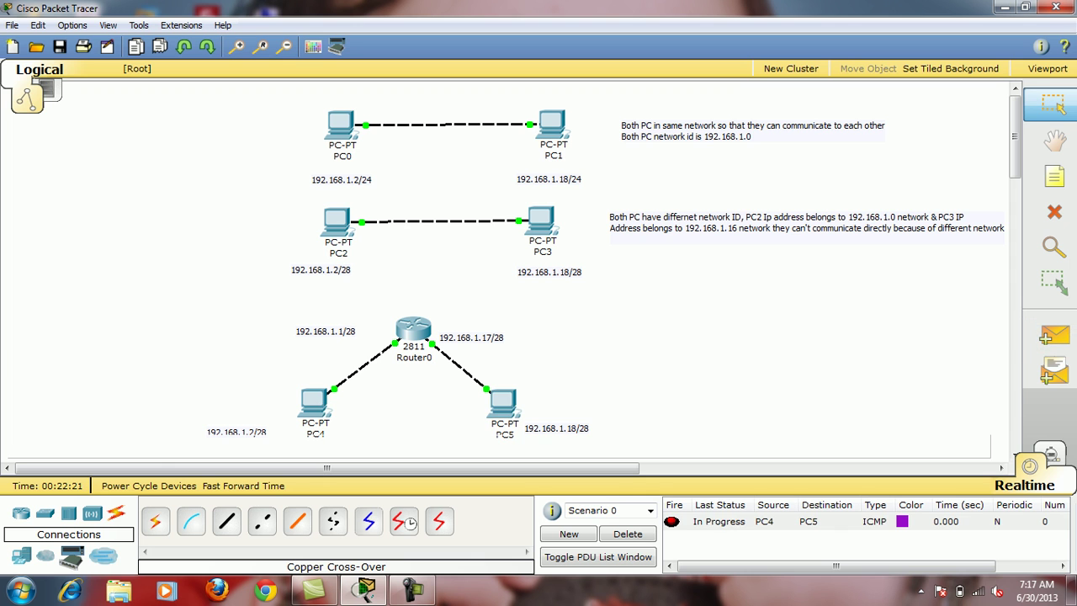
pyautogui.click(1049, 455)
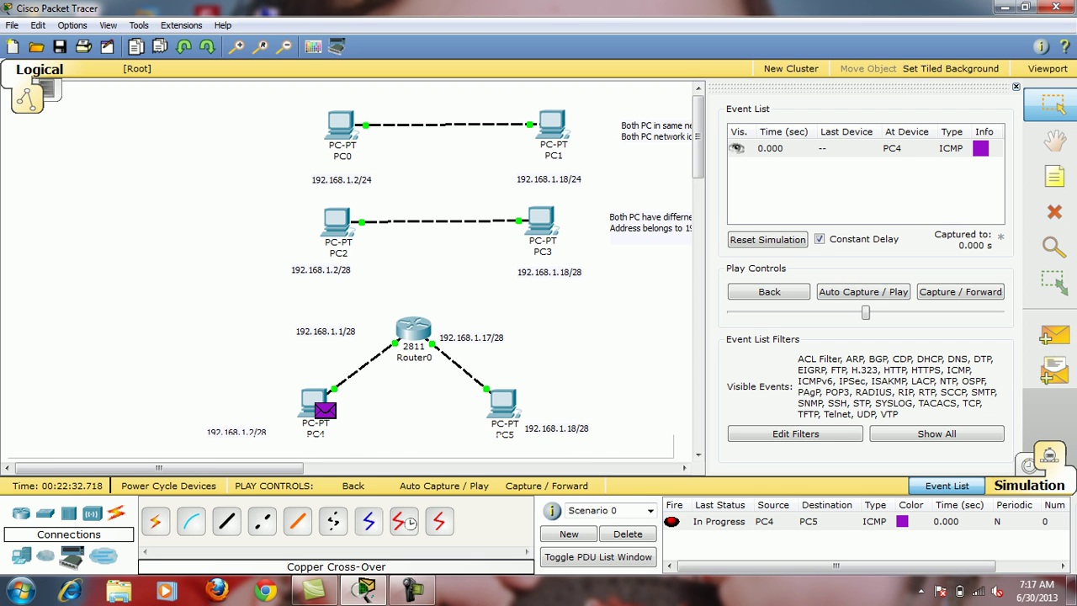
pyautogui.click(862, 291)
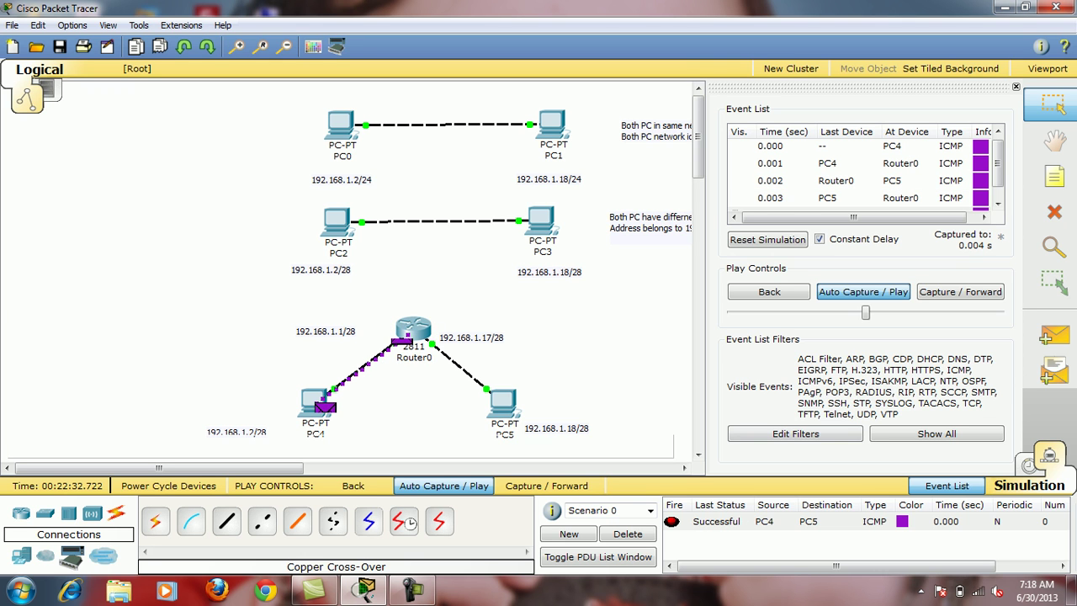
pyautogui.click(866, 522)
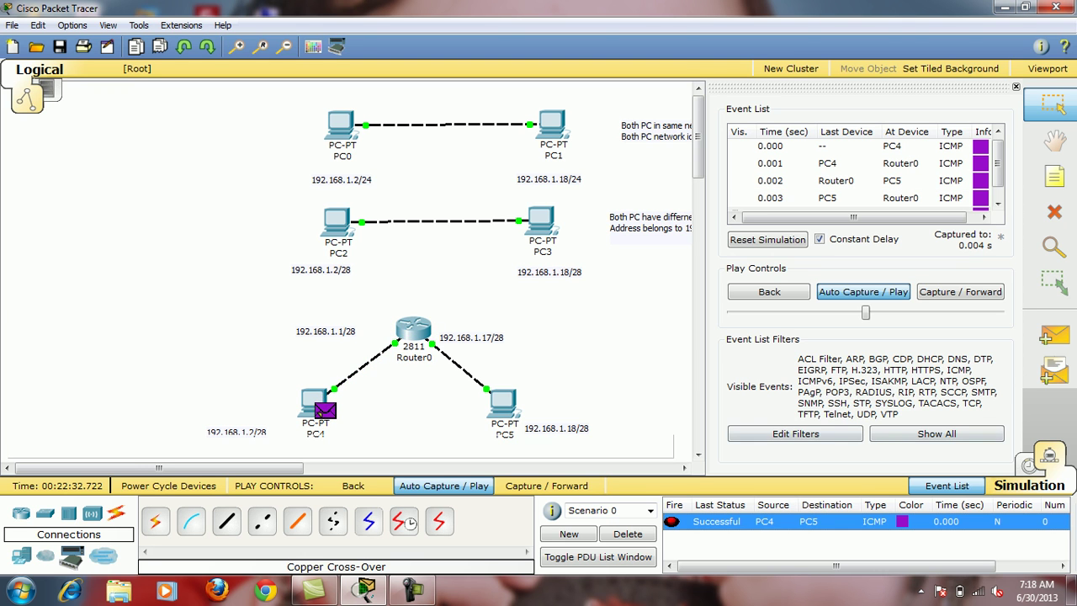
# Return to Realtime mode and delete Scenario 0 to clear the PDU list.
pyautogui.click(946, 486)
pyautogui.hotkey('shift', 'r')
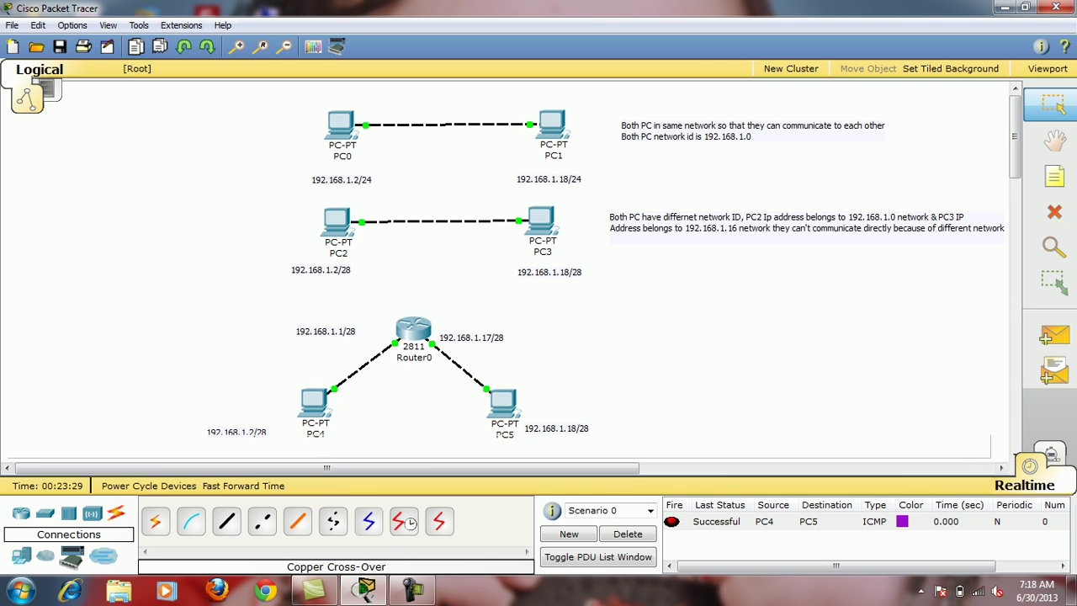
pyautogui.click(628, 534)
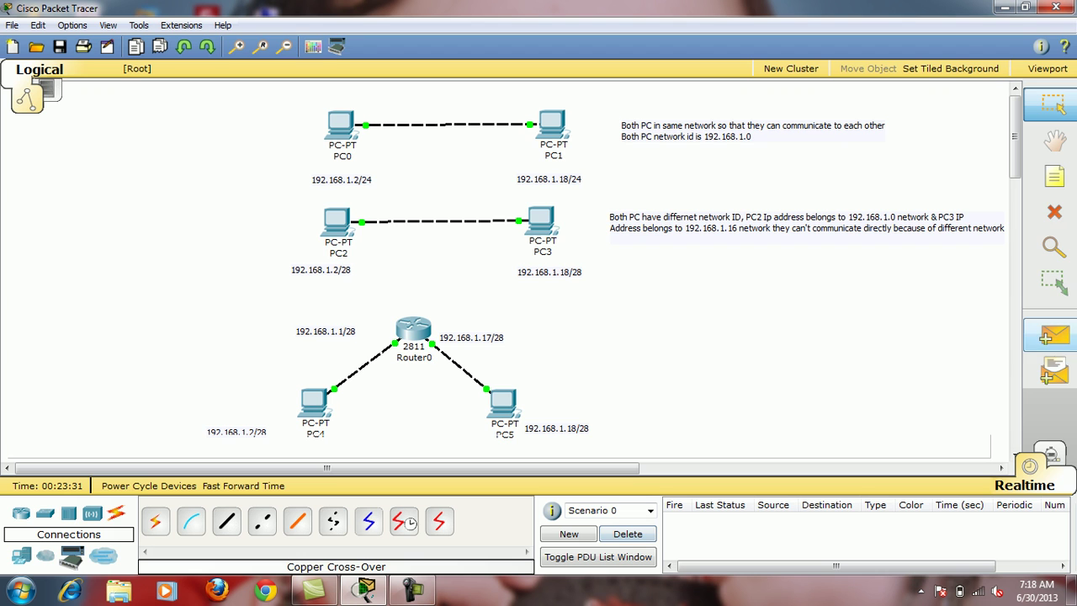
# Start a new text note for the router topology.
pyautogui.press('n')
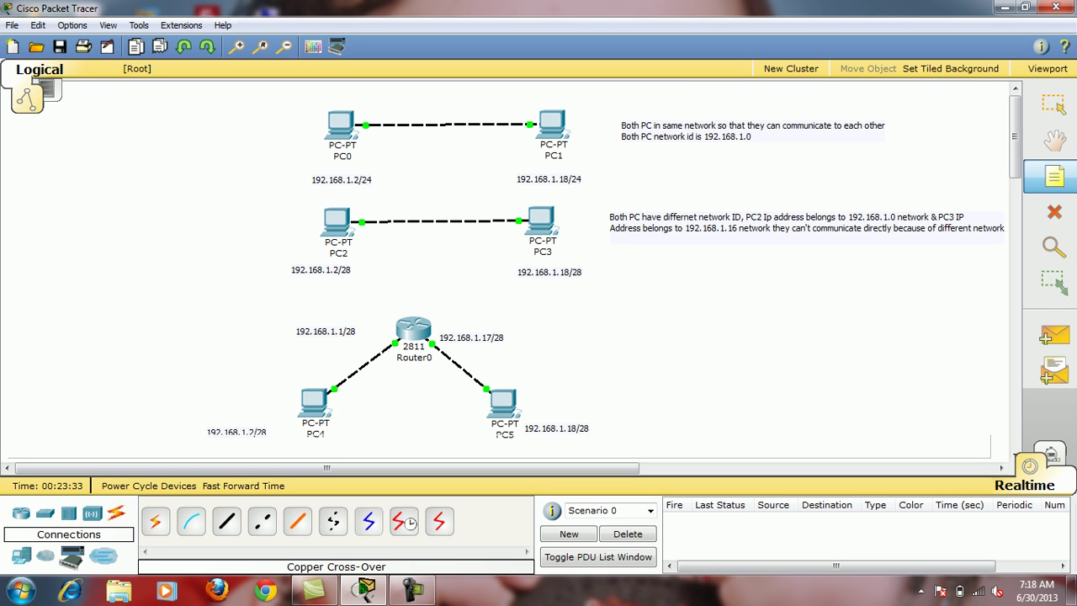